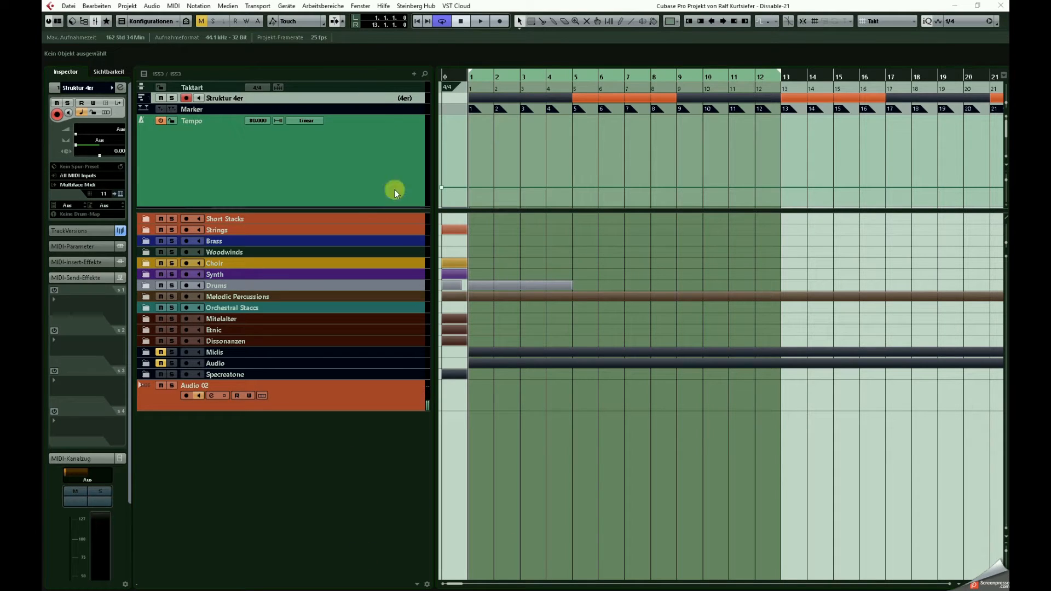
- Show the floating transport panel and reduce the height of the upper track area by moving the divider
{"action": "key", "text": "F2"}
{"action": "left_click_drag", "start_coordinate": [486, 211], "coordinate": [497, 192]}
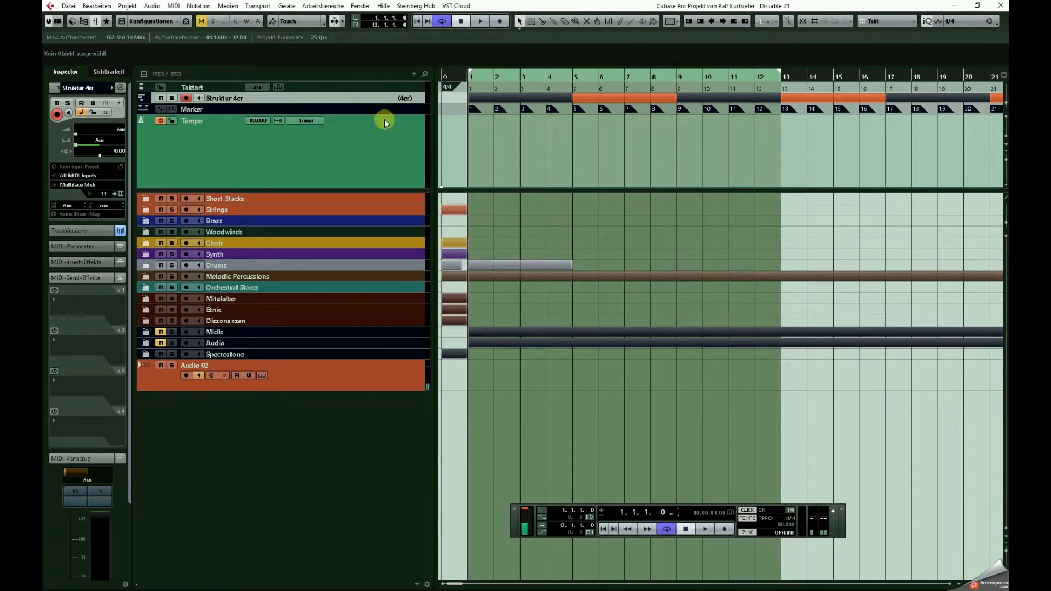
- Inspect the Taktart and Struktur 4er tracks and try out selecting adjacent structure blocks on Struktur 4er
{"action": "left_click", "coordinate": [351, 90]}
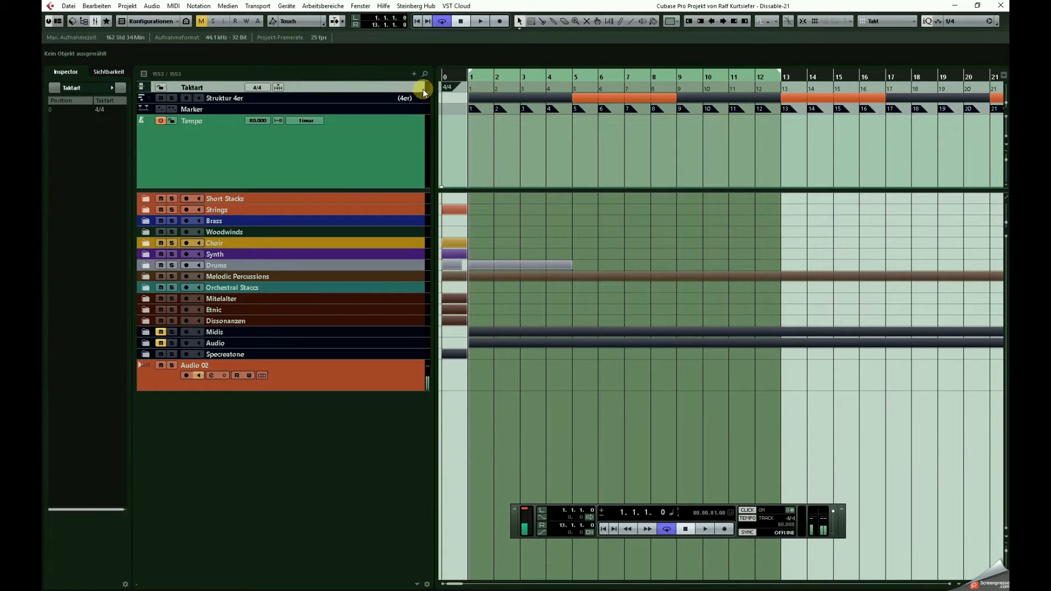
{"action": "left_click", "coordinate": [350, 99]}
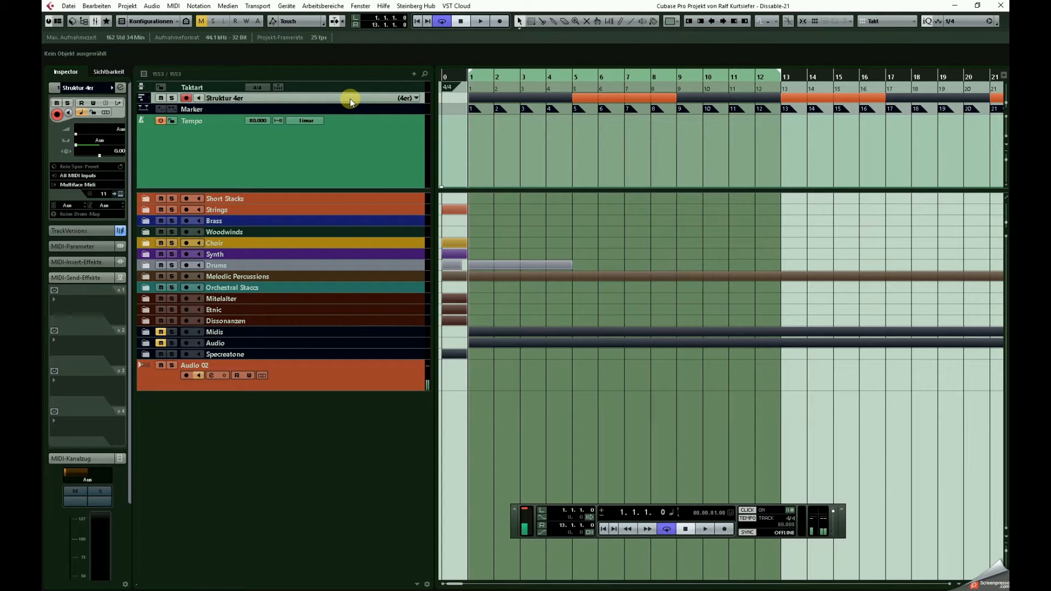
{"action": "left_click", "coordinate": [554, 99]}
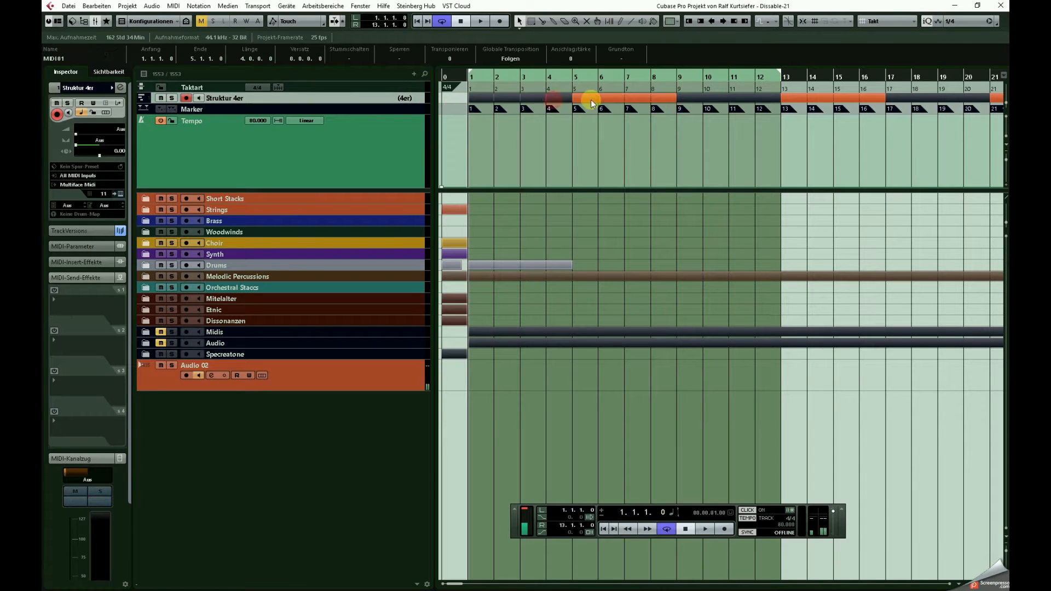
{"action": "left_click", "coordinate": [545, 143]}
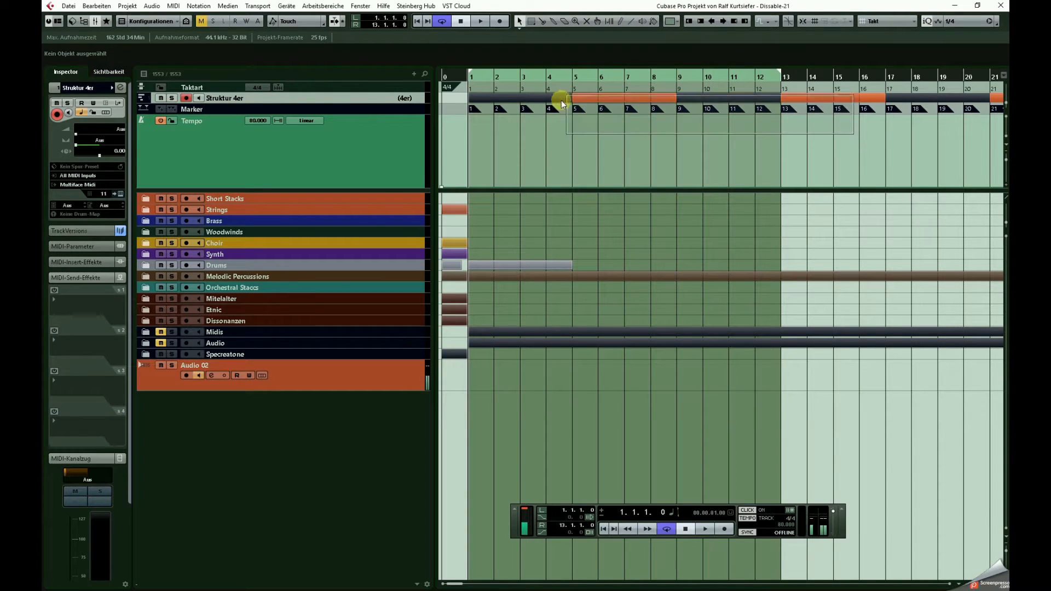
{"action": "left_click", "coordinate": [540, 99]}
{"action": "left_click_drag", "start_coordinate": [697, 158], "coordinate": [515, 68]}
{"action": "left_click", "coordinate": [747, 170]}
- Set the locators to the first four structure blocks on Struktur 4er, and again to the first three blocks
{"action": "left_click_drag", "start_coordinate": [861, 160], "coordinate": [536, 97]}
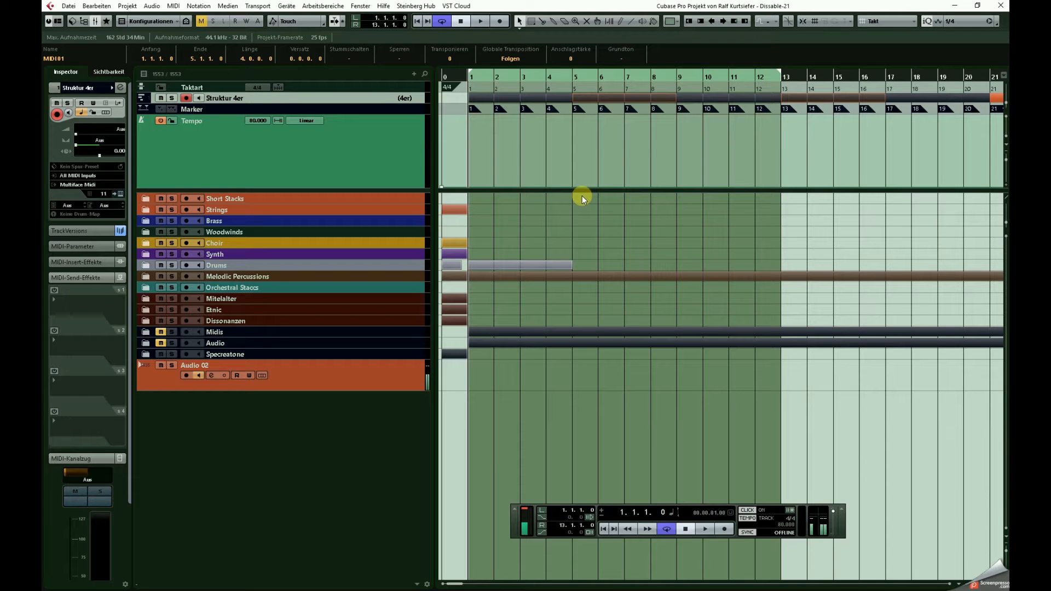
{"action": "key", "text": "p"}
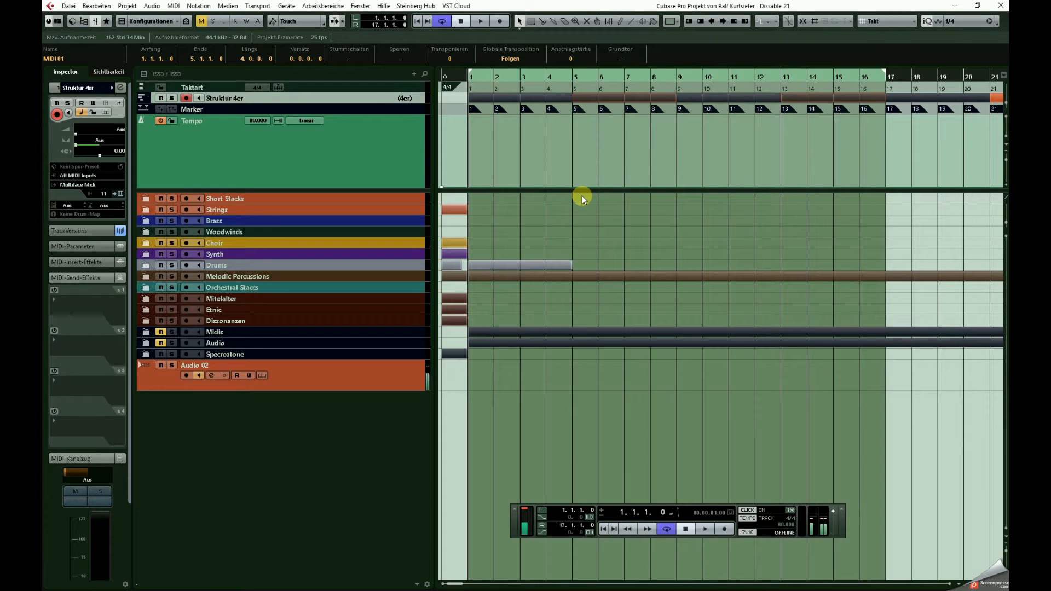
{"action": "left_click_drag", "start_coordinate": [710, 163], "coordinate": [514, 93]}
{"action": "key", "text": "p"}
- Set the locators to the first two structure blocks, bars 1 to 9, and clear the block selection
{"action": "left_click_drag", "start_coordinate": [626, 148], "coordinate": [534, 101]}
{"action": "key", "text": "p"}
{"action": "left_click", "coordinate": [708, 159]}
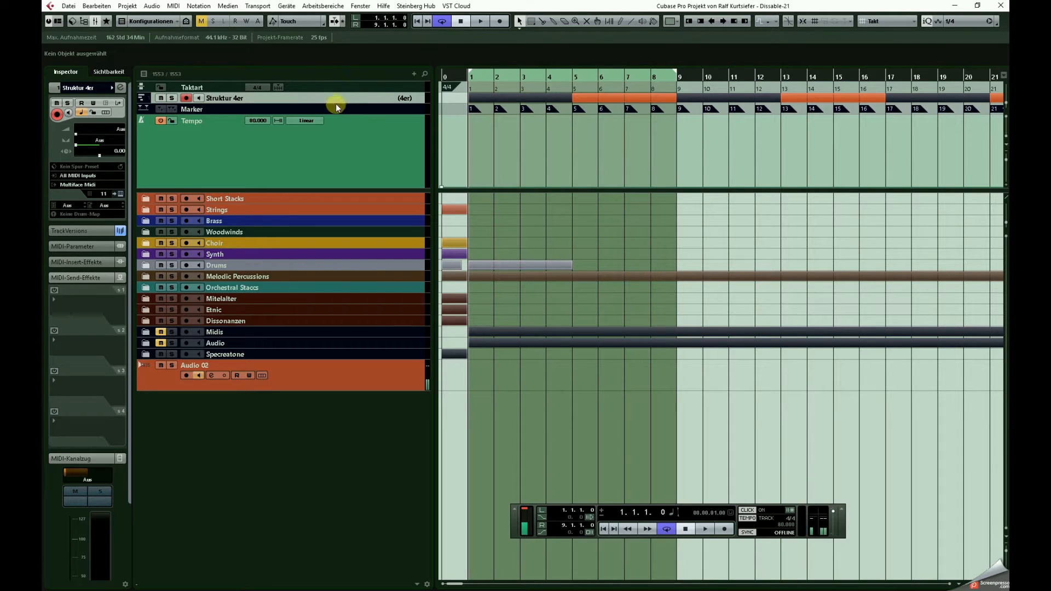
- Show the track versions of Struktur 4er and activate the 8er version to view its block layout
{"action": "left_click", "coordinate": [91, 232]}
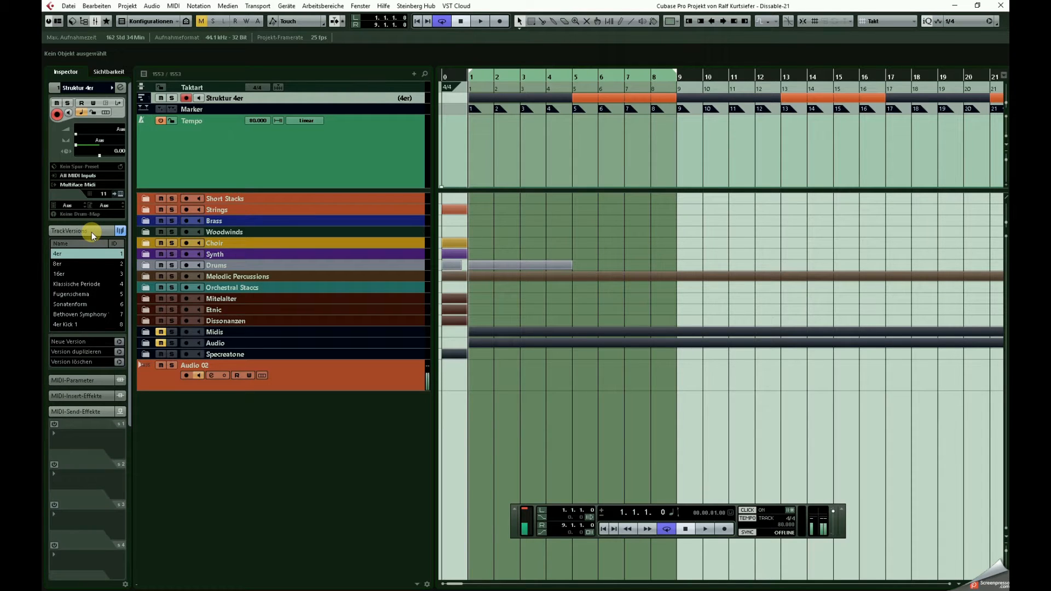
{"action": "left_click", "coordinate": [71, 265]}
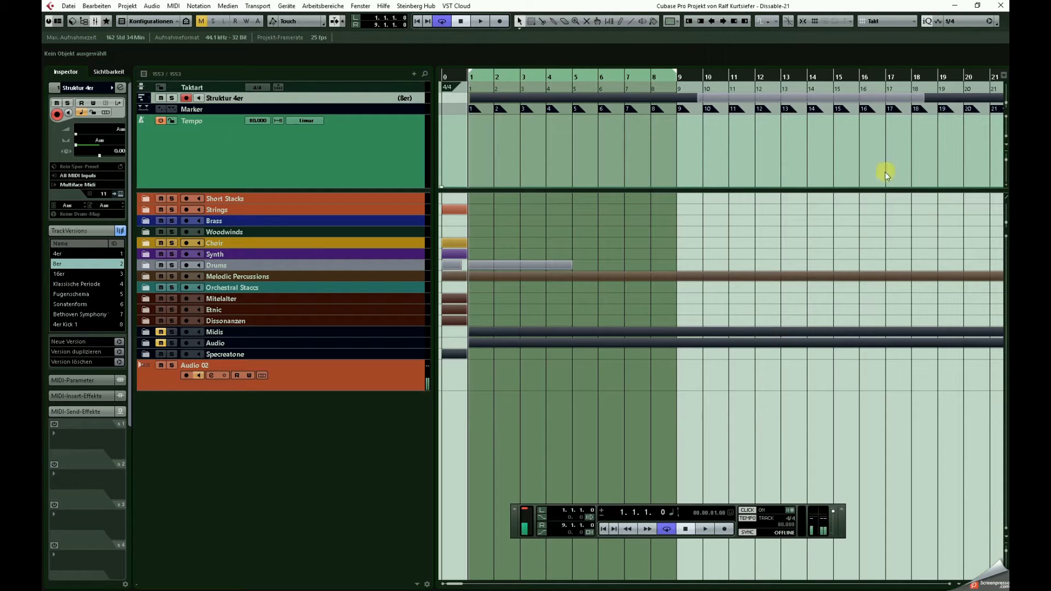
{"action": "key", "text": "g"}
{"action": "key", "text": "g"}
{"action": "key", "text": "g"}
{"action": "key", "text": "g"}
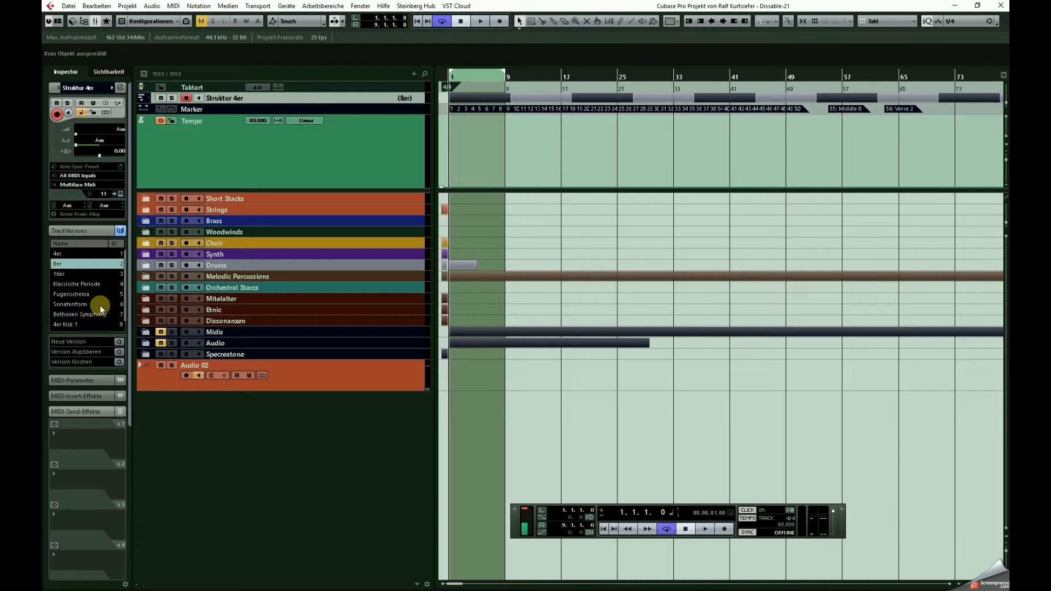
- Activate the Klassische Periode version of the structure track and examine its blocks up close
{"action": "left_click", "coordinate": [90, 285]}
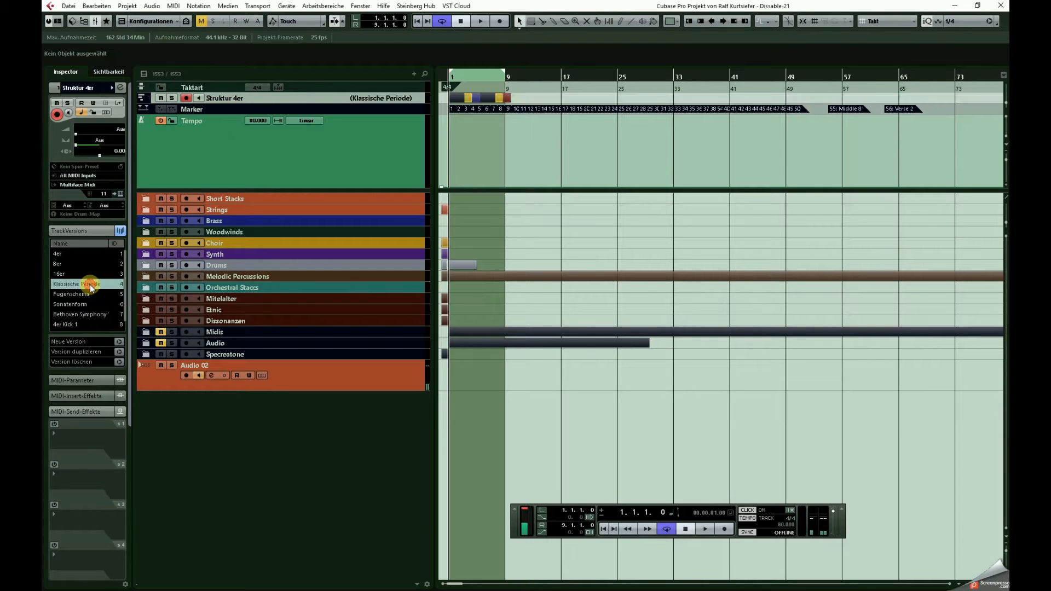
{"action": "key", "text": "h"}
{"action": "key", "text": "h"}
{"action": "key", "text": "h"}
{"action": "key", "text": "h"}
{"action": "key", "text": "h"}
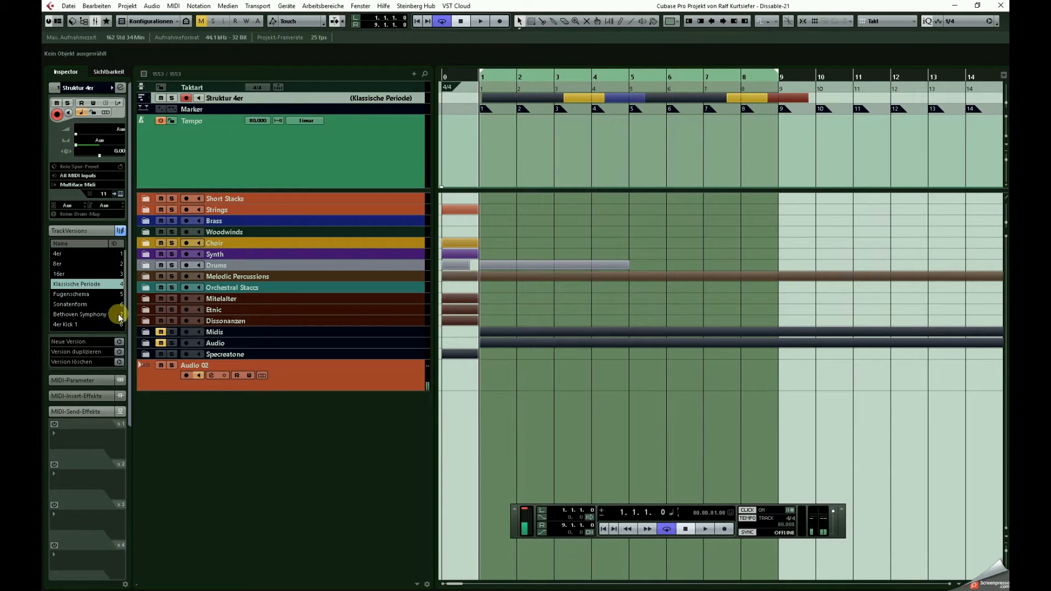
- View the Fugenschema version of the structure track, followed by the Sonatenform version across a longer range of bars
{"action": "left_click", "coordinate": [91, 294]}
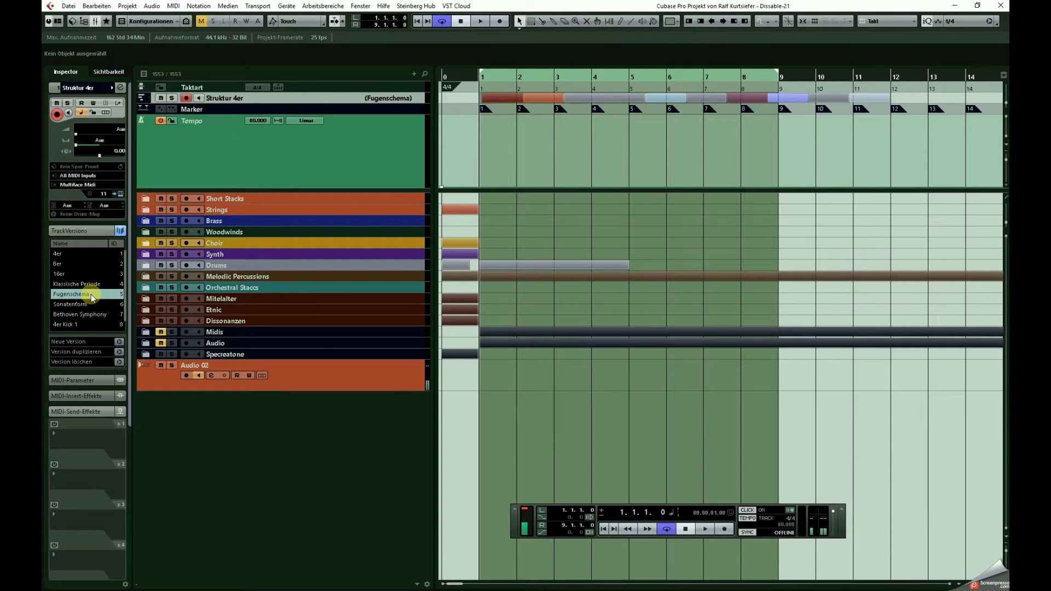
{"action": "left_click", "coordinate": [84, 305]}
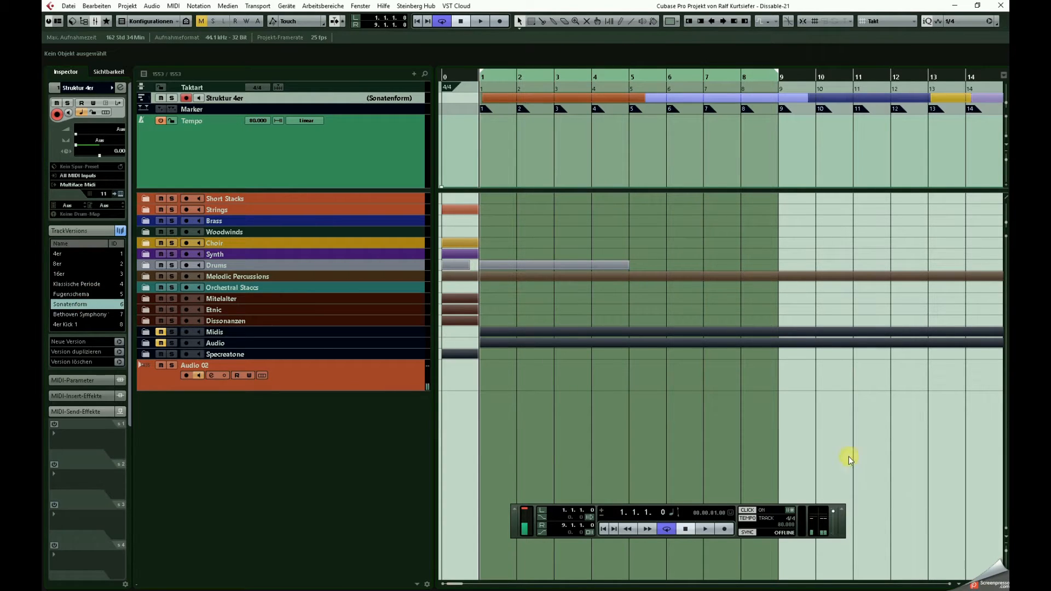
{"action": "left_click_drag", "start_coordinate": [986, 584], "coordinate": [984, 584]}
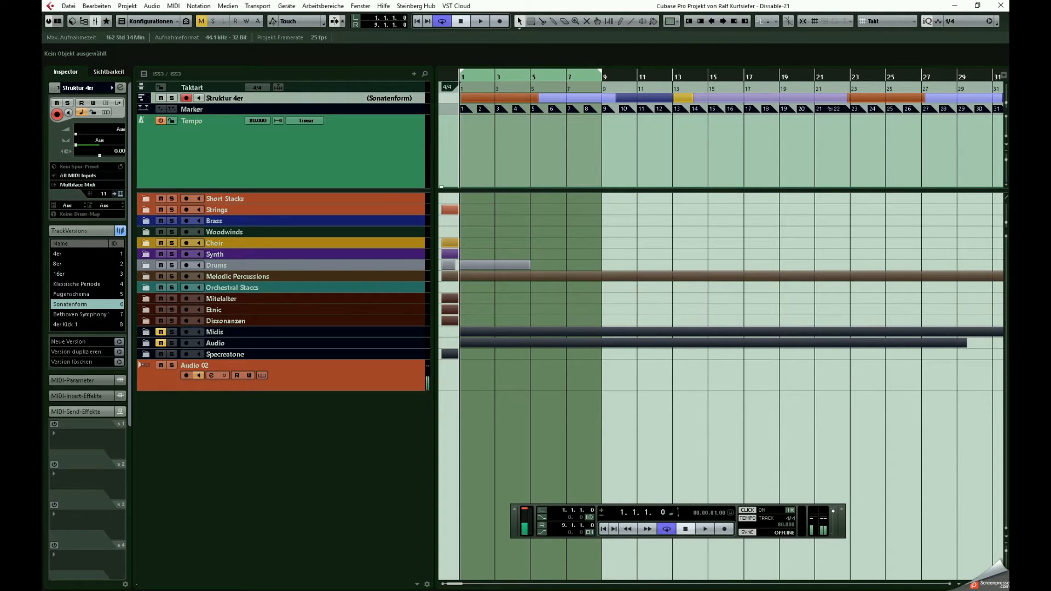
- Activate the Bethoven Symphony 1 version of the structure track and examine its sections along the timeline
{"action": "scroll", "coordinate": [83, 317], "scroll_direction": "down", "scroll_amount": 1}
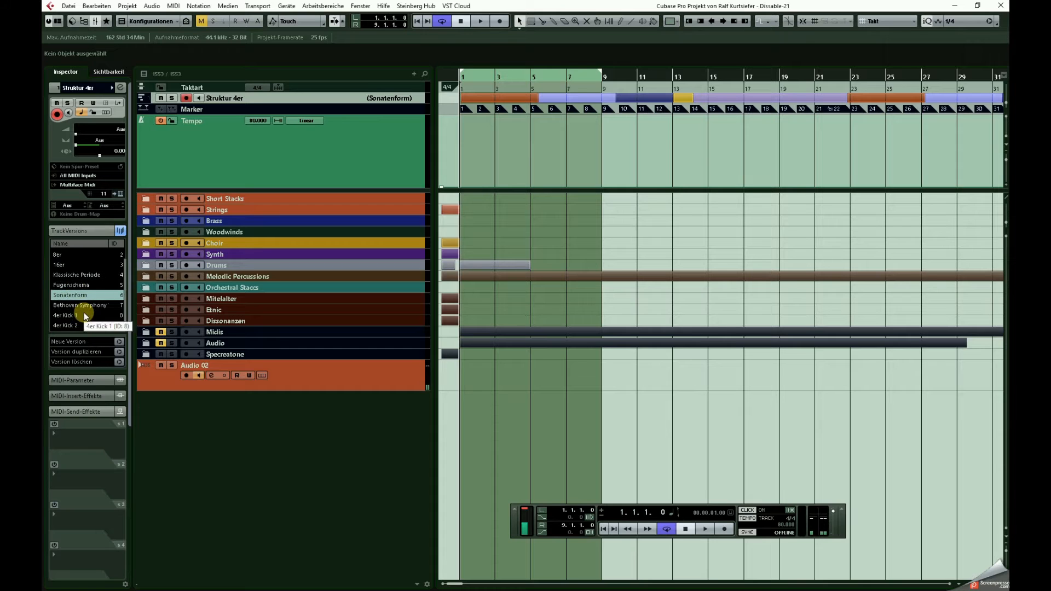
{"action": "left_click", "coordinate": [82, 305]}
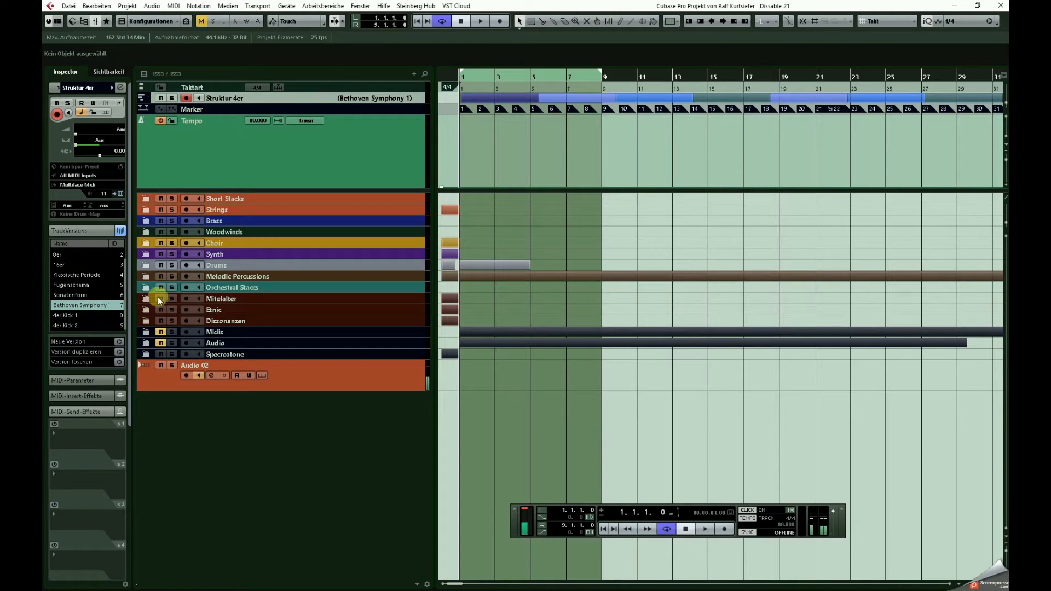
{"action": "left_click", "coordinate": [974, 583]}
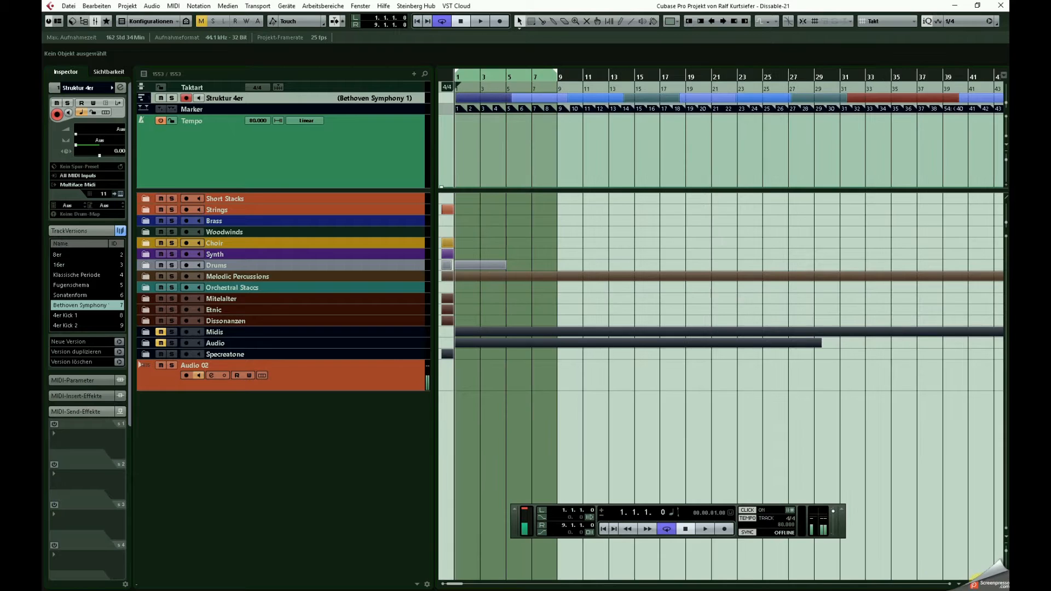
{"action": "left_click", "coordinate": [974, 583]}
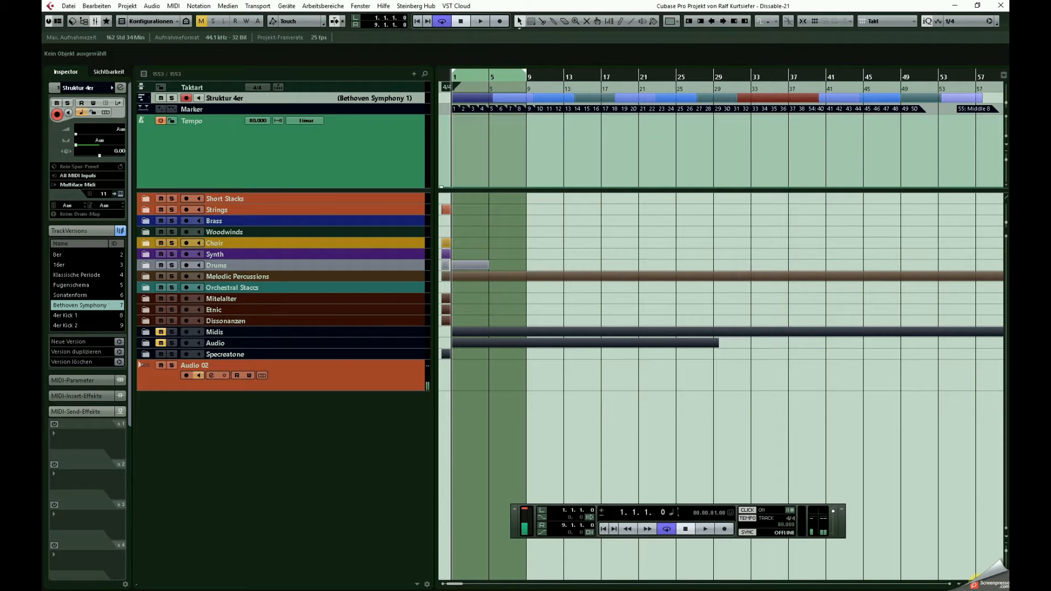
{"action": "key", "text": "h"}
{"action": "key", "text": "h"}
{"action": "key", "text": "h"}
{"action": "key", "text": "h"}
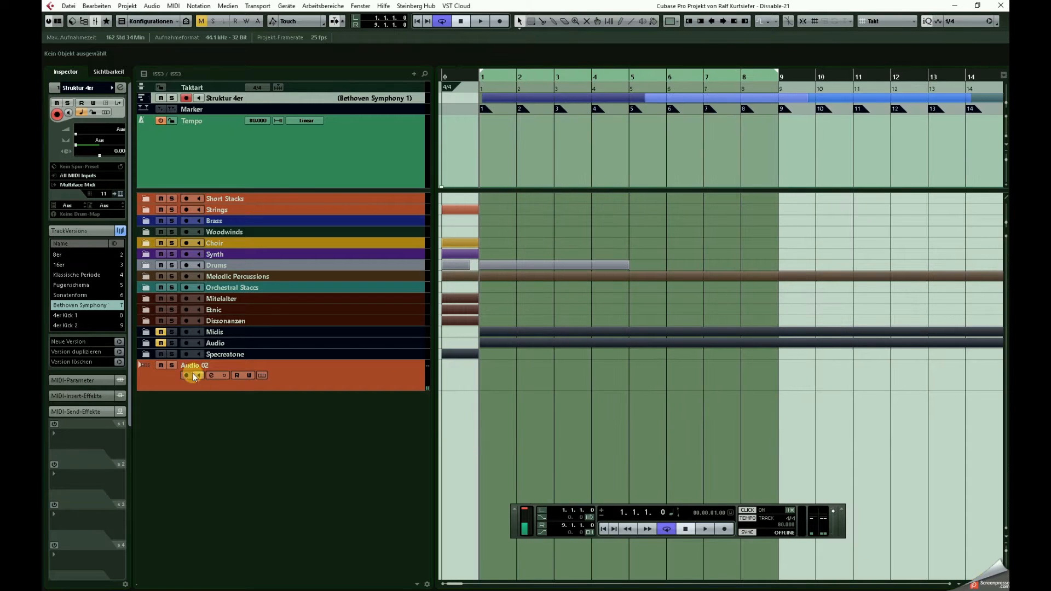
- Preview the 4er Kick 1 version of the structure track and switch back to the 4er version
{"action": "left_click", "coordinate": [80, 315]}
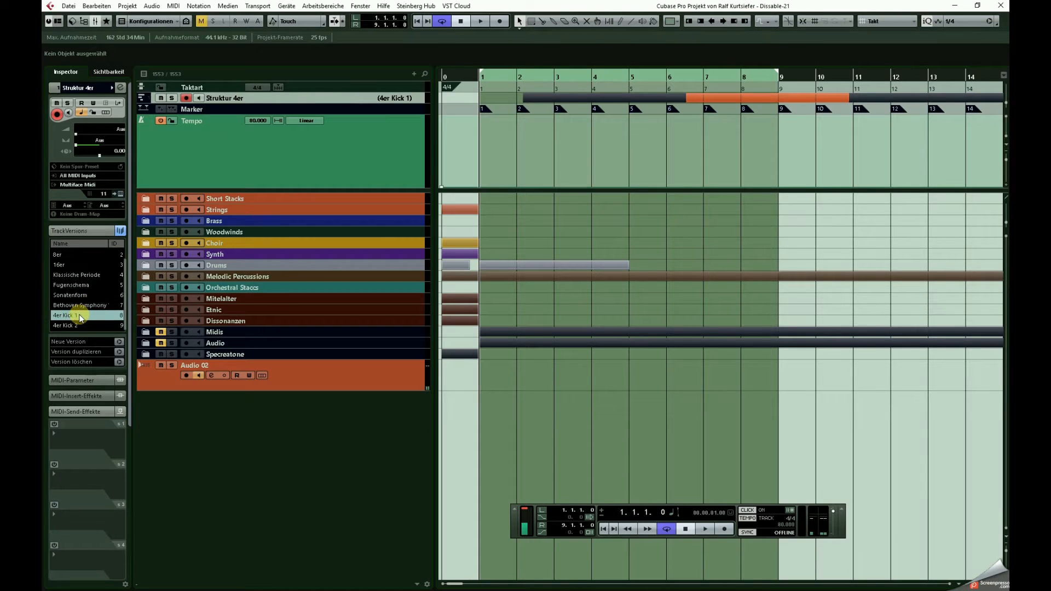
{"action": "scroll", "coordinate": [76, 296], "scroll_direction": "up", "scroll_amount": 1}
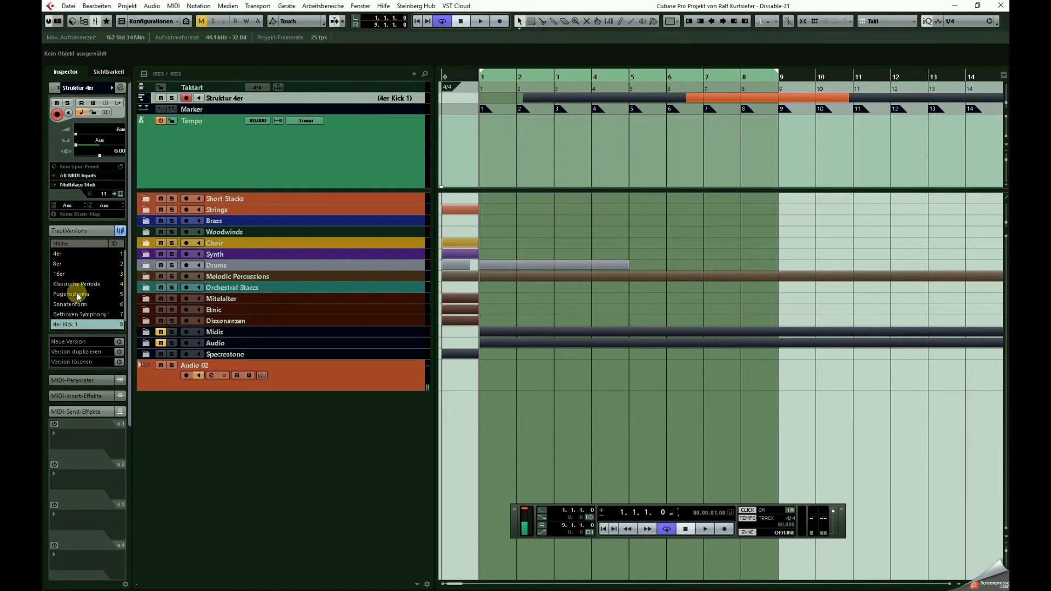
{"action": "left_click", "coordinate": [77, 252]}
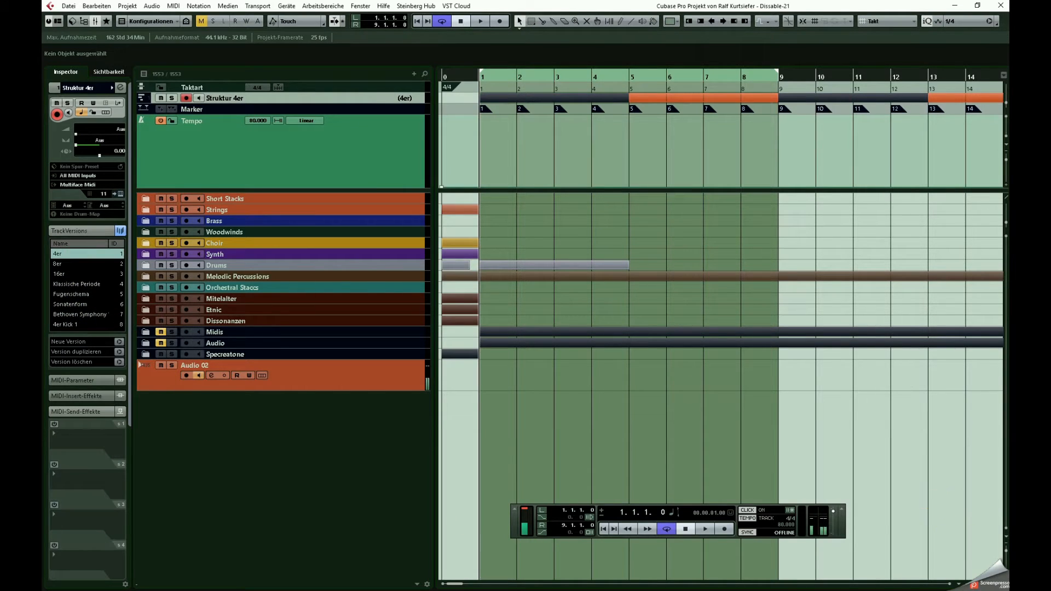
{"action": "key", "text": "g"}
{"action": "key", "text": "g"}
{"action": "key", "text": "h"}
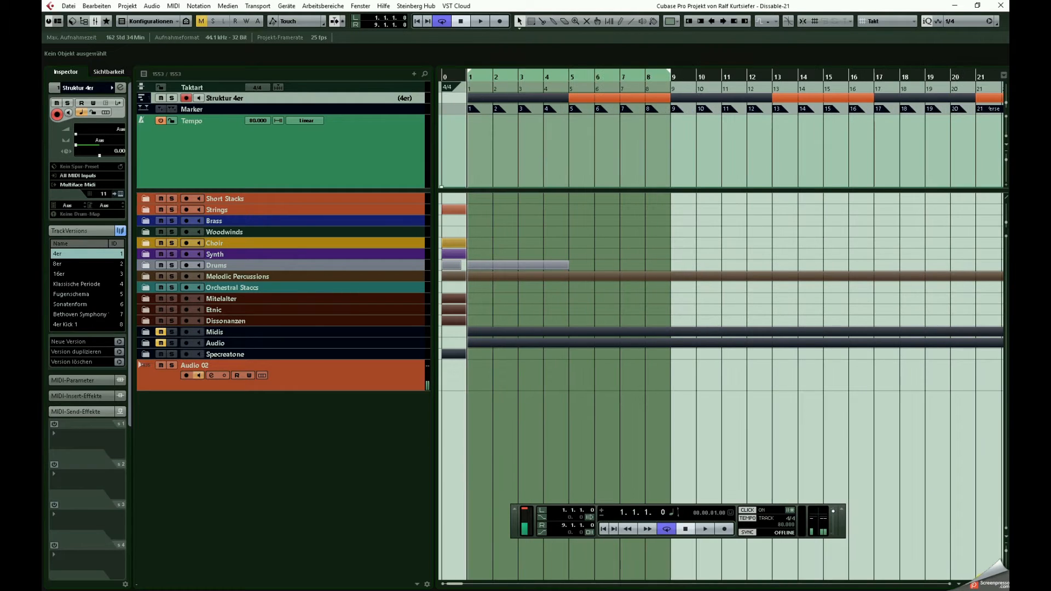
- Add the description "C-Dur" to marker 1 in the marker list and close the list
{"action": "left_click", "coordinate": [244, 110]}
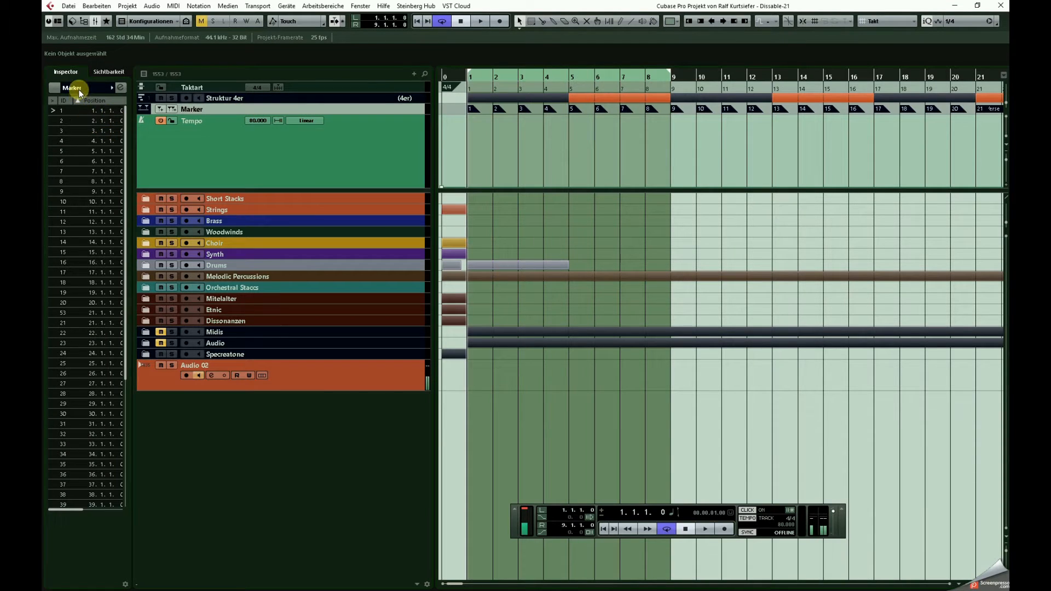
{"action": "left_click", "coordinate": [112, 90]}
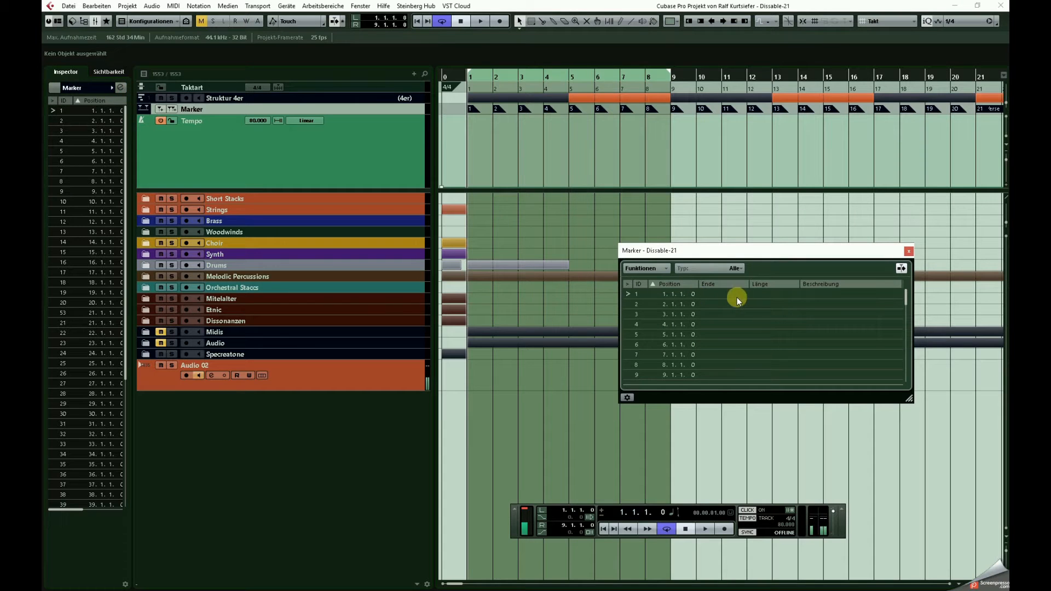
{"action": "left_click", "coordinate": [815, 294]}
{"action": "left_click", "coordinate": [830, 296]}
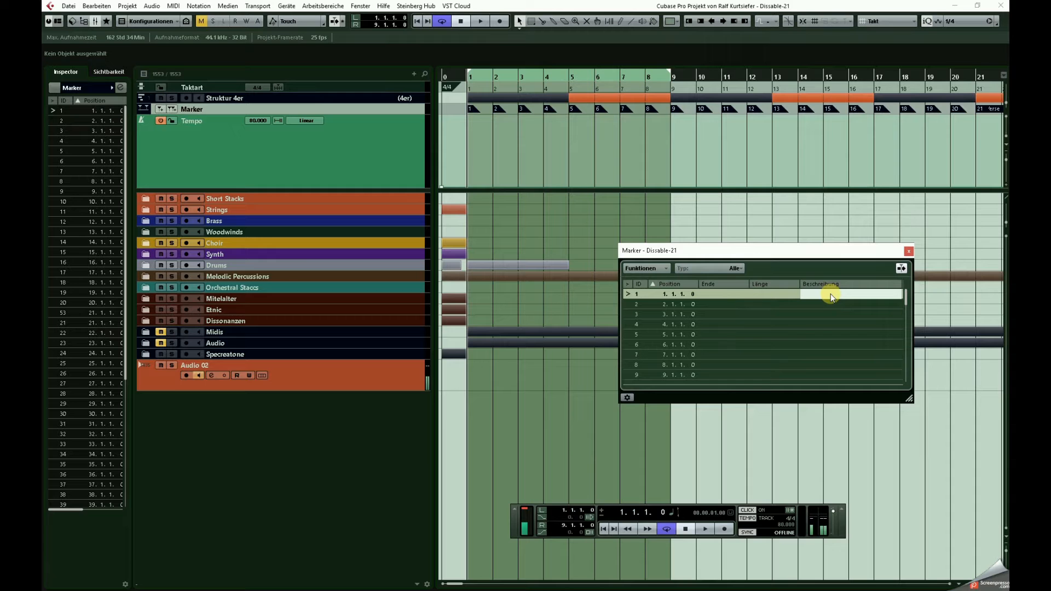
{"action": "type", "text": "C-Dur"}
{"action": "key", "text": "Return"}
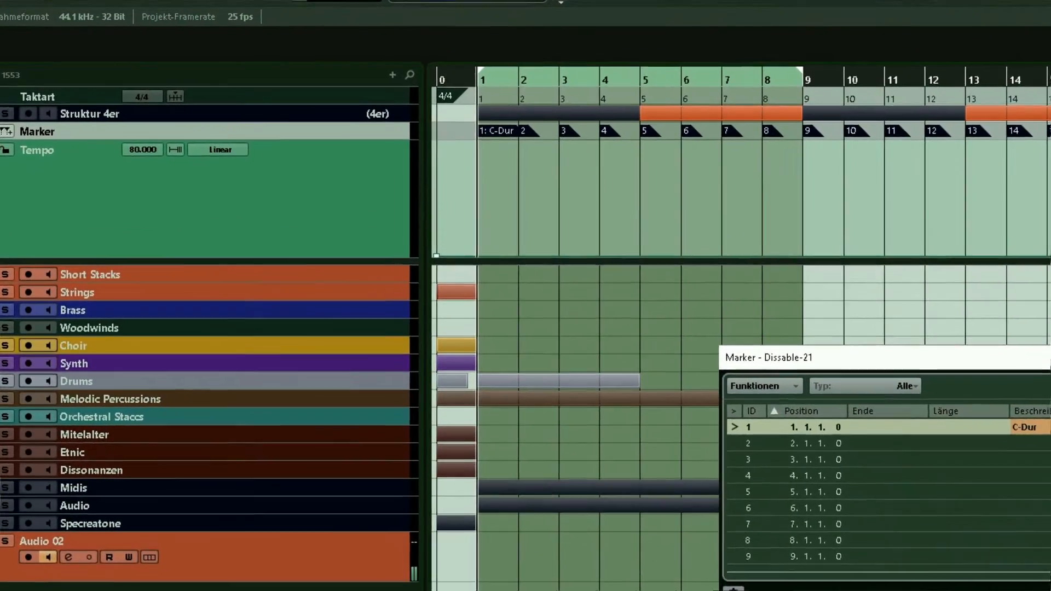
{"action": "key", "text": "ctrl+m"}
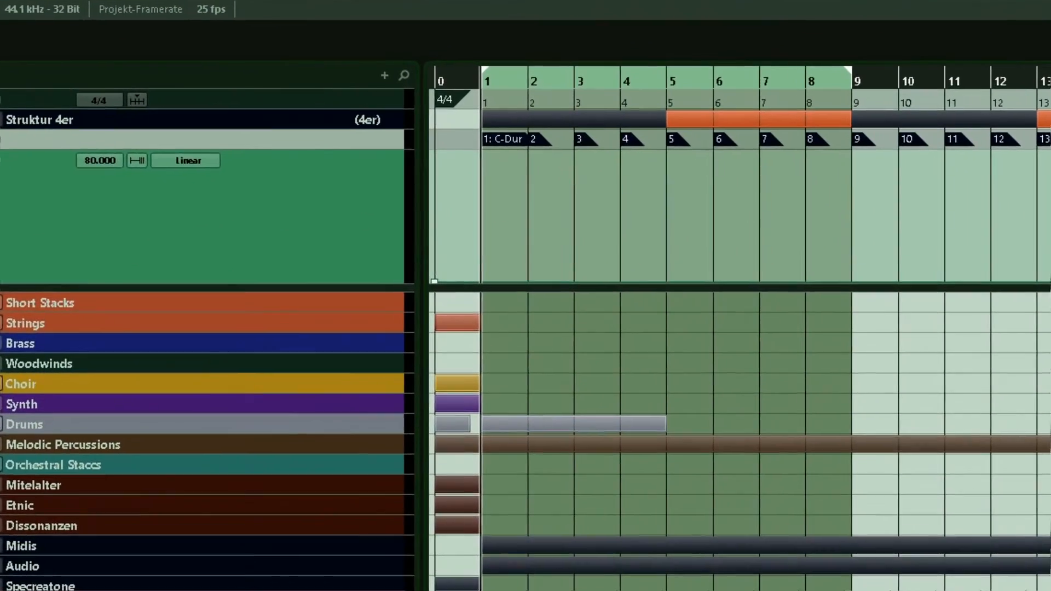
{"action": "key", "text": "h"}
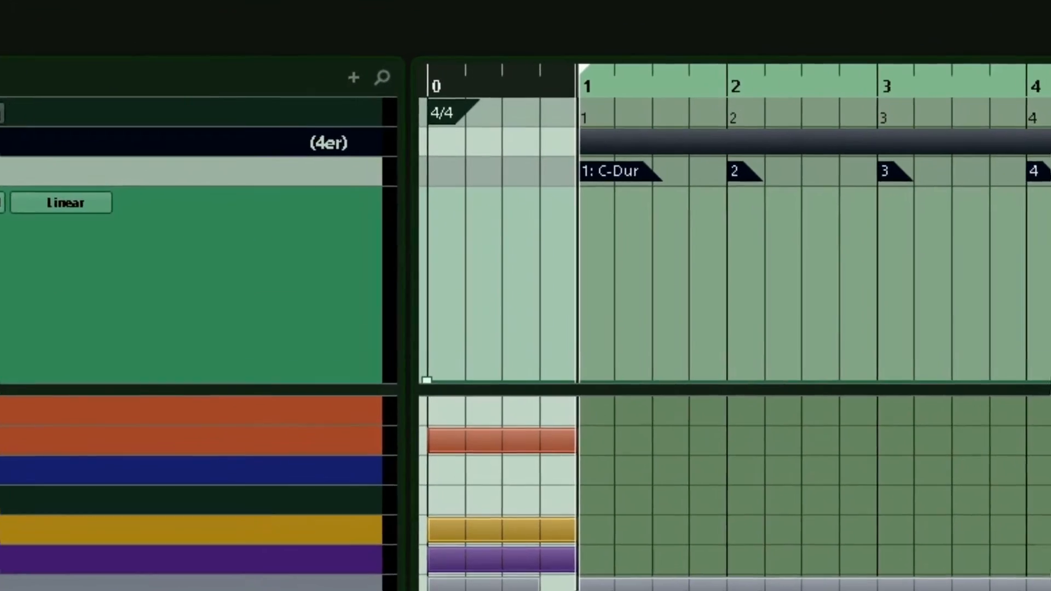
- Inspect the Tempo track, the Cthulhu folder and the Cthulhu_x64 105 instrument track inside it
{"action": "left_click", "coordinate": [111, 374]}
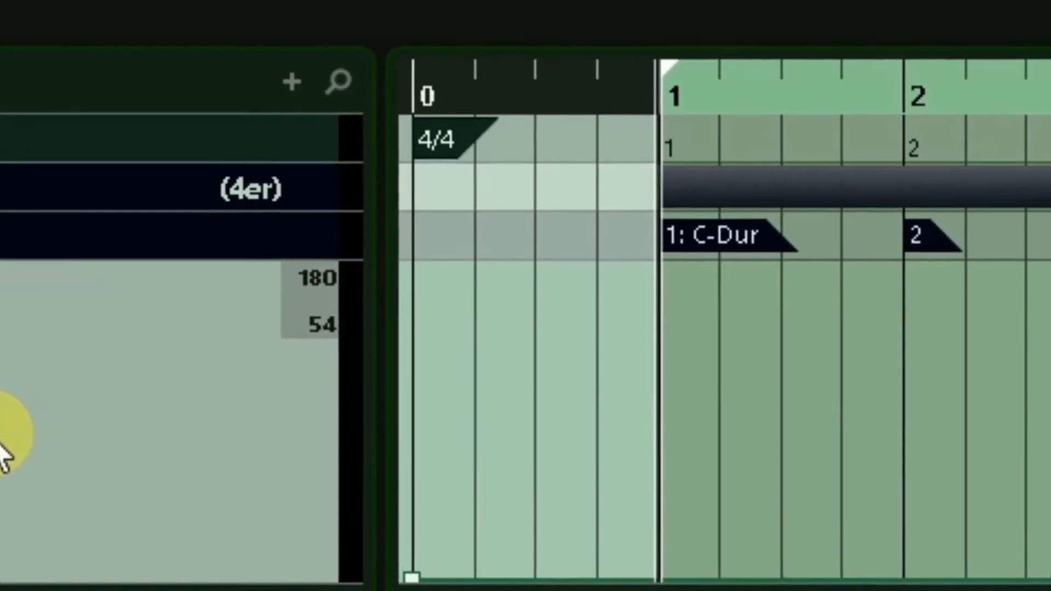
{"action": "scroll", "coordinate": [22, 433], "scroll_direction": "down", "scroll_amount": 3}
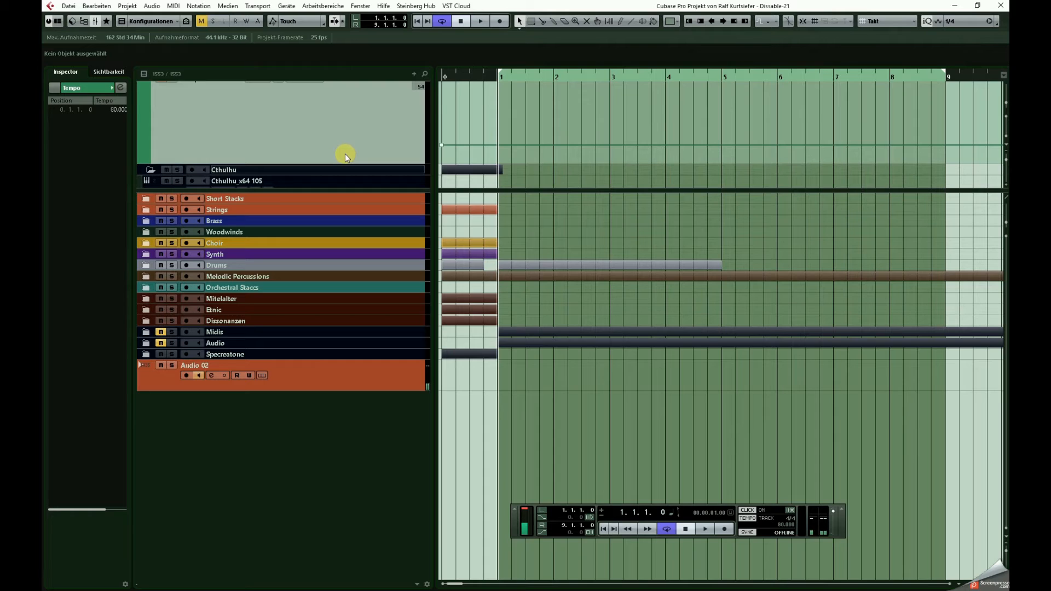
{"action": "scroll", "coordinate": [345, 153], "scroll_direction": "up", "scroll_amount": 2}
{"action": "scroll", "coordinate": [345, 153], "scroll_direction": "down", "scroll_amount": 3}
{"action": "left_click", "coordinate": [329, 149]}
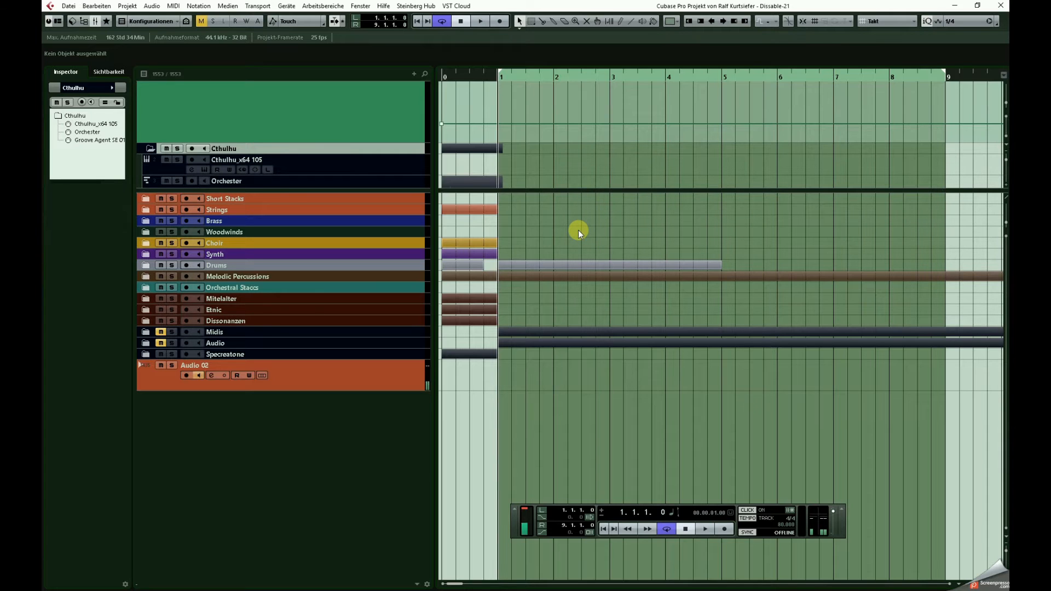
{"action": "left_click", "coordinate": [310, 160]}
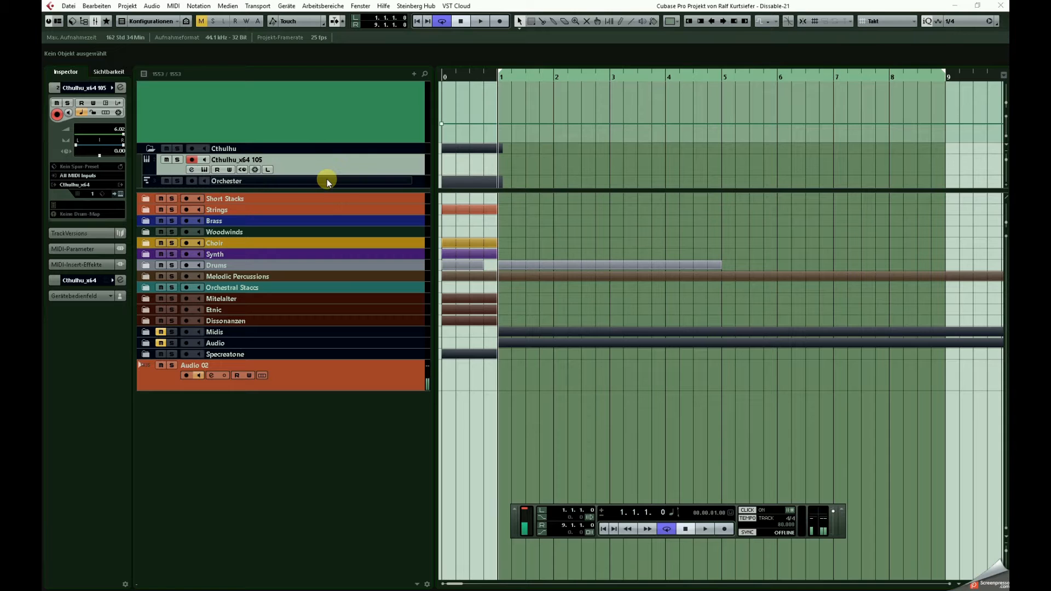
- Open the Cthulhu_x64 plug-in window and try its chords through the Orchester track with monitoring enabled on Cthulhu_x64 105
{"action": "key", "text": "e"}
{"action": "left_click_drag", "start_coordinate": [732, 18], "coordinate": [722, 159]}
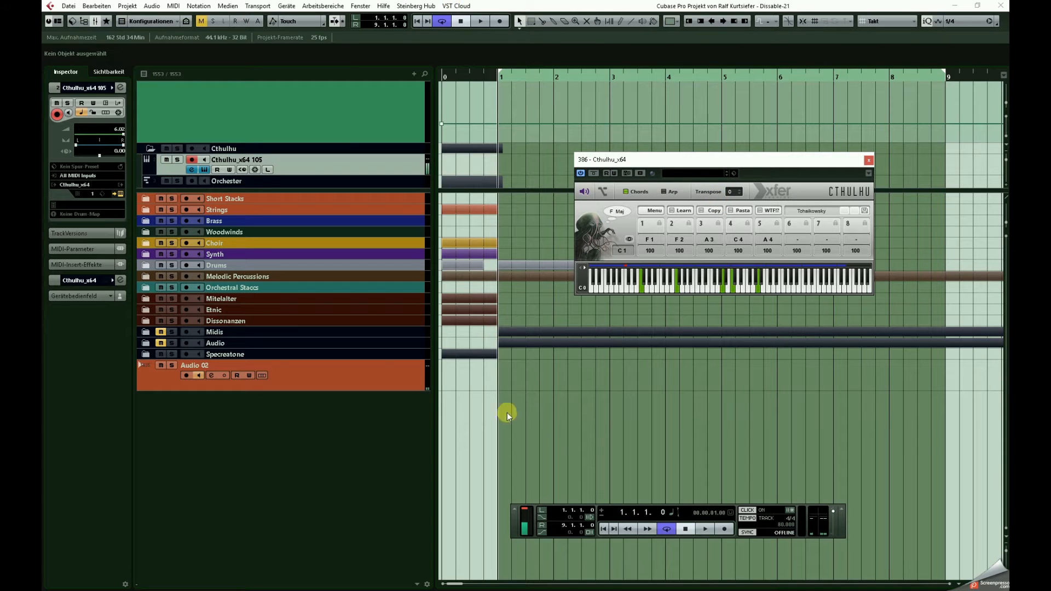
{"action": "scroll", "coordinate": [291, 166], "scroll_direction": "down", "scroll_amount": 1}
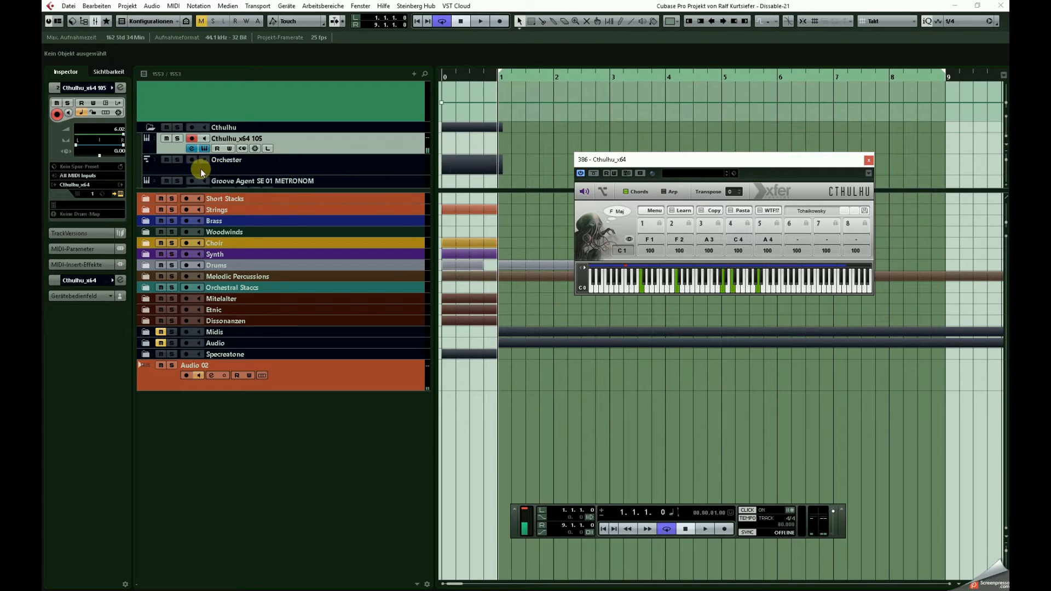
{"action": "left_click", "coordinate": [265, 163]}
{"action": "left_click", "coordinate": [203, 139]}
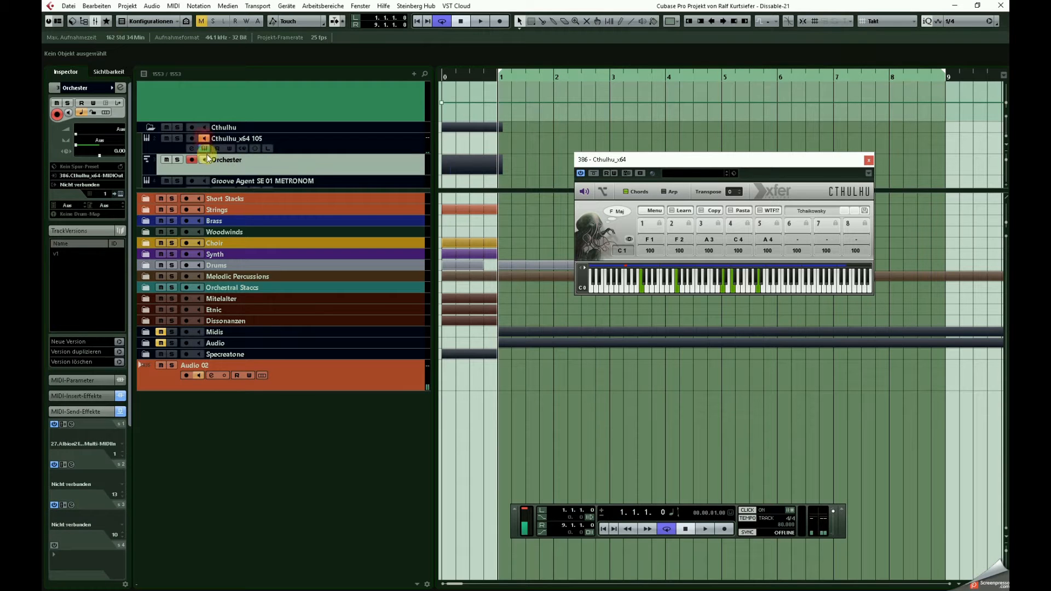
{"action": "left_click", "coordinate": [312, 144]}
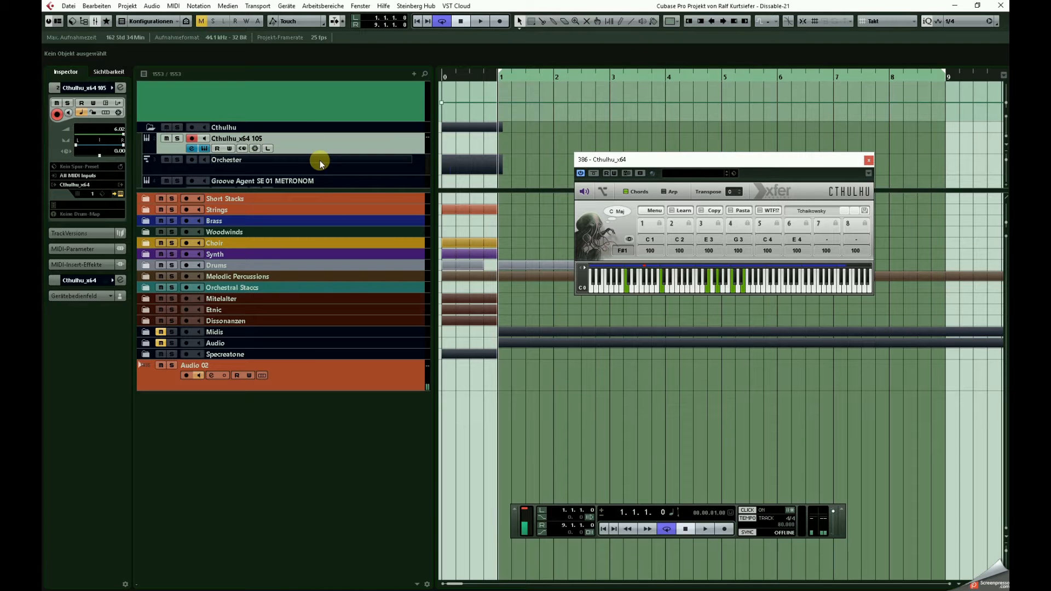
- Select the Groove Agent SE 01 METRONOM track and inspect its place among the upper tracks
{"action": "scroll", "coordinate": [320, 160], "scroll_direction": "down", "scroll_amount": 1}
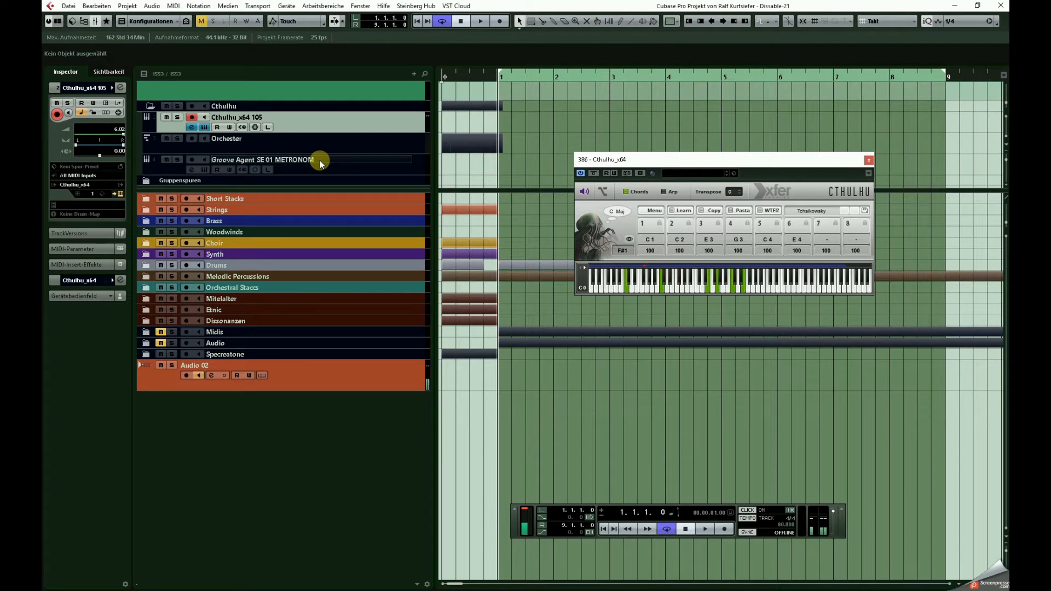
{"action": "left_click", "coordinate": [340, 161]}
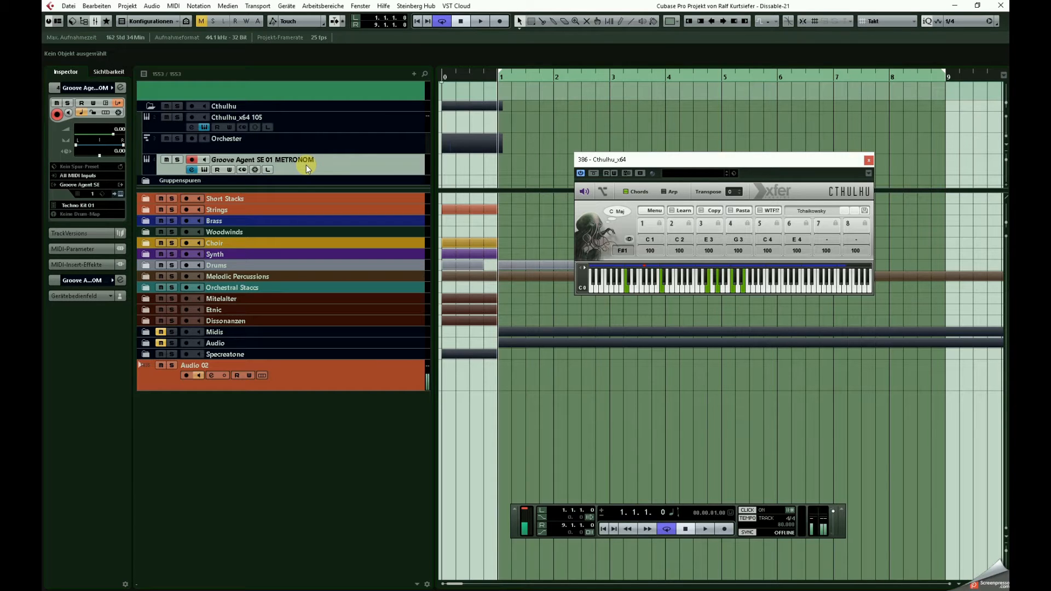
{"action": "scroll", "coordinate": [304, 179], "scroll_direction": "up", "scroll_amount": 3}
{"action": "scroll", "coordinate": [305, 179], "scroll_direction": "down", "scroll_amount": 4}
{"action": "scroll", "coordinate": [304, 179], "scroll_direction": "up", "scroll_amount": 2}
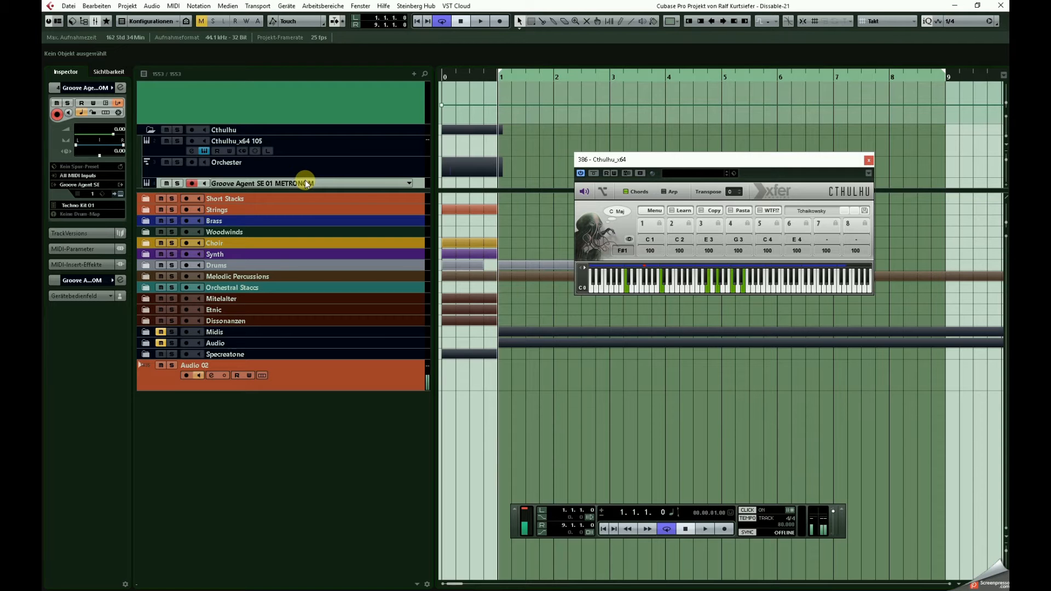
{"action": "scroll", "coordinate": [308, 184], "scroll_direction": "up", "scroll_amount": 3}
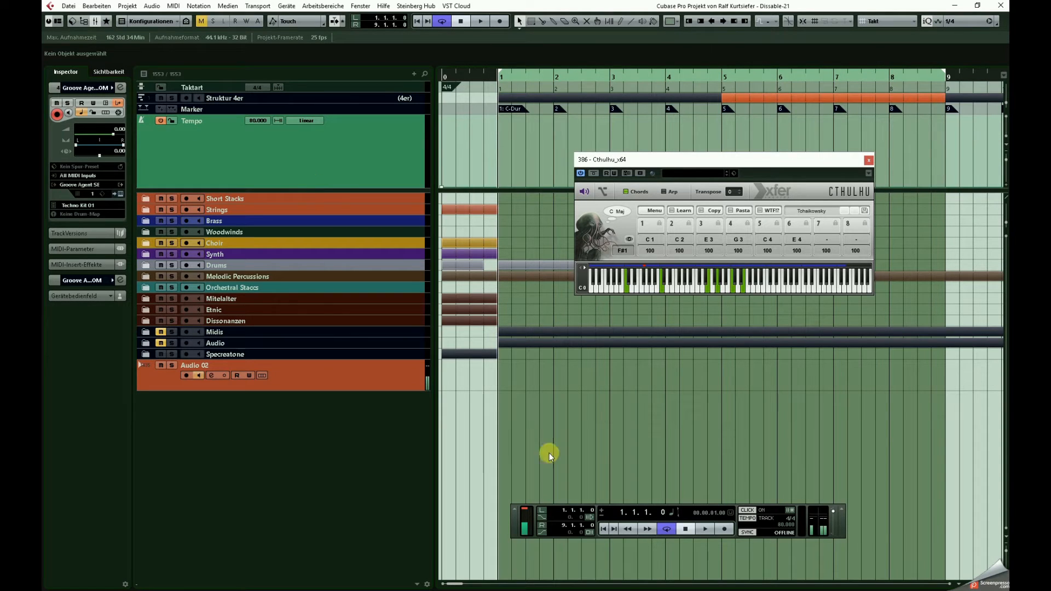
- Play the project with the metronome click off, switch the click back on during playback, and stop
{"action": "left_click", "coordinate": [747, 510]}
{"action": "left_click", "coordinate": [706, 529]}
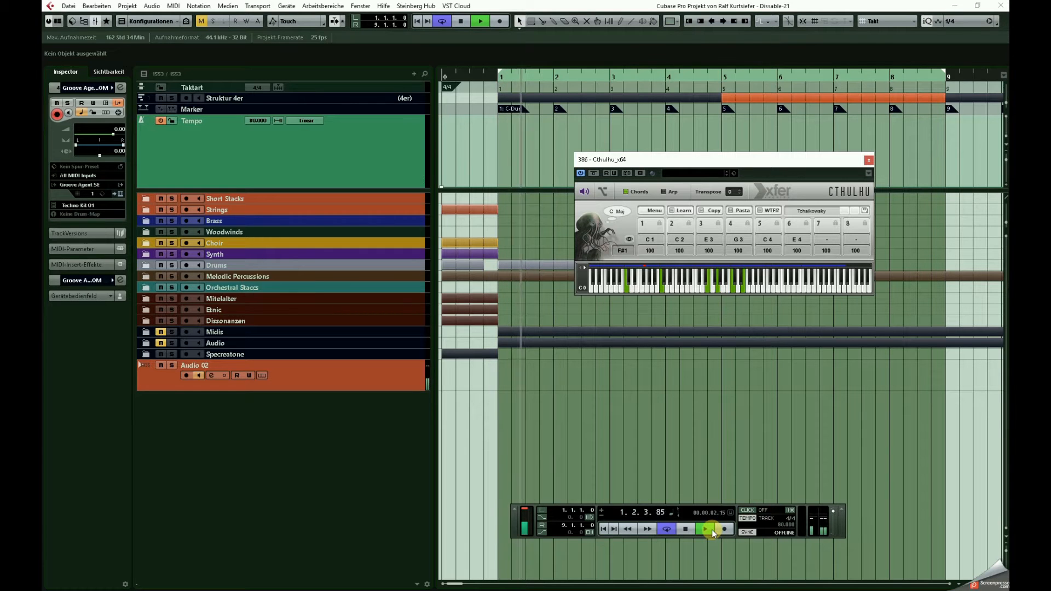
{"action": "left_click", "coordinate": [746, 510]}
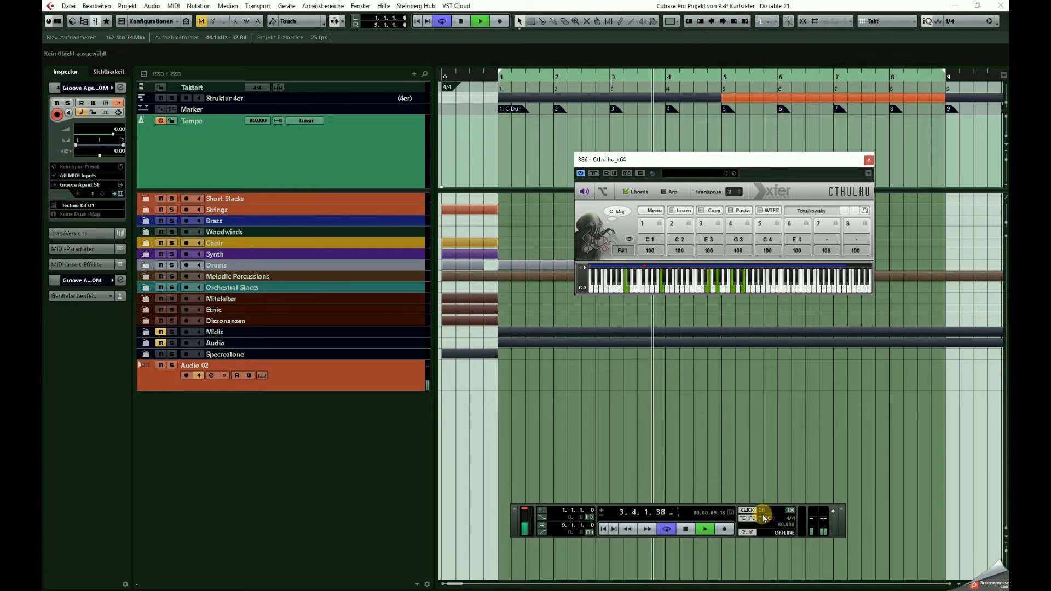
{"action": "left_click", "coordinate": [686, 529]}
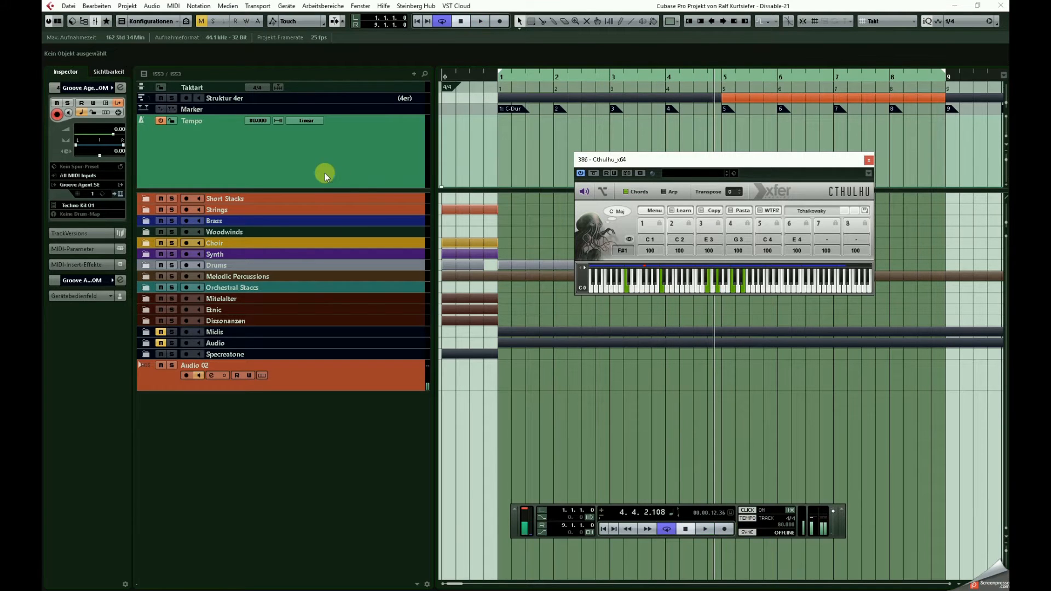
- Check in the metronome settings how the MIDI click is routed to the Groove Agent track, and close the dialog
{"action": "scroll", "coordinate": [320, 140], "scroll_direction": "down", "scroll_amount": 2}
{"action": "scroll", "coordinate": [320, 140], "scroll_direction": "down", "scroll_amount": 3}
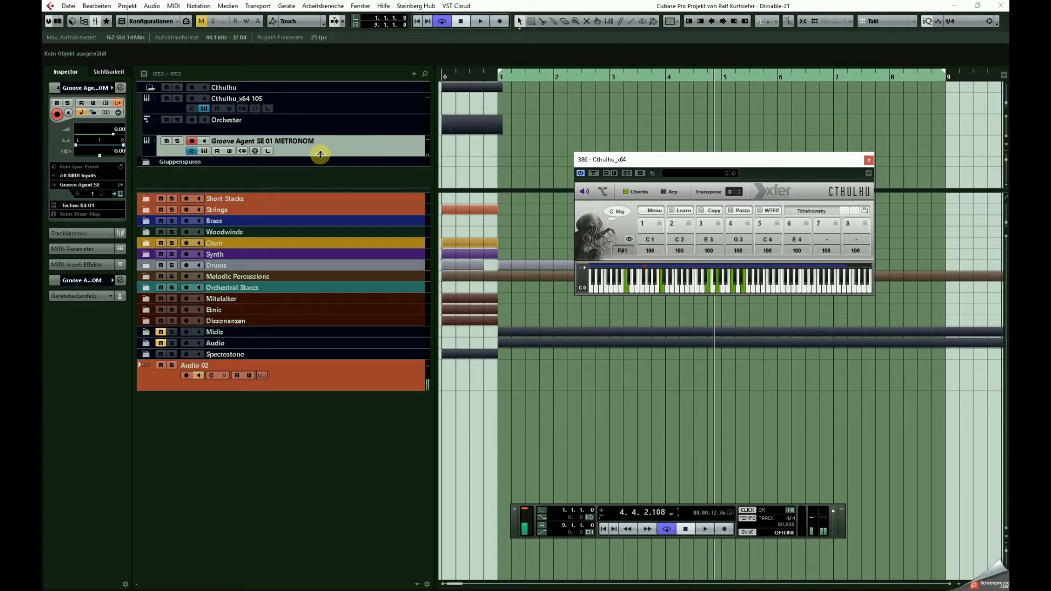
{"action": "scroll", "coordinate": [321, 154], "scroll_direction": "up", "scroll_amount": 5}
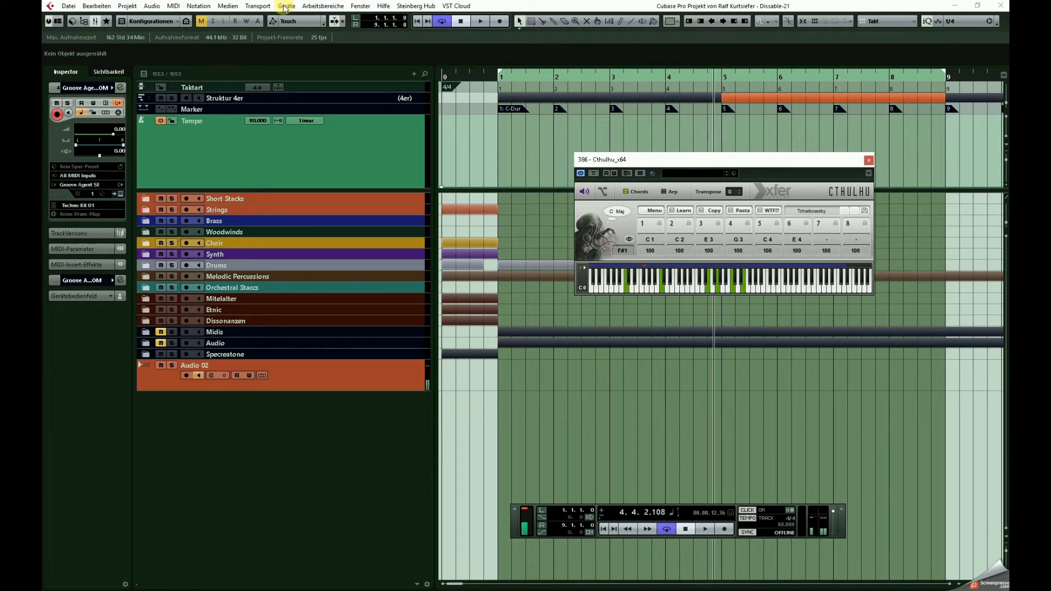
{"action": "left_click", "coordinate": [257, 6]}
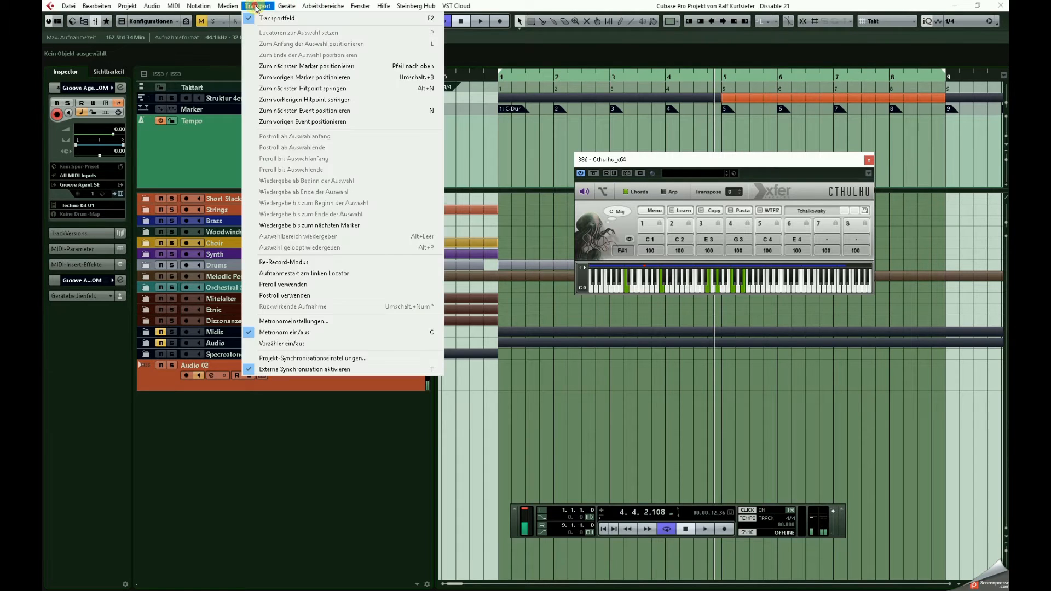
{"action": "left_click", "coordinate": [317, 321]}
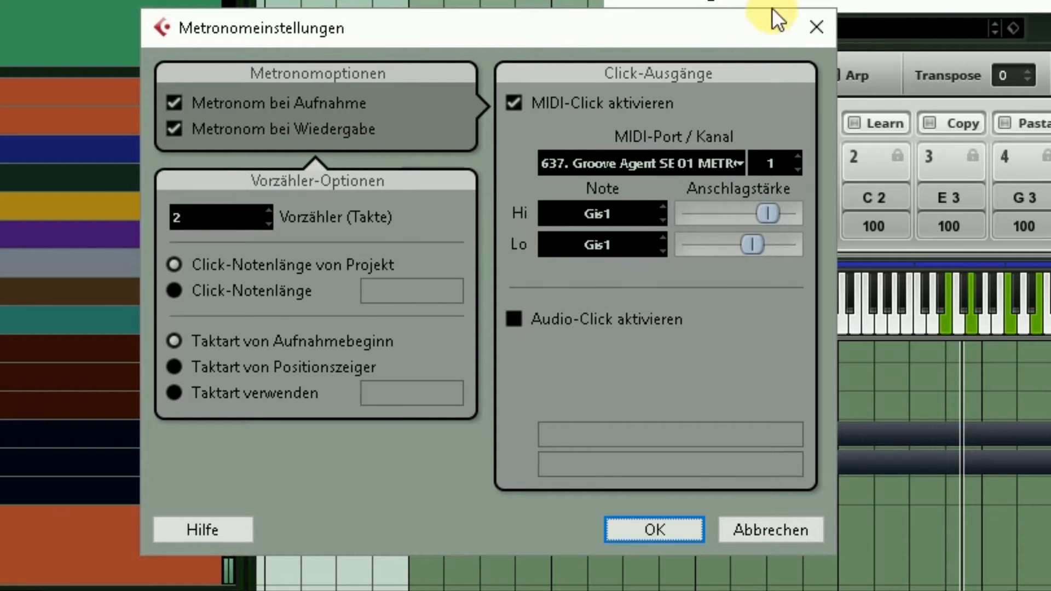
{"action": "left_click", "coordinate": [805, 25]}
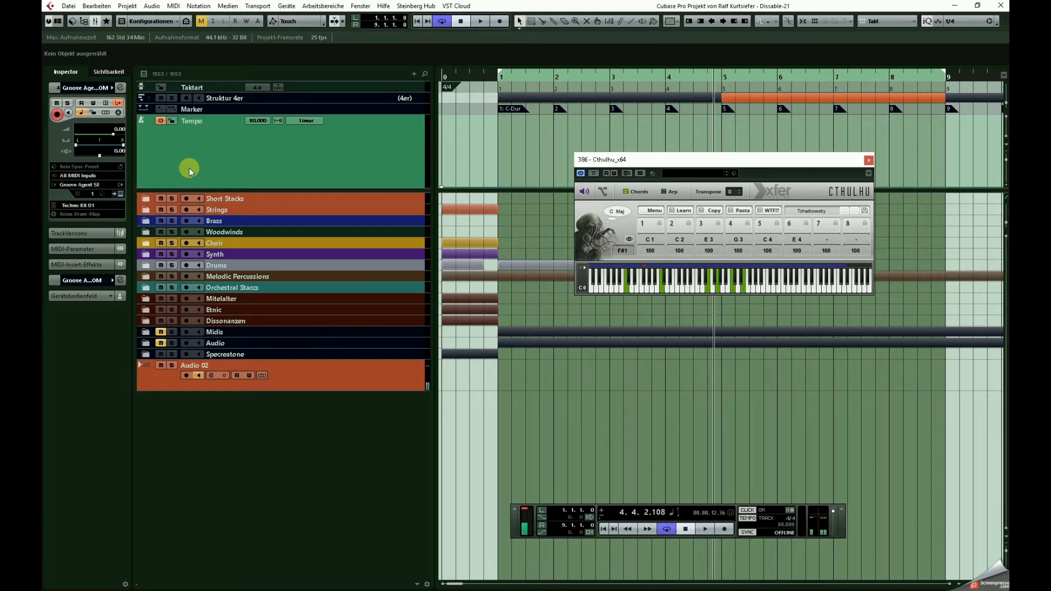
- Expand the Short Stacks folder, browse the string articulation tracks, and collapse the Short subfolder inside Strings
{"action": "left_click", "coordinate": [142, 198]}
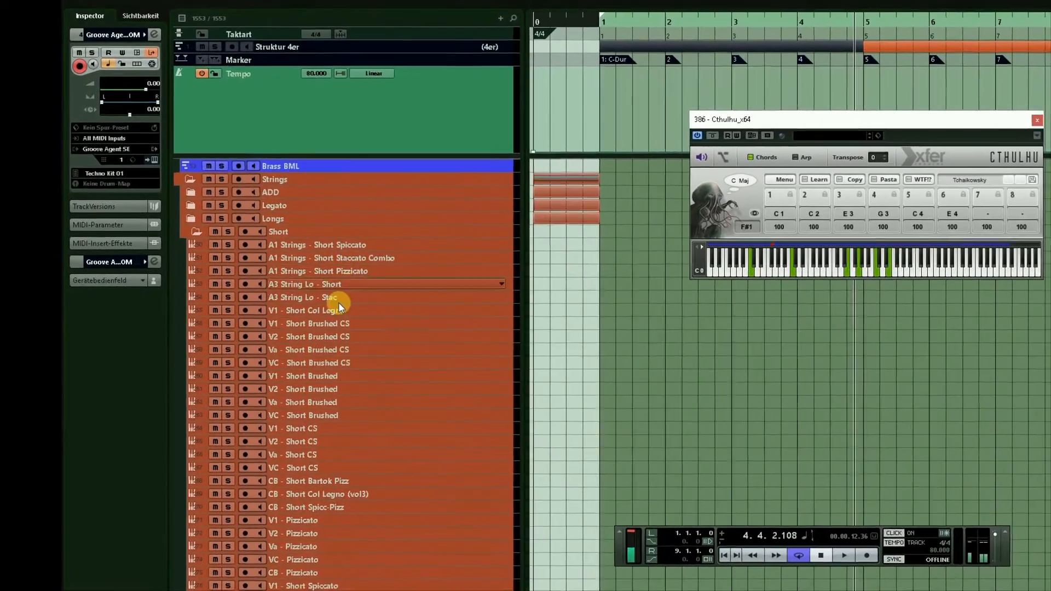
{"action": "scroll", "coordinate": [297, 336], "scroll_direction": "down", "scroll_amount": 5}
{"action": "scroll", "coordinate": [351, 329], "scroll_direction": "up", "scroll_amount": 5}
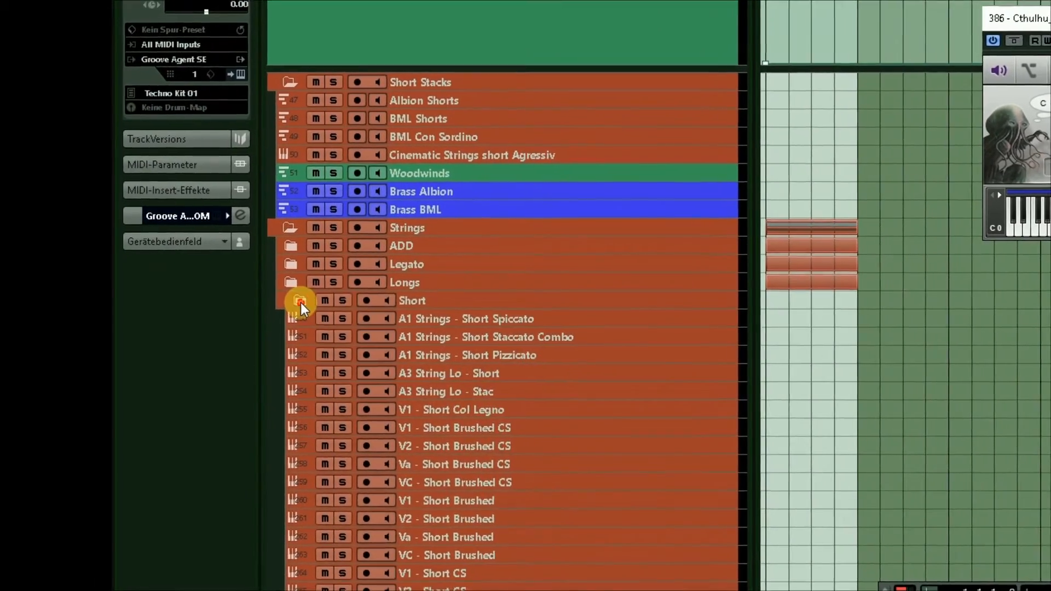
{"action": "left_click", "coordinate": [274, 306]}
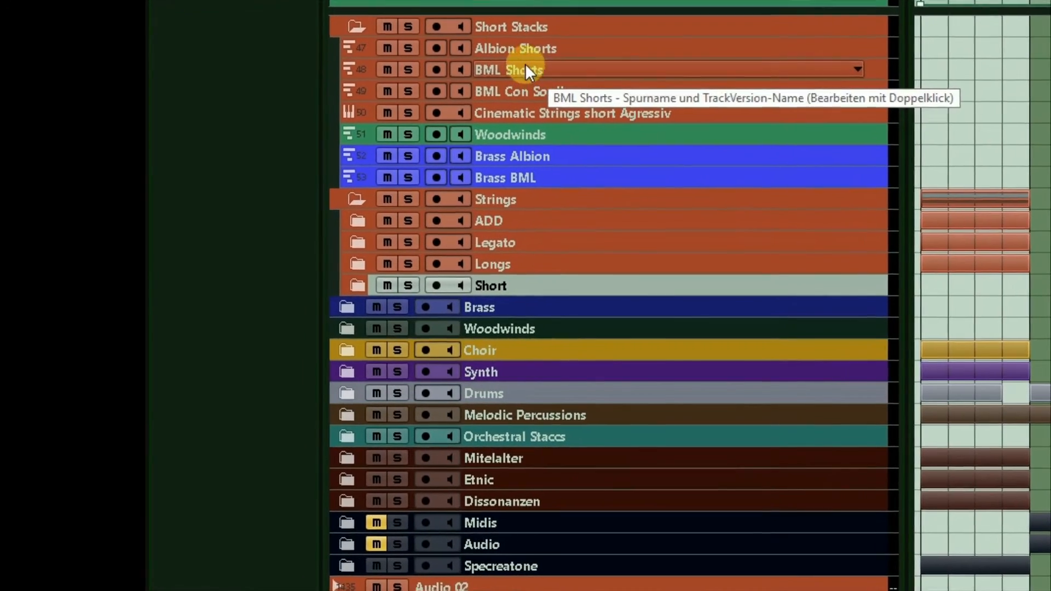
- Inspect the MIDI send routings of Albion Shorts, BML Shorts and BML Con Sordino, and select the Cinematic Strings short Agressiv track
{"action": "left_click", "coordinate": [540, 40]}
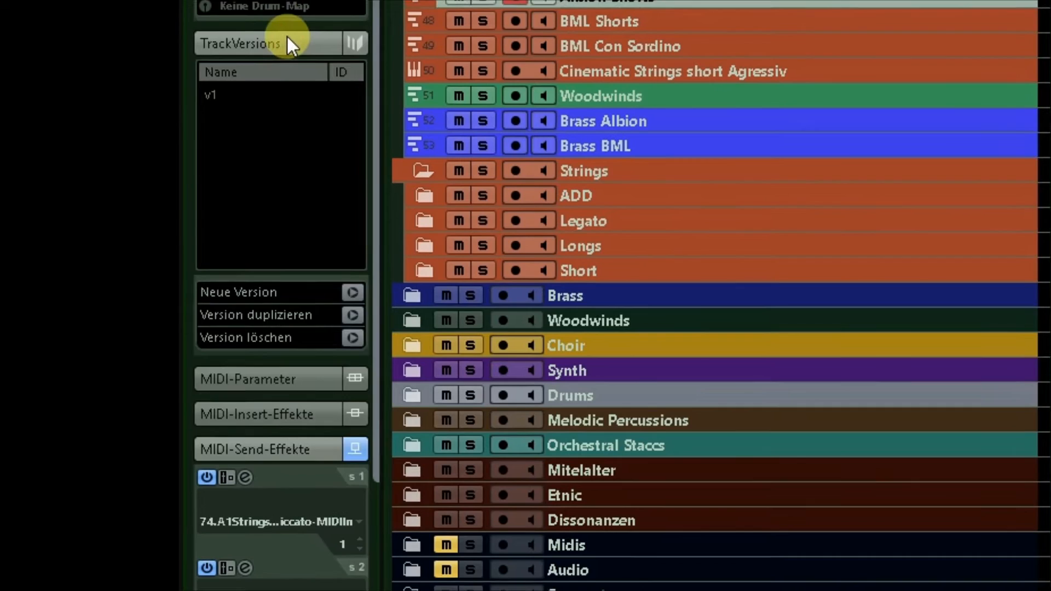
{"action": "left_click", "coordinate": [270, 60]}
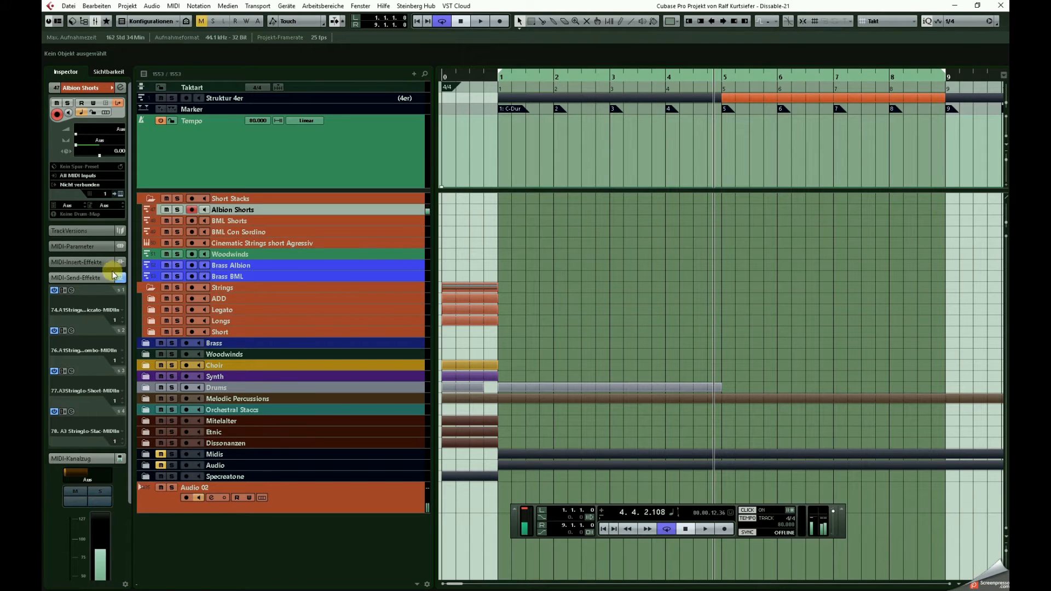
{"action": "left_click", "coordinate": [256, 219]}
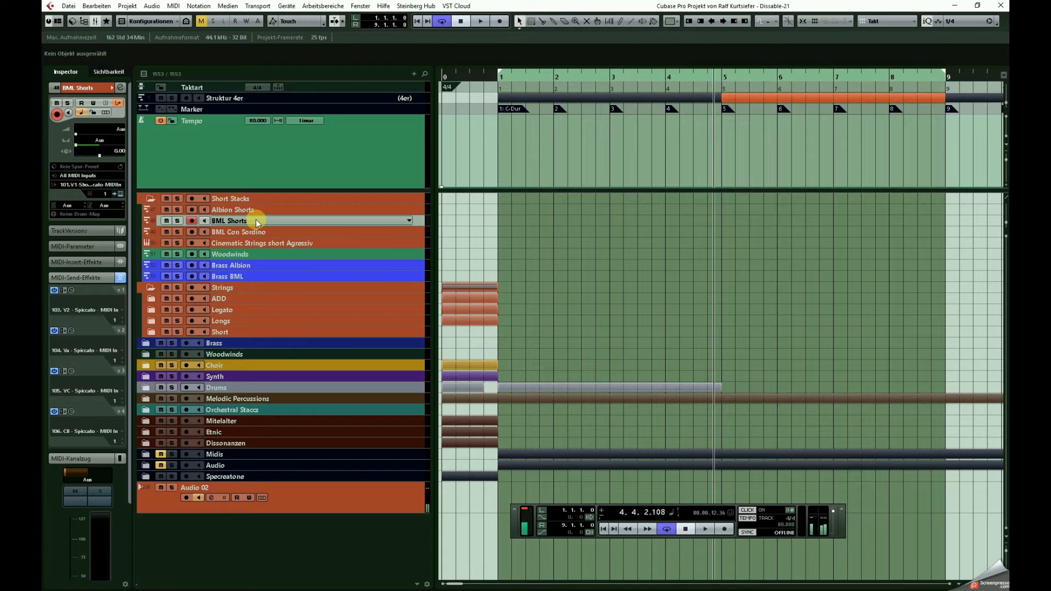
{"action": "key", "text": "Down"}
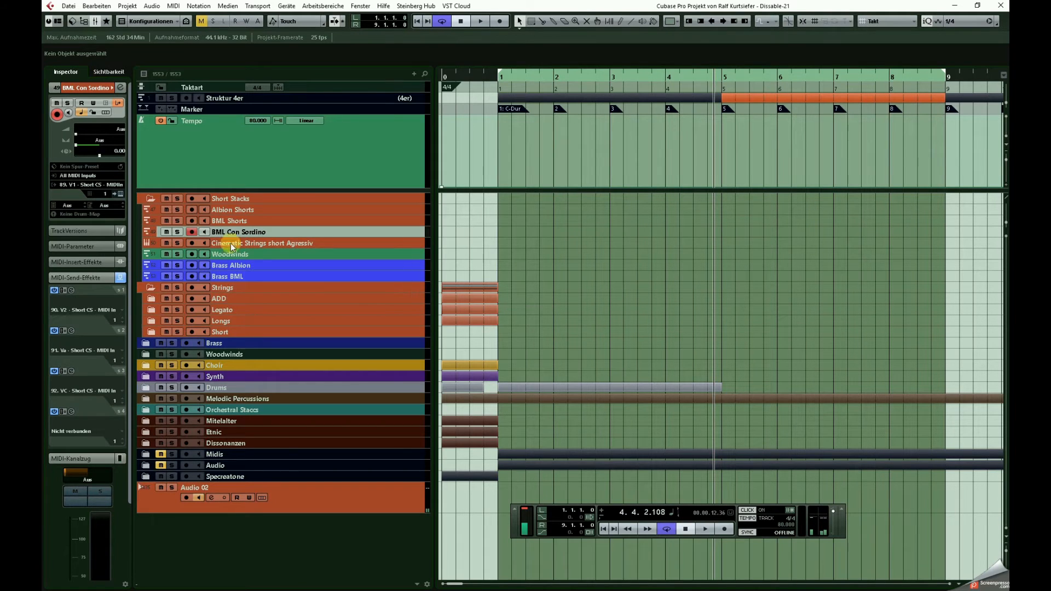
{"action": "left_click", "coordinate": [265, 242]}
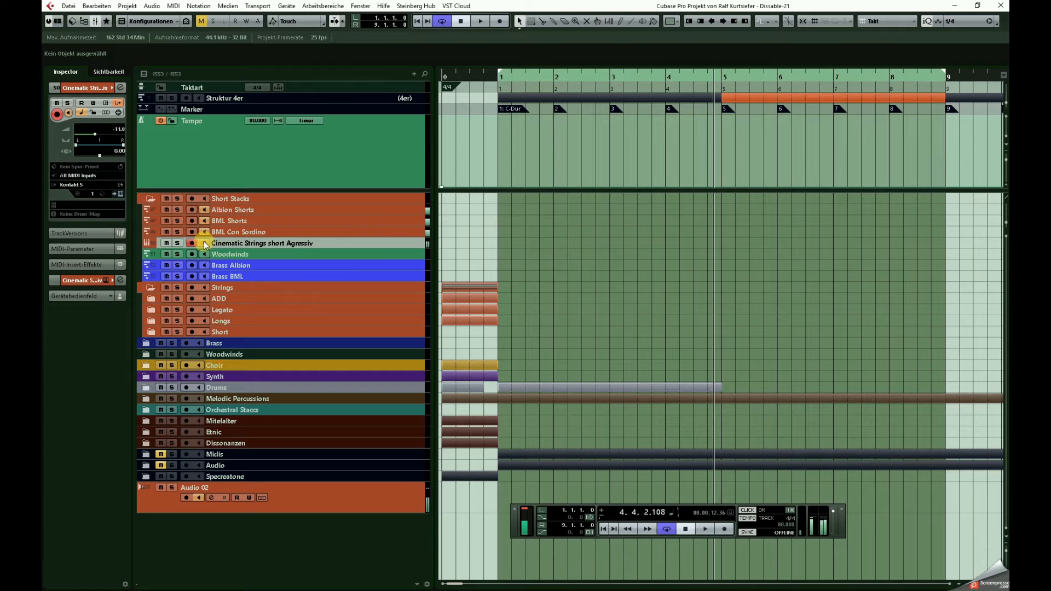
- Turn off monitoring on the Cinematic Strings, BML Con Sordino, BML Shorts and Albion Shorts tracks and collapse the Short Stacks folder
{"action": "left_click", "coordinate": [204, 242]}
{"action": "left_click", "coordinate": [205, 233]}
{"action": "left_click", "coordinate": [204, 221]}
{"action": "left_click", "coordinate": [205, 212]}
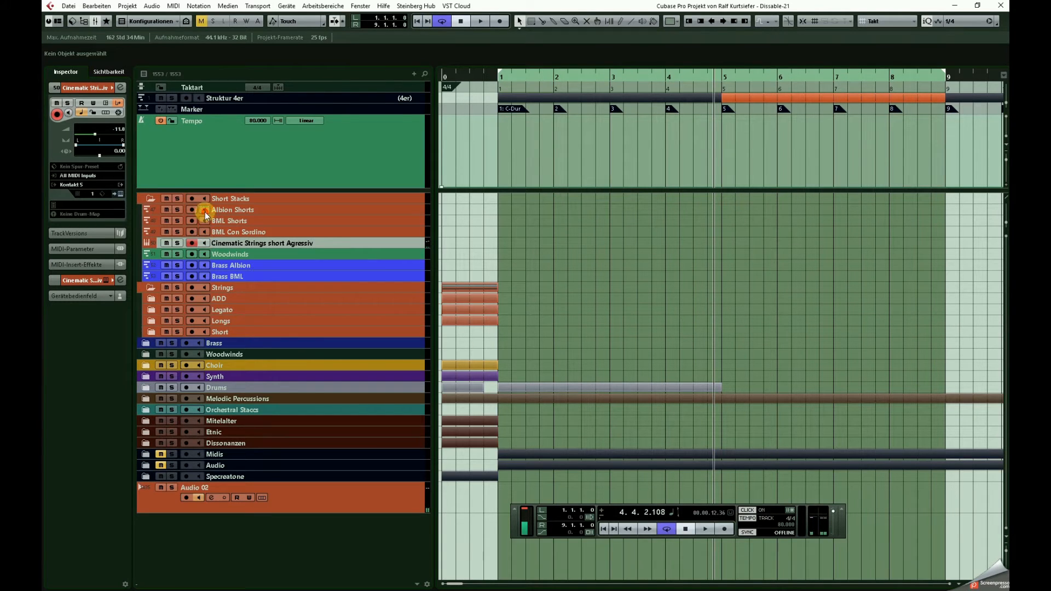
{"action": "left_click", "coordinate": [149, 198]}
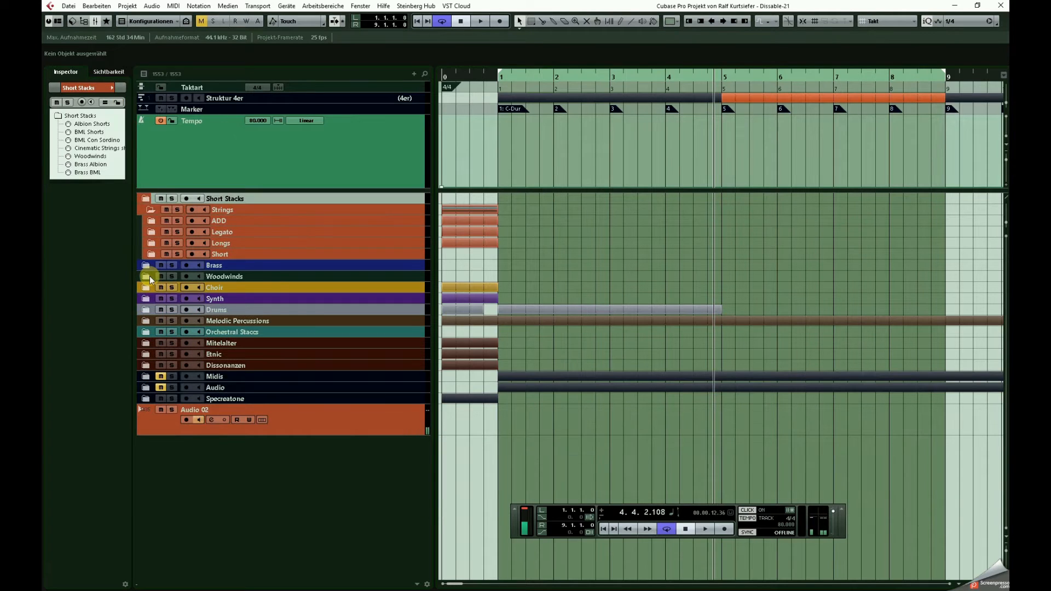
- Expand the ADD and 7 Tolen Dur folders and examine the Arpache SX send settings of the V1 Runs track
{"action": "left_click", "coordinate": [155, 223]}
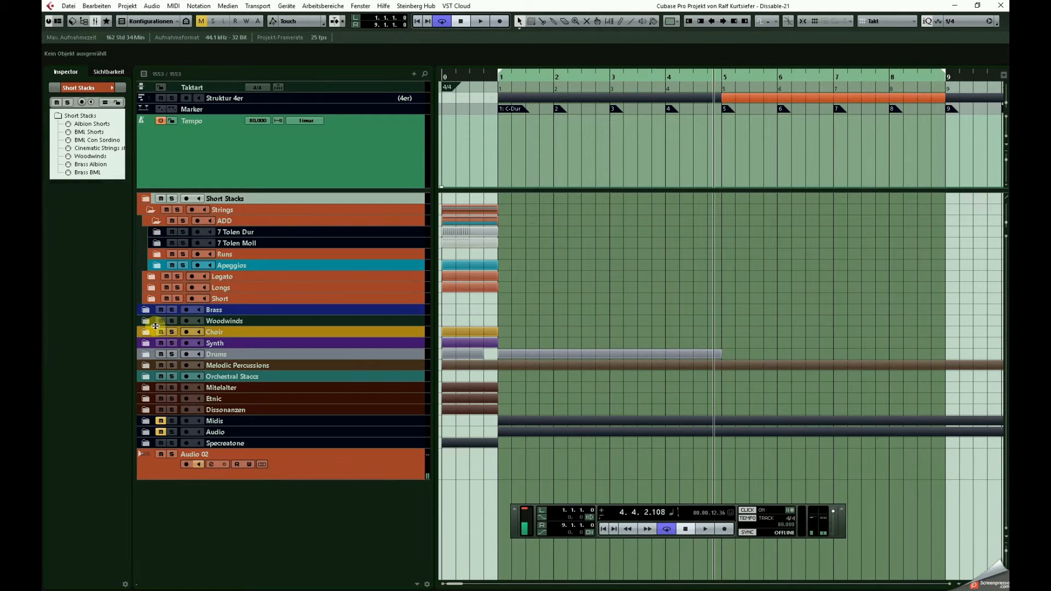
{"action": "left_click", "coordinate": [158, 233]}
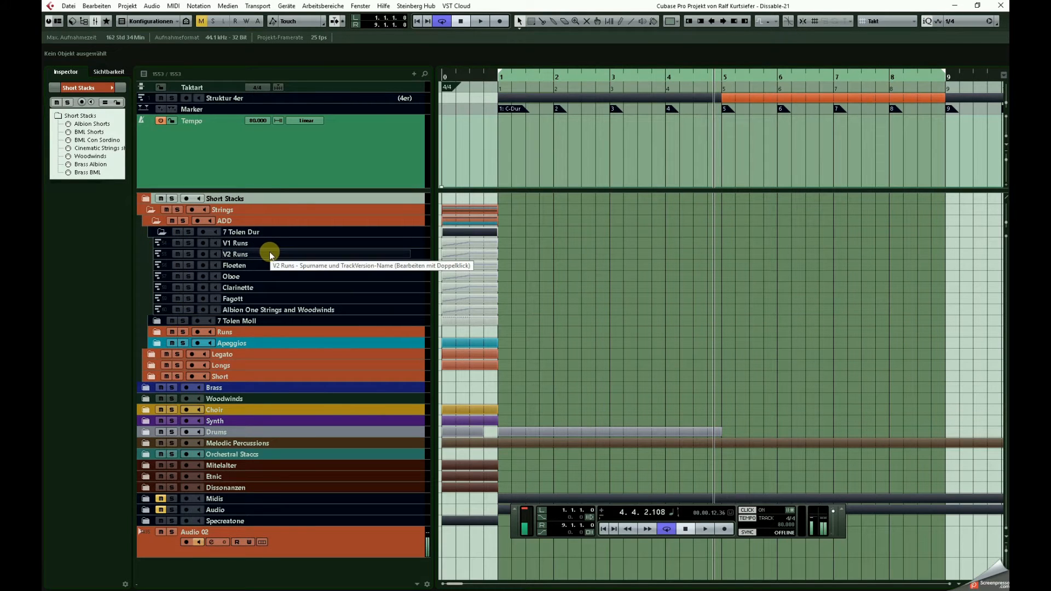
{"action": "left_click", "coordinate": [265, 243]}
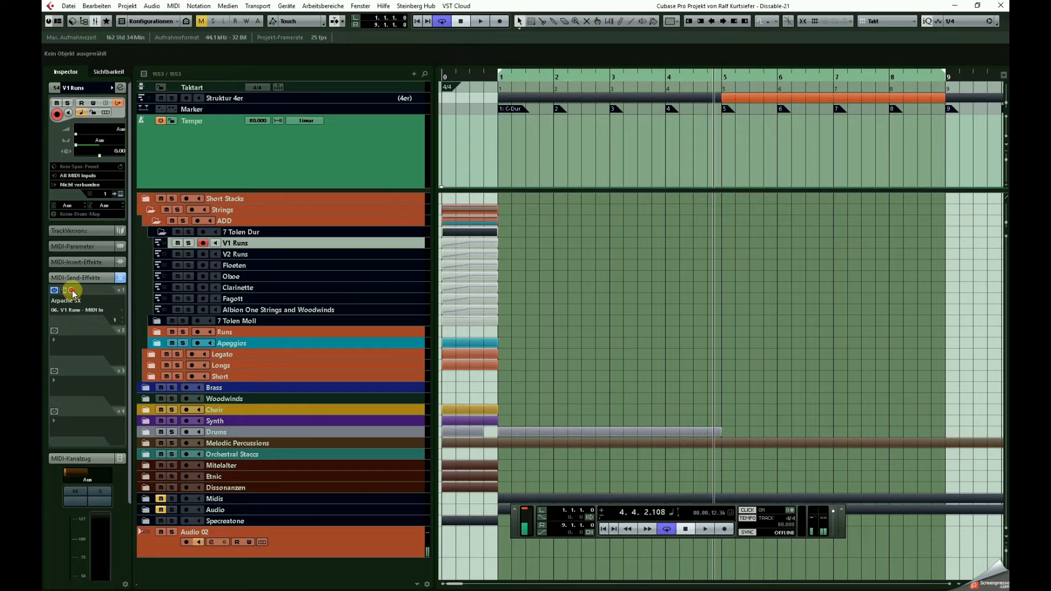
{"action": "left_click", "coordinate": [64, 291]}
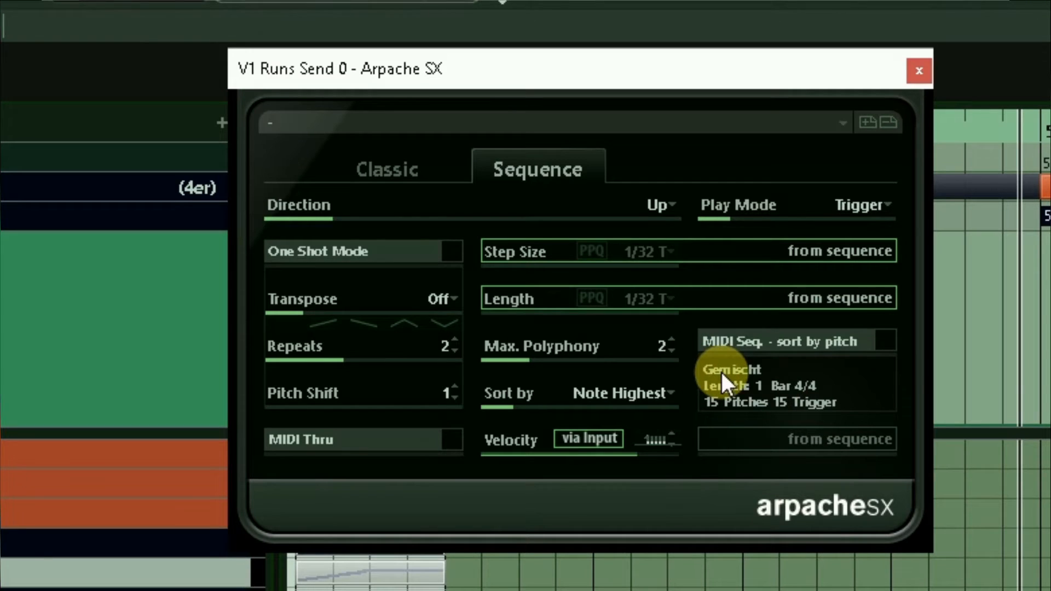
{"action": "left_click", "coordinate": [906, 70]}
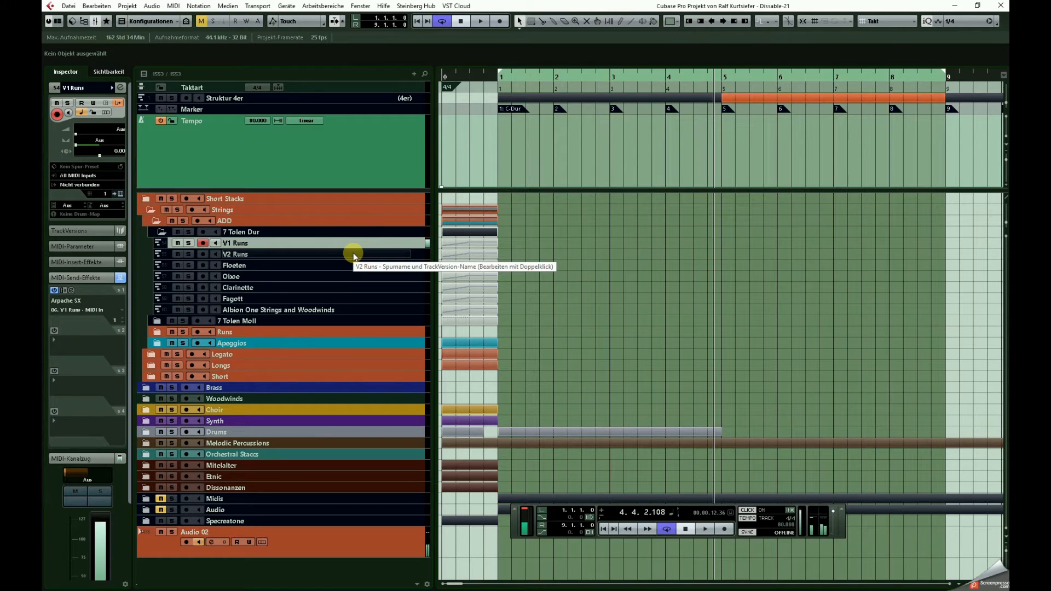
- Inspect the Arpache SX send routings of the V2 Runs and Floeten tracks in the 7 Tolen Dur folder
{"action": "left_click", "coordinate": [354, 255]}
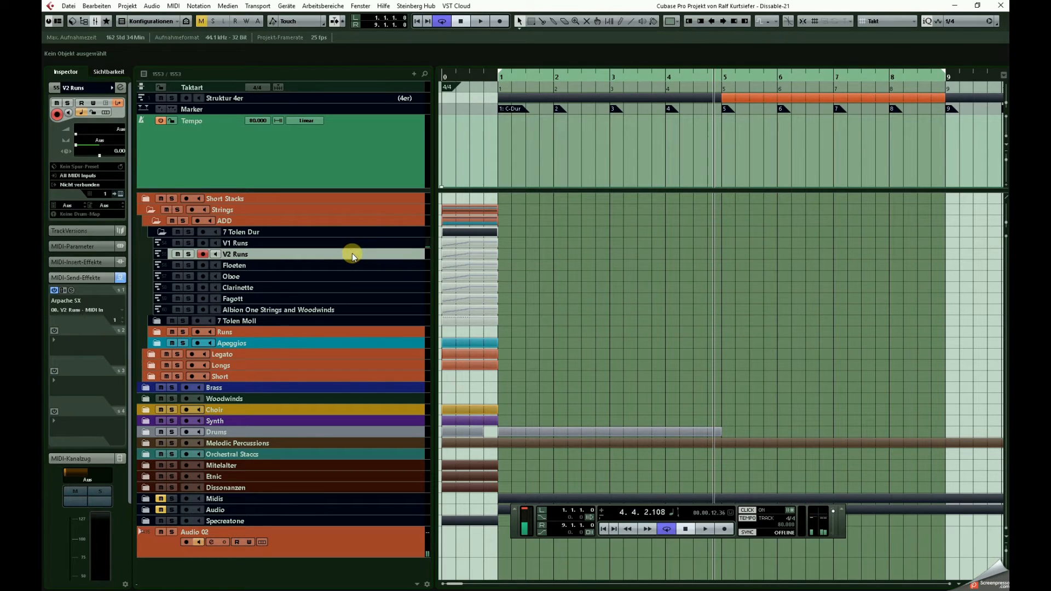
{"action": "left_click", "coordinate": [344, 266]}
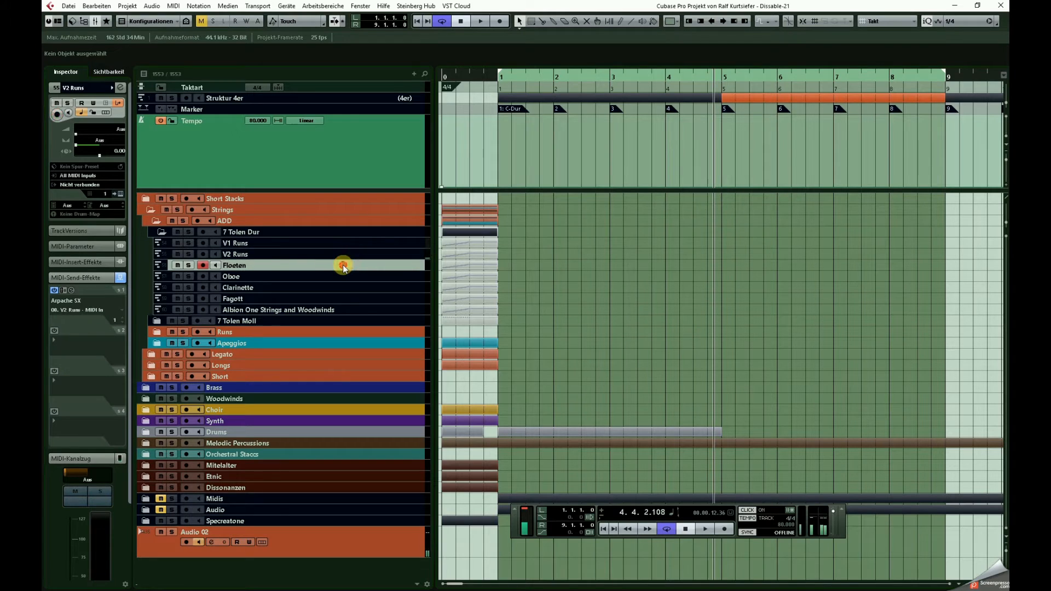
{"action": "left_click", "coordinate": [314, 256]}
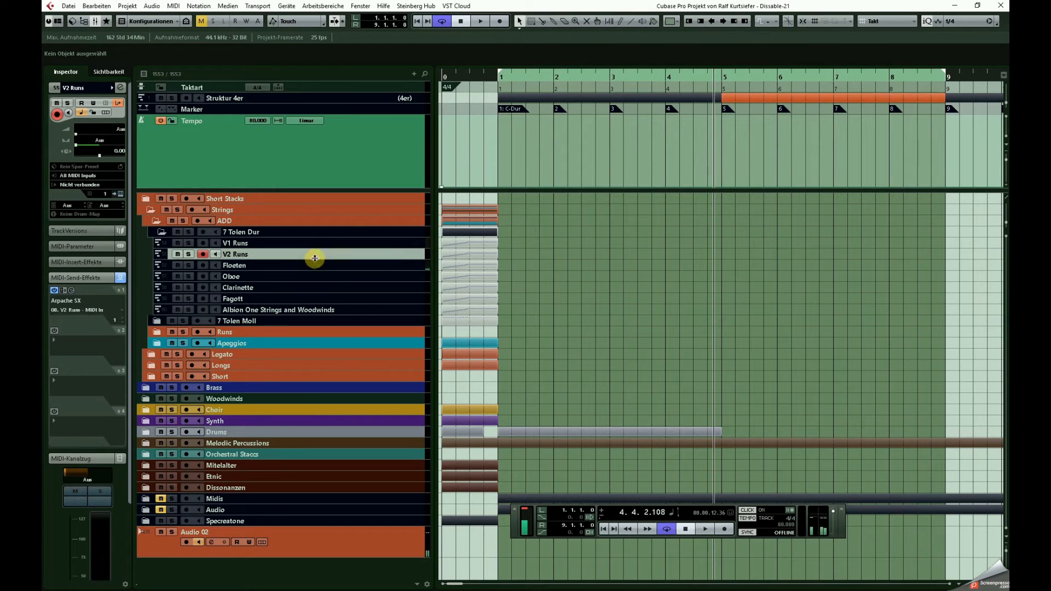
{"action": "left_click", "coordinate": [315, 263]}
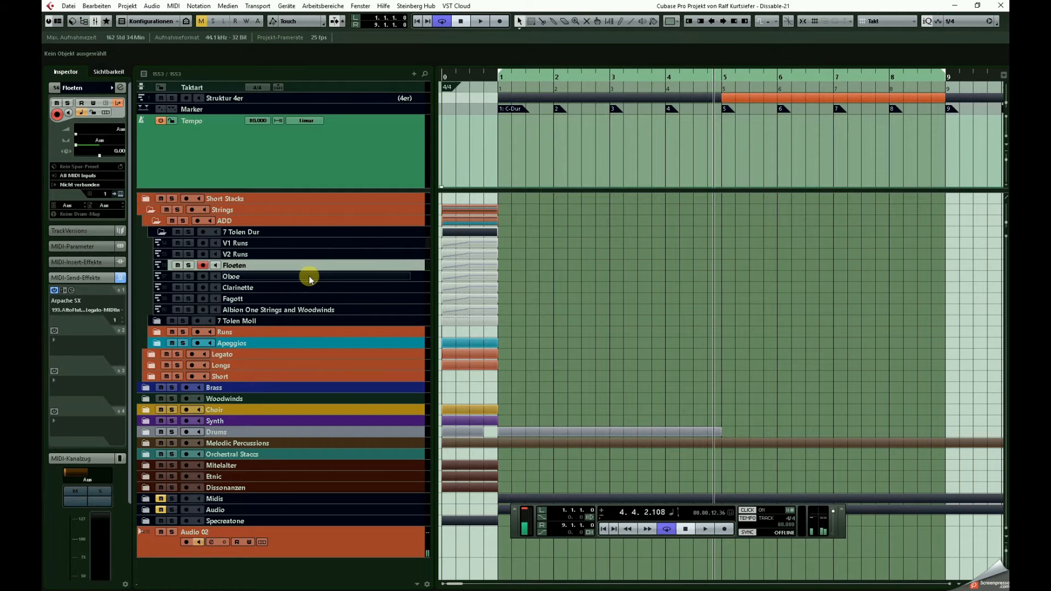
- Inspect the Arpache SX sends of the Oboe and Clarinette tracks and try monitoring Floeten, Oboe and Clarinette together
{"action": "left_click", "coordinate": [308, 276]}
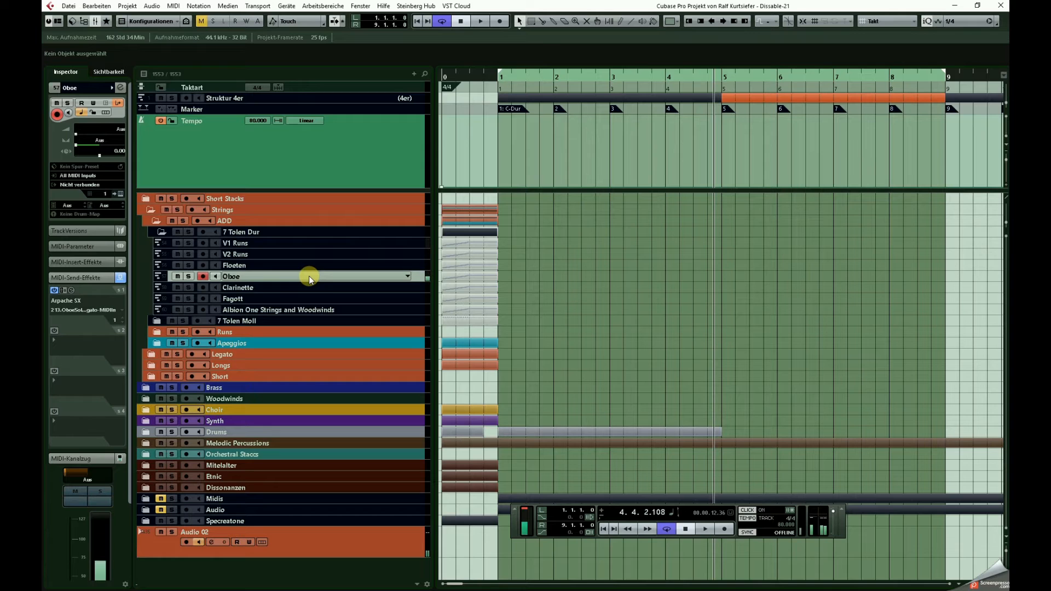
{"action": "left_click", "coordinate": [274, 287]}
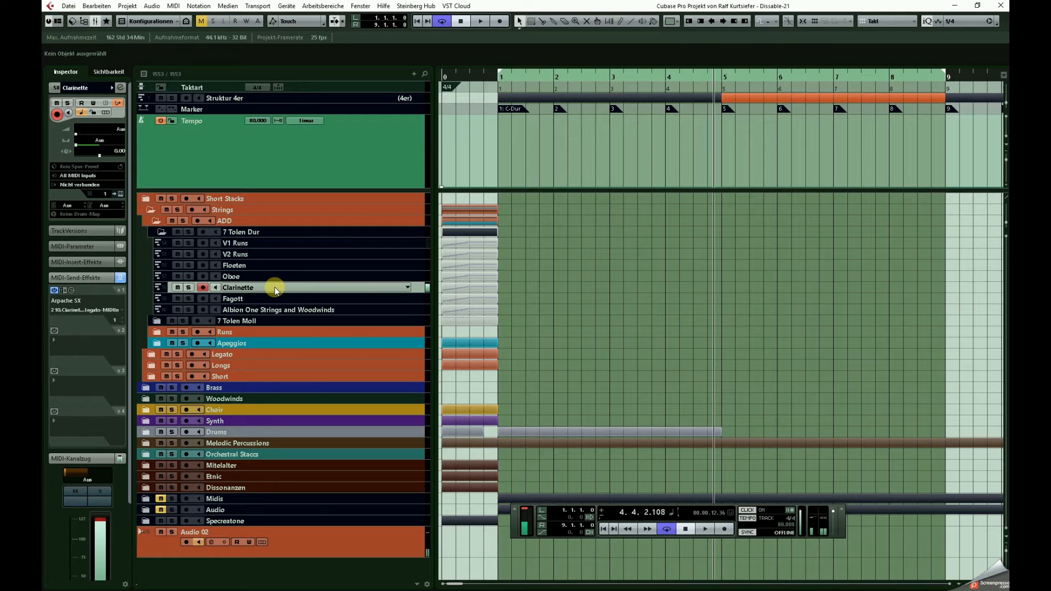
{"action": "left_click", "coordinate": [215, 284]}
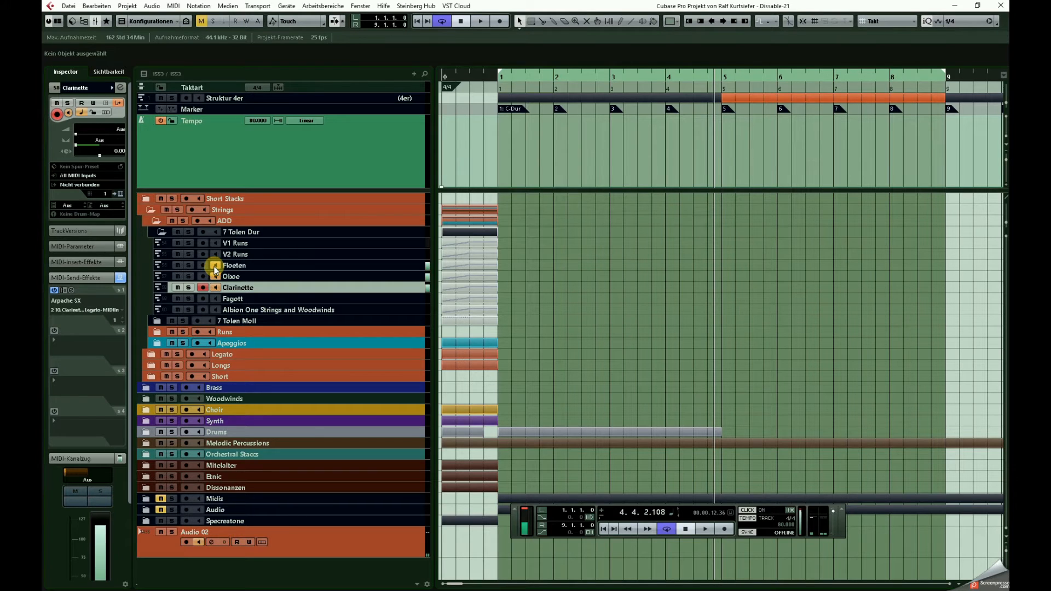
{"action": "left_click_drag", "start_coordinate": [215, 270], "coordinate": [221, 300]}
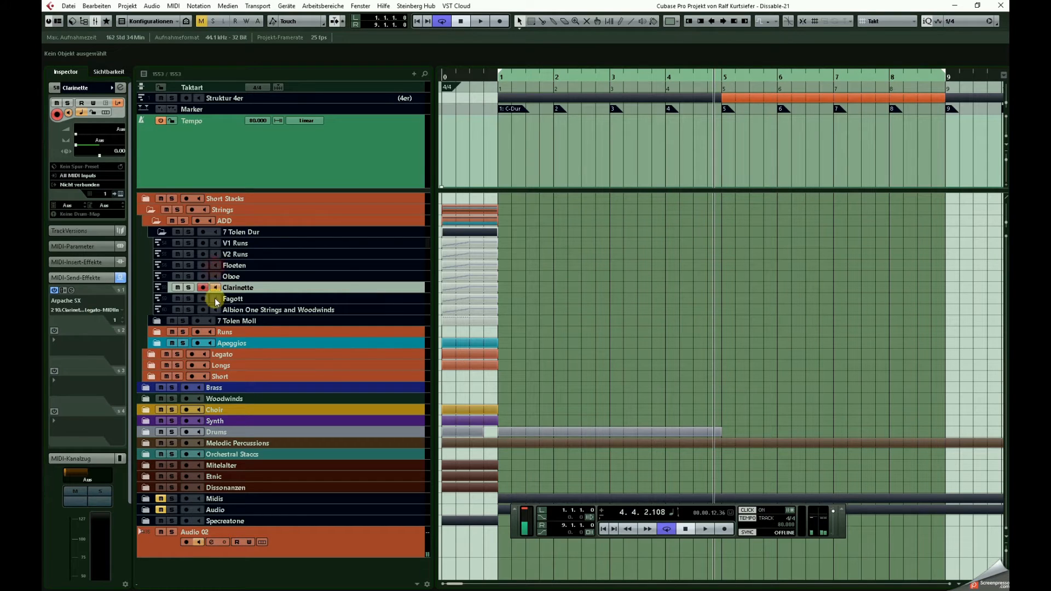
- Collapse 7 Tolen Dur, expand the Apeggios folder and inspect the Arpache SX sends of Le miserable, HDR 3/4tel, Minas Tirit and Chopin 3
{"action": "left_click", "coordinate": [162, 235]}
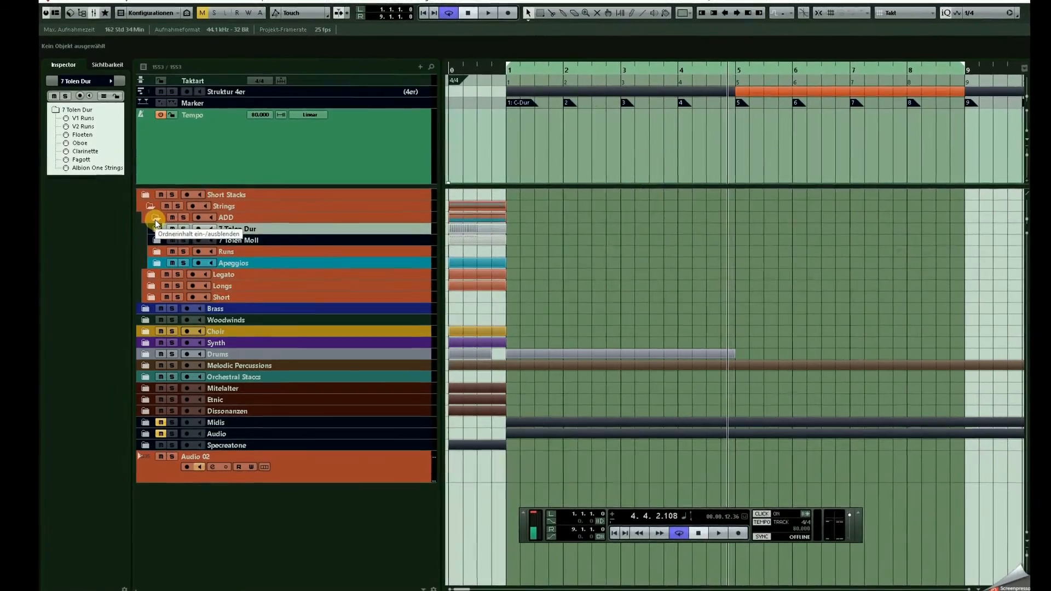
{"action": "left_click", "coordinate": [156, 263]}
{"action": "left_click", "coordinate": [265, 271]}
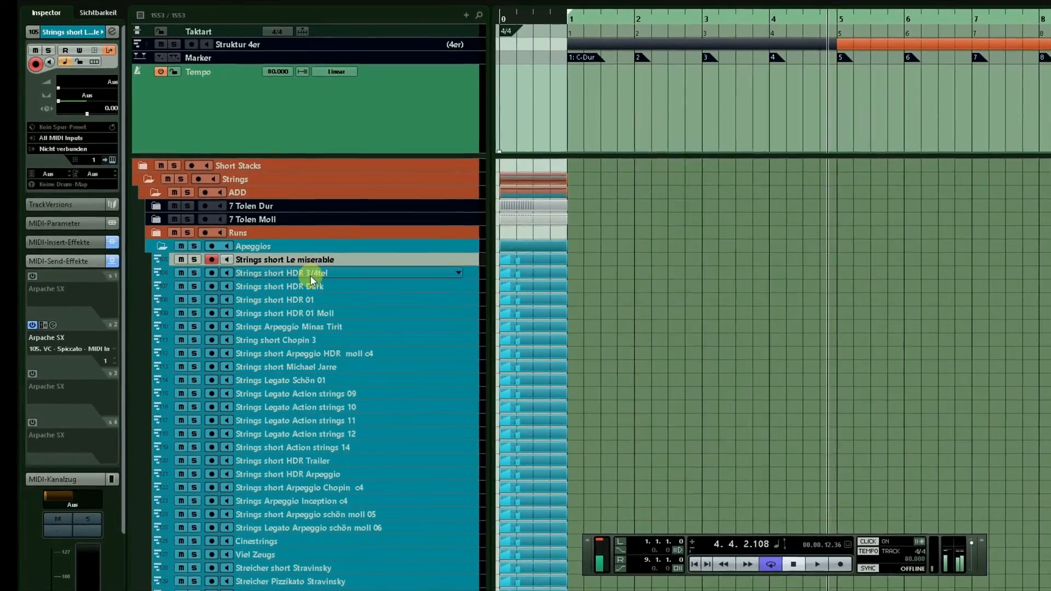
{"action": "left_click", "coordinate": [313, 273]}
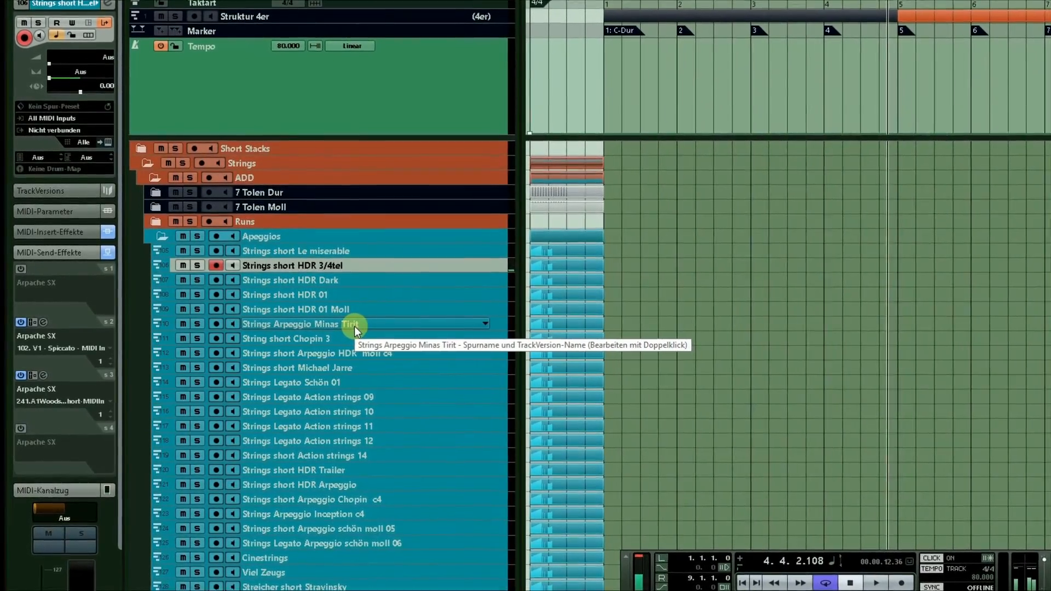
{"action": "left_click", "coordinate": [357, 326]}
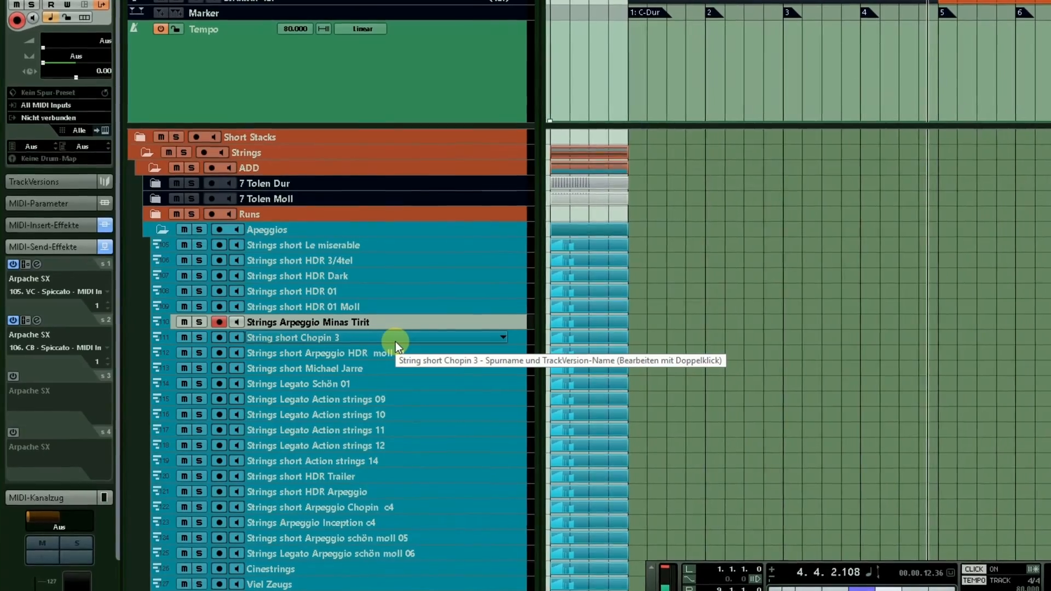
{"action": "left_click", "coordinate": [399, 340]}
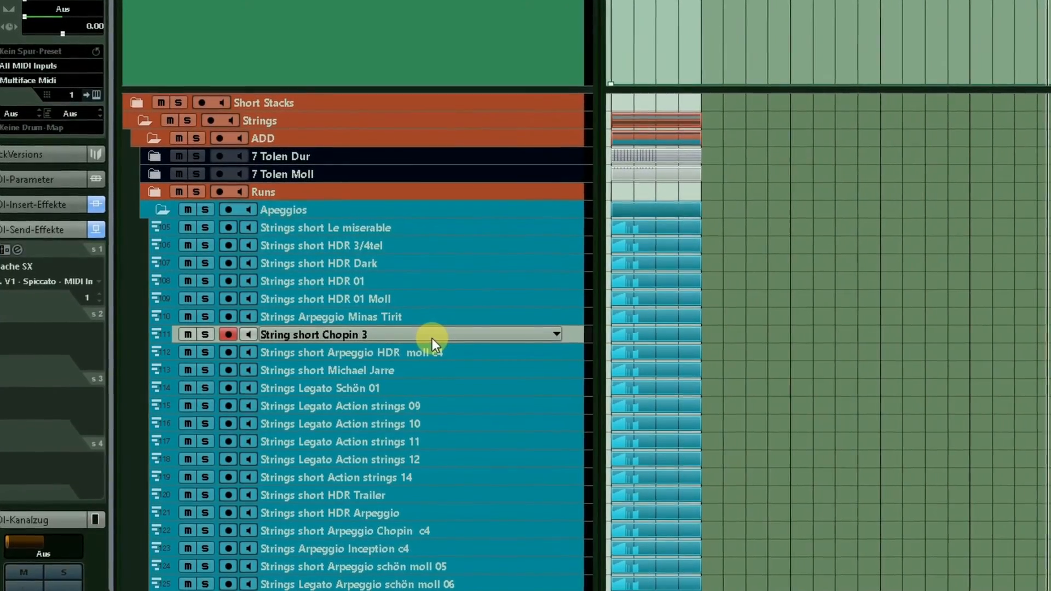
- Inspect the arpeggio tracks Michael Jarre, Legato Schön 01, Action strings 14, HDR Trailer, Arpeggio Chopin c4 and Arpeggio Inception c4
{"action": "scroll", "coordinate": [422, 370], "scroll_direction": "down", "scroll_amount": 3}
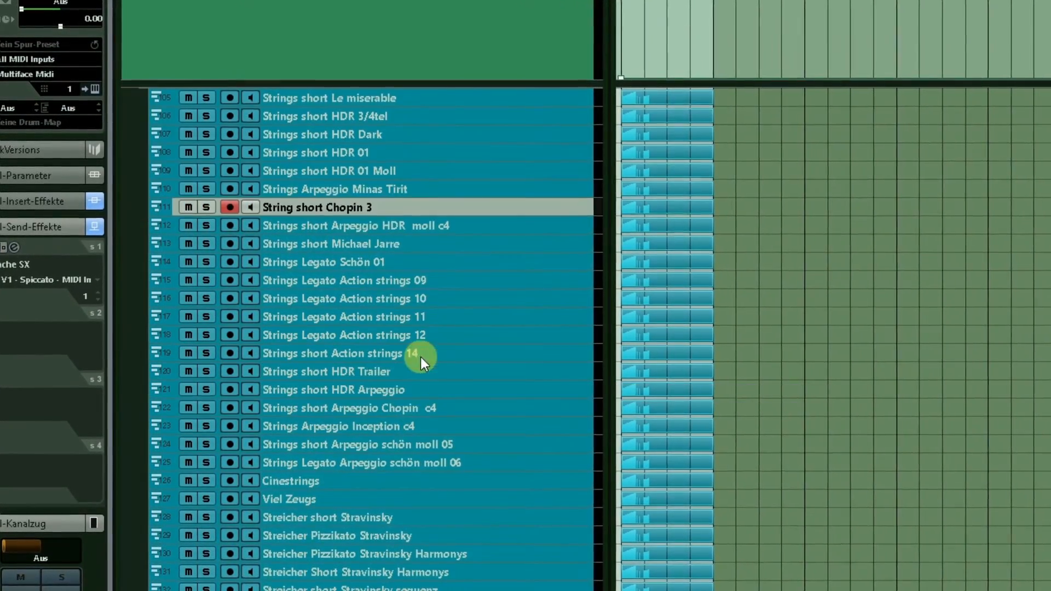
{"action": "left_click", "coordinate": [426, 245]}
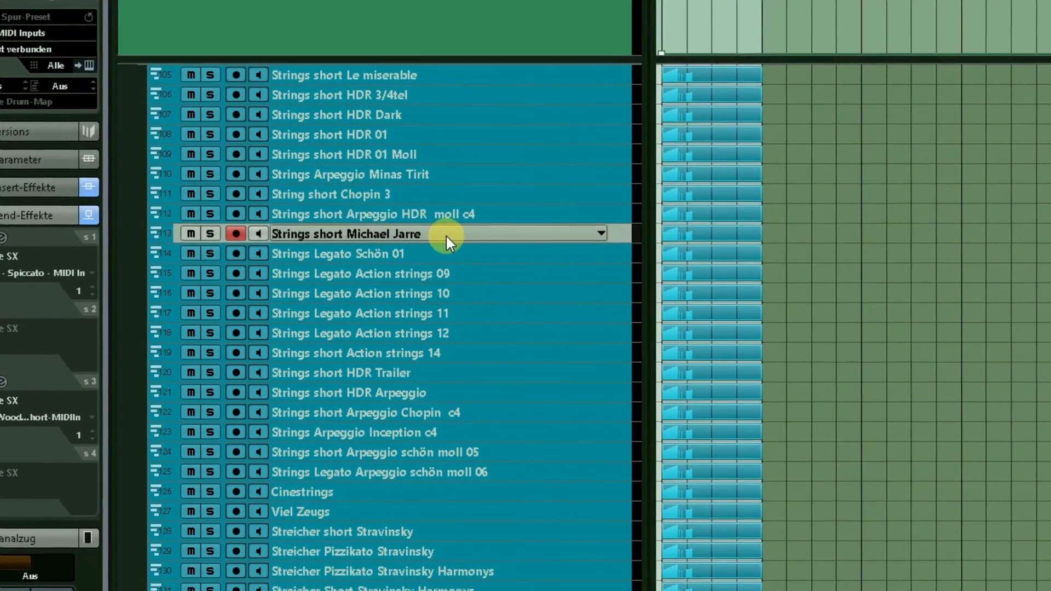
{"action": "left_click", "coordinate": [406, 267]}
{"action": "left_click", "coordinate": [412, 253]}
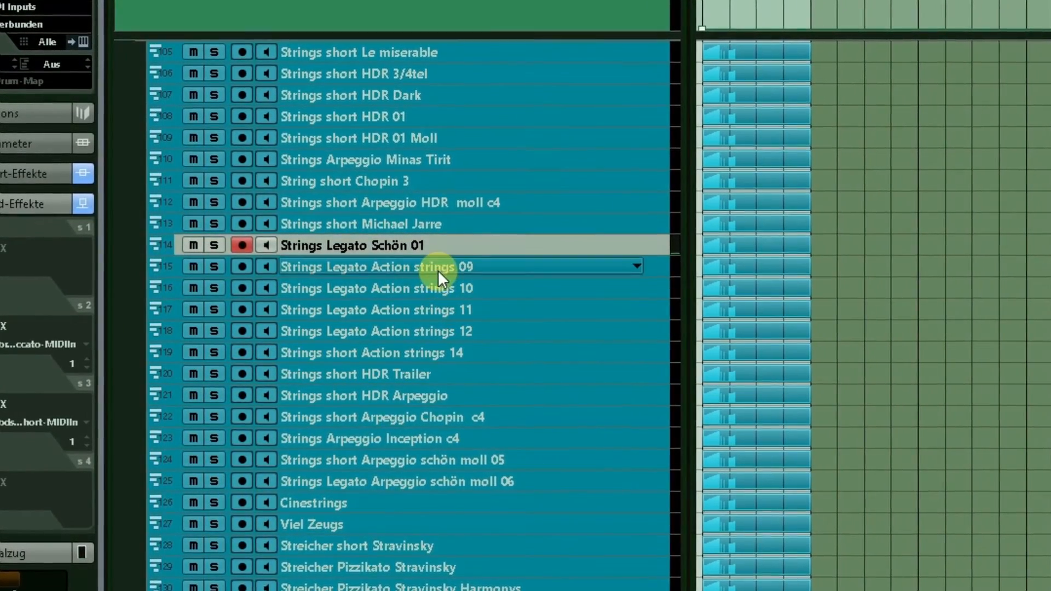
{"action": "left_click", "coordinate": [453, 352]}
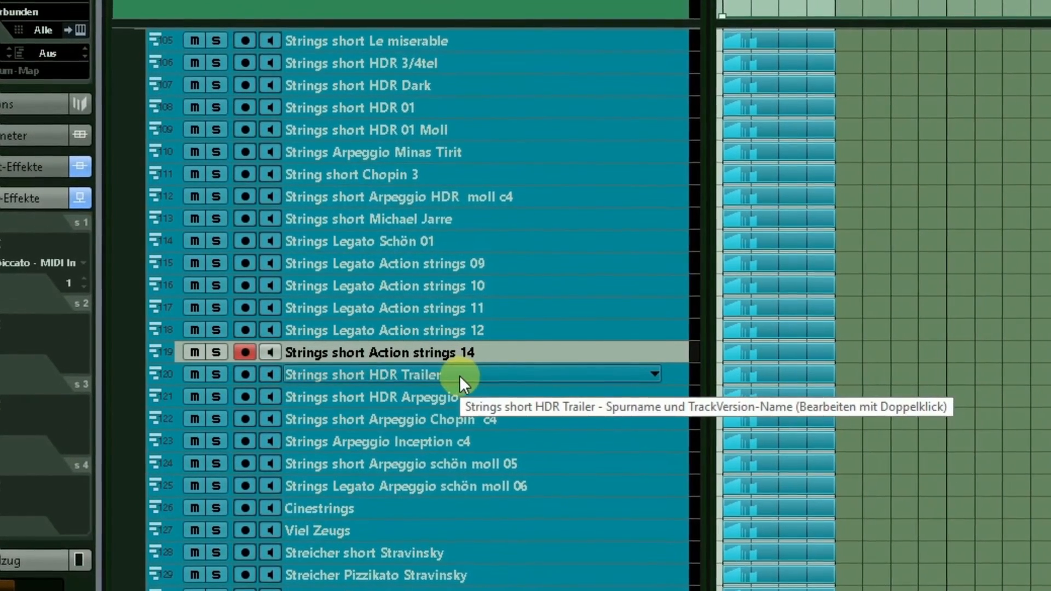
{"action": "left_click", "coordinate": [461, 376]}
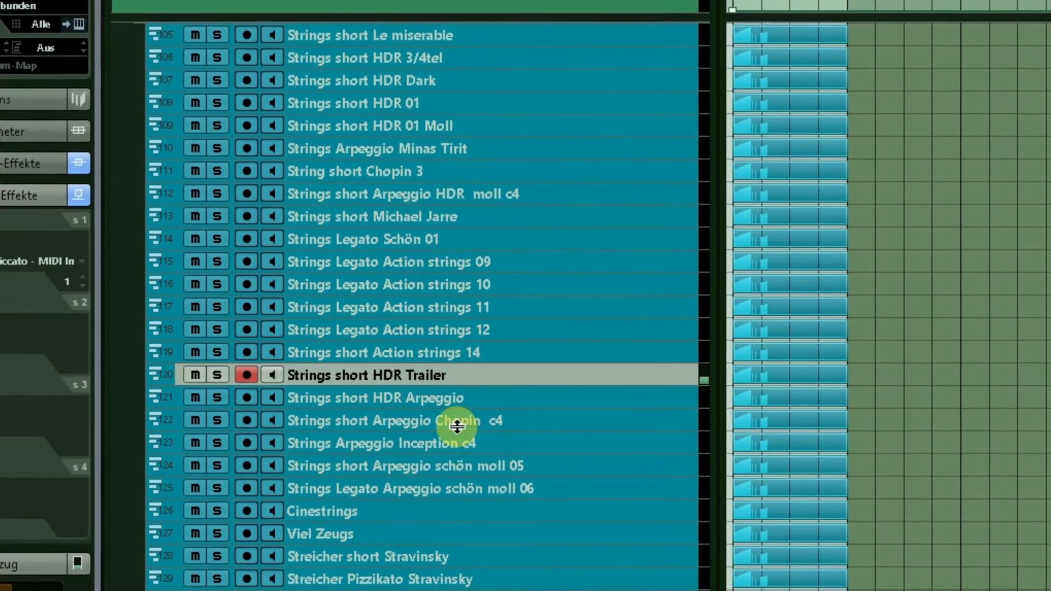
{"action": "left_click", "coordinate": [461, 422]}
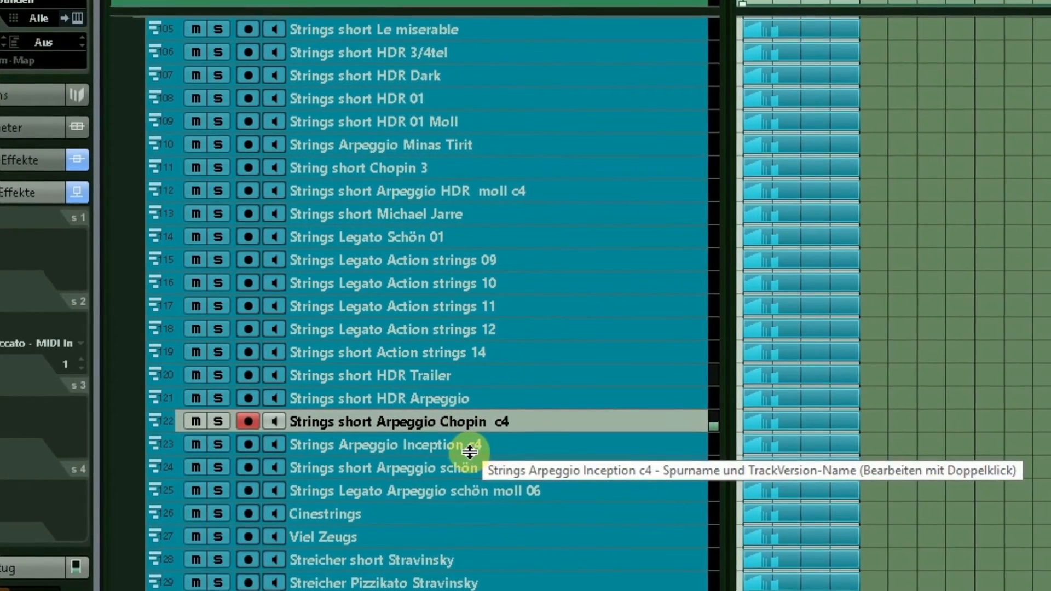
{"action": "left_click", "coordinate": [459, 448]}
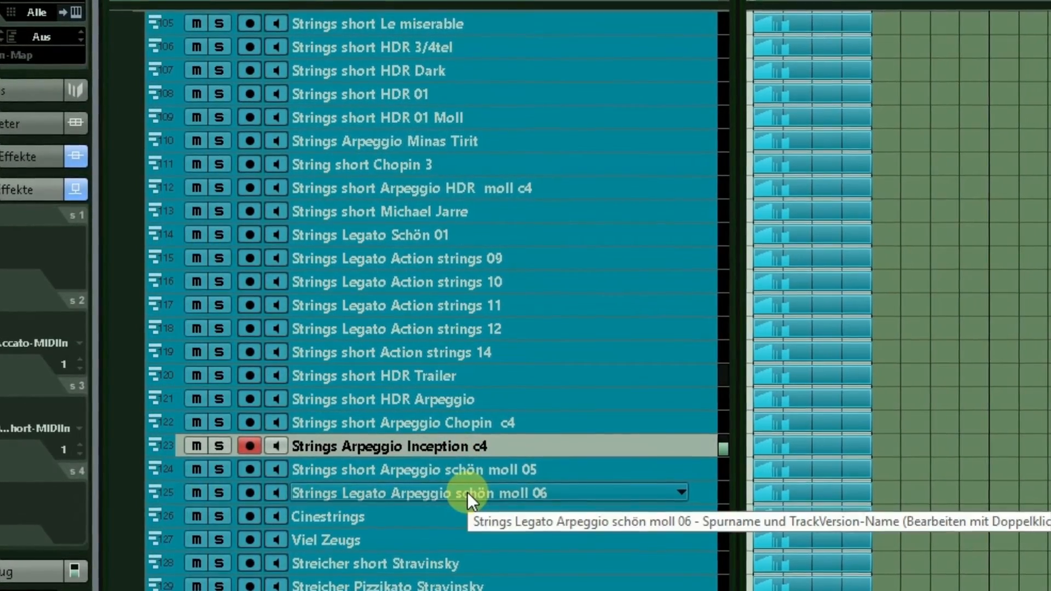
- Inspect the Cinestrings, Streicher short Stravinsky, Streicher Pizzikato Stravinsky and Pizzikato Stravinsky Harmonys tracks in the Apeggios folder
{"action": "scroll", "coordinate": [435, 487], "scroll_direction": "down", "scroll_amount": 3}
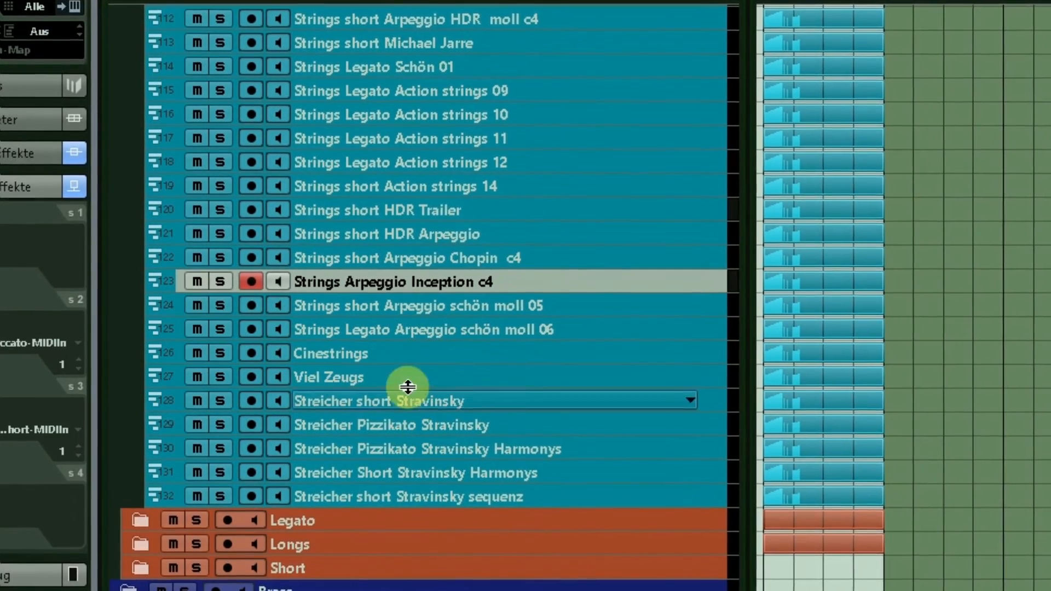
{"action": "left_click", "coordinate": [408, 358]}
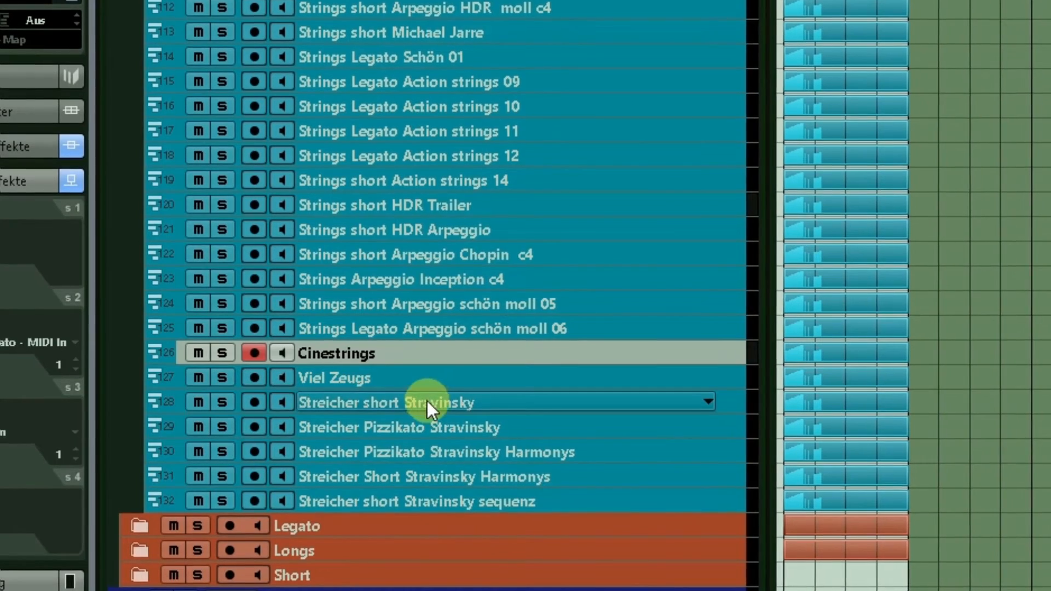
{"action": "left_click", "coordinate": [427, 402]}
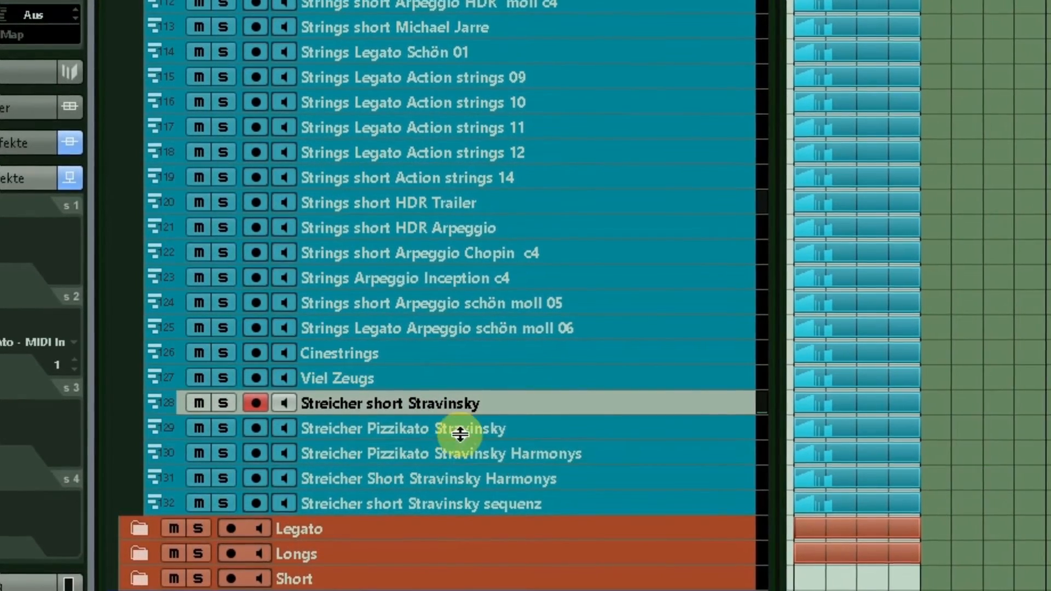
{"action": "left_click", "coordinate": [466, 429]}
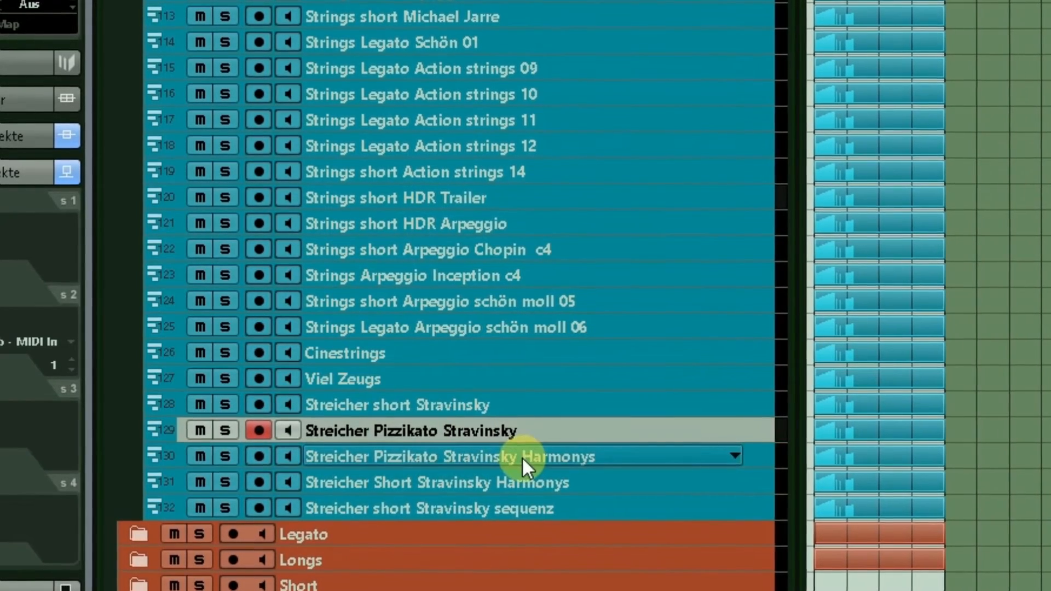
{"action": "left_click", "coordinate": [517, 457]}
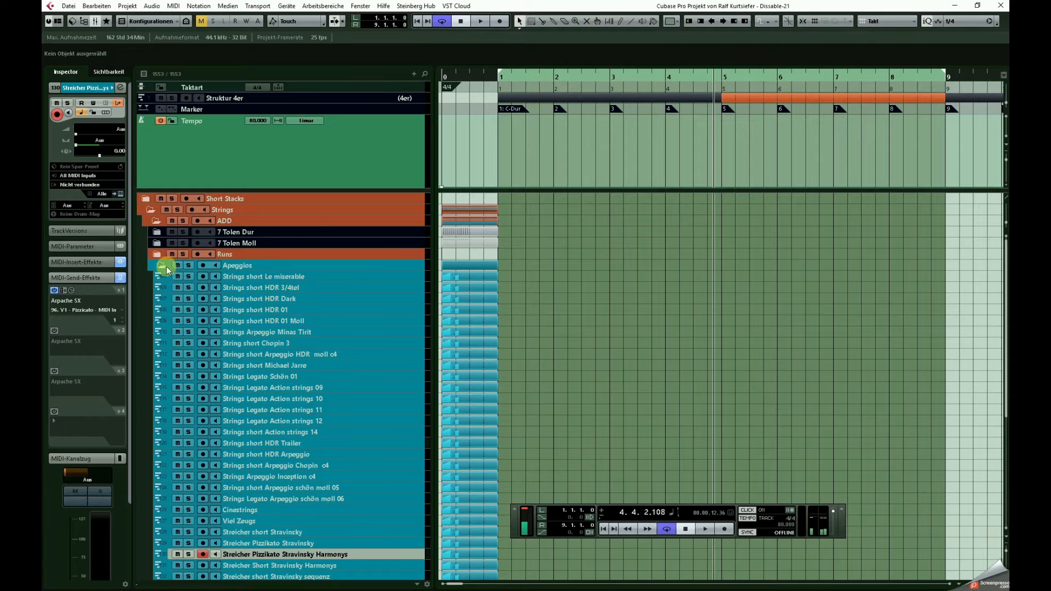
- Collapse the Apeggios and ADD folders and expand the Legato folder under Strings
{"action": "left_click", "coordinate": [162, 266]}
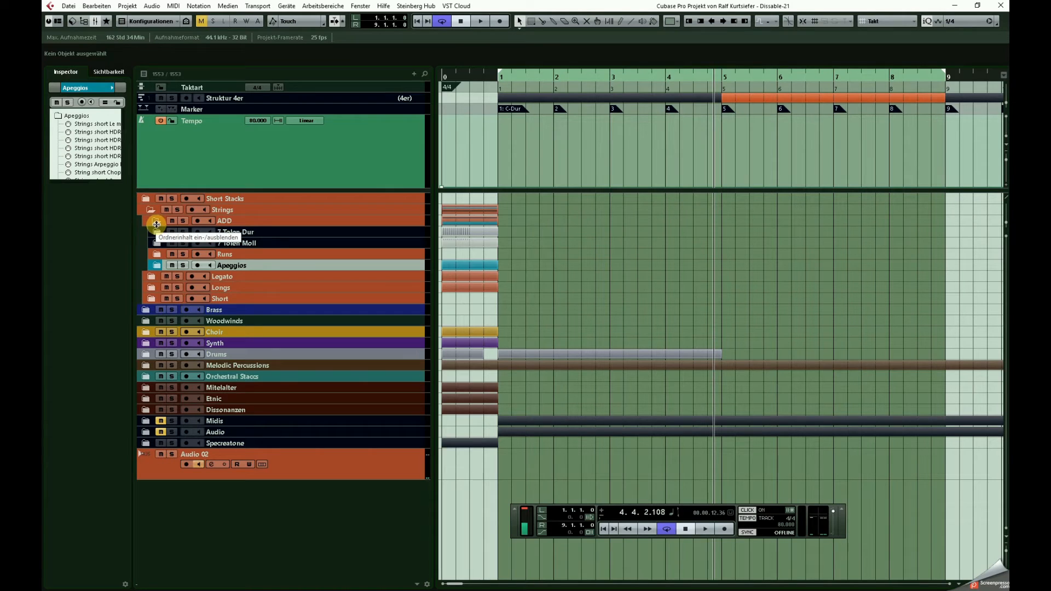
{"action": "left_click", "coordinate": [156, 222]}
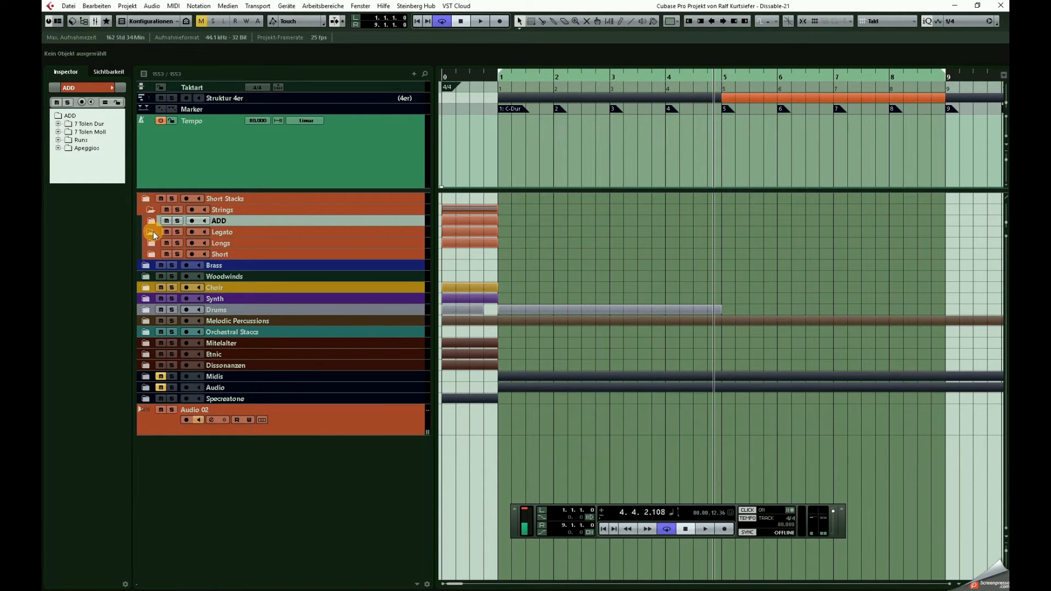
{"action": "left_click", "coordinate": [153, 232]}
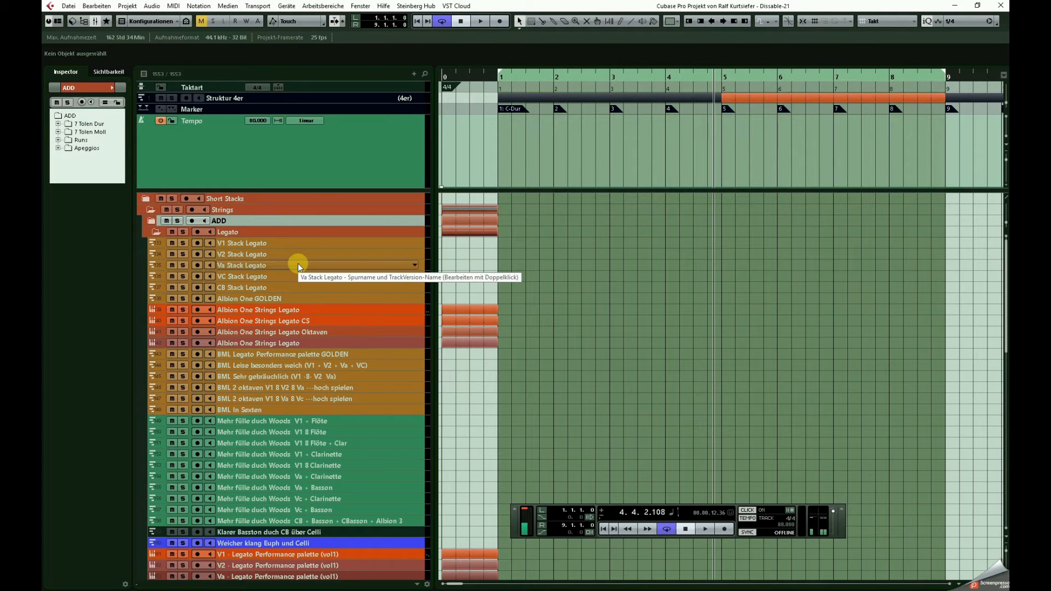
- Inspect the V1 Stack Legato and Albion One Strings Legato tracks and look through the rest of the Legato folder
{"action": "left_click", "coordinate": [273, 247]}
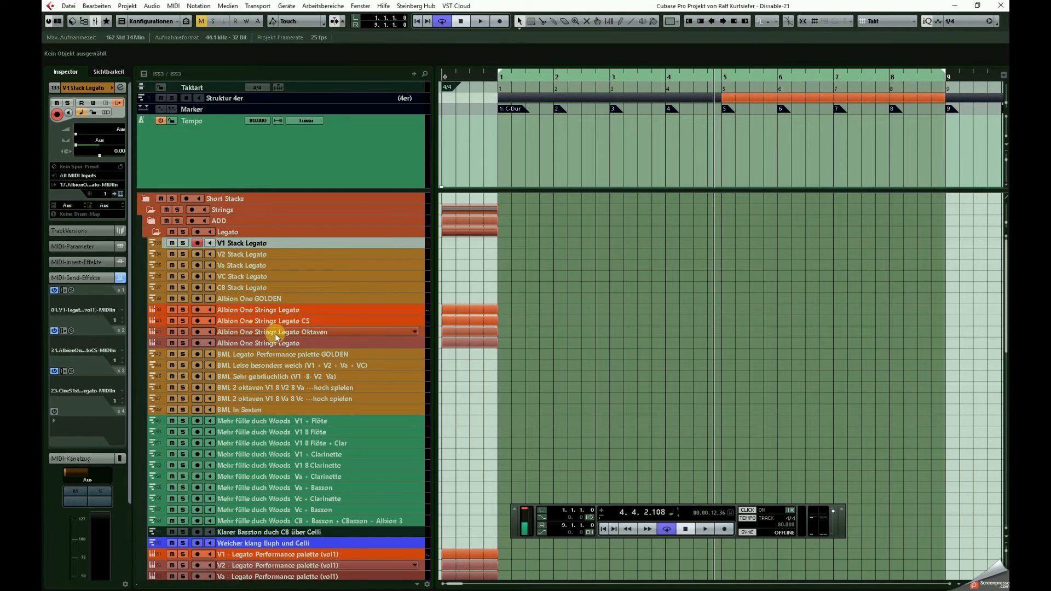
{"action": "left_click", "coordinate": [281, 310]}
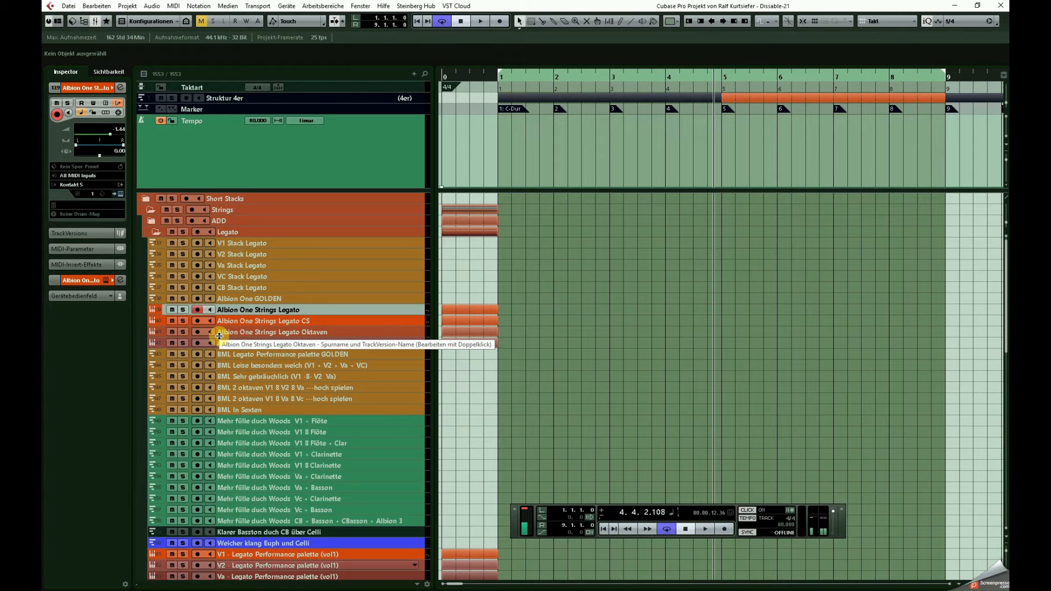
{"action": "scroll", "coordinate": [219, 336], "scroll_direction": "down", "scroll_amount": 3}
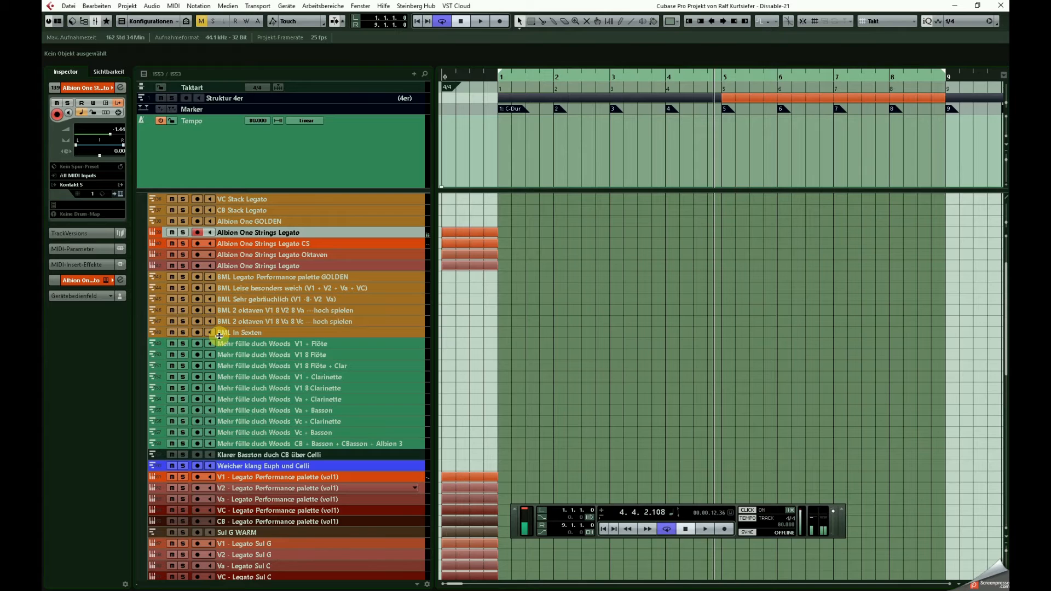
{"action": "left_click", "coordinate": [308, 243]}
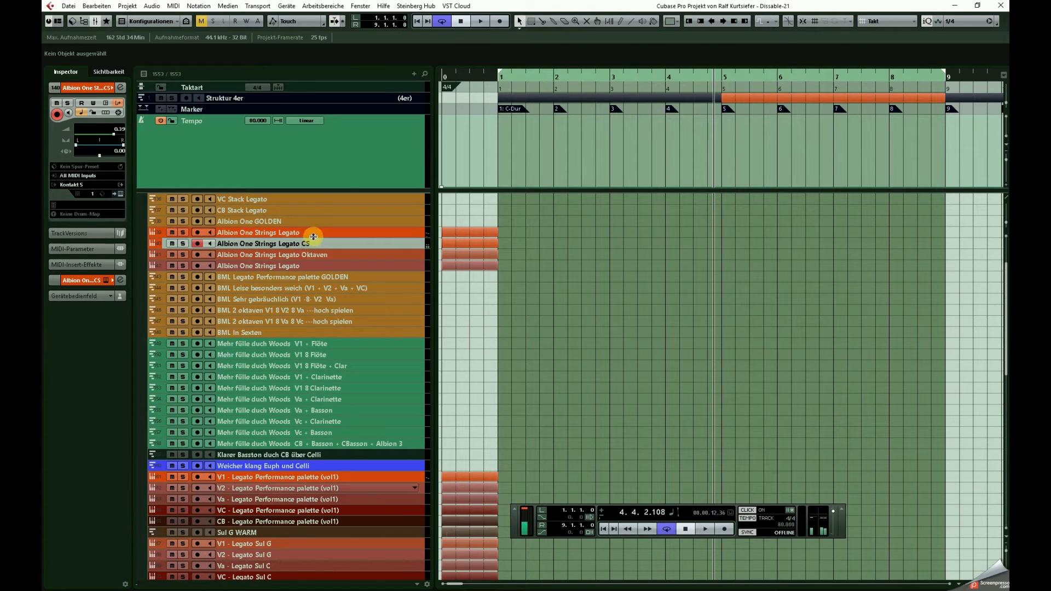
{"action": "left_click", "coordinate": [314, 252]}
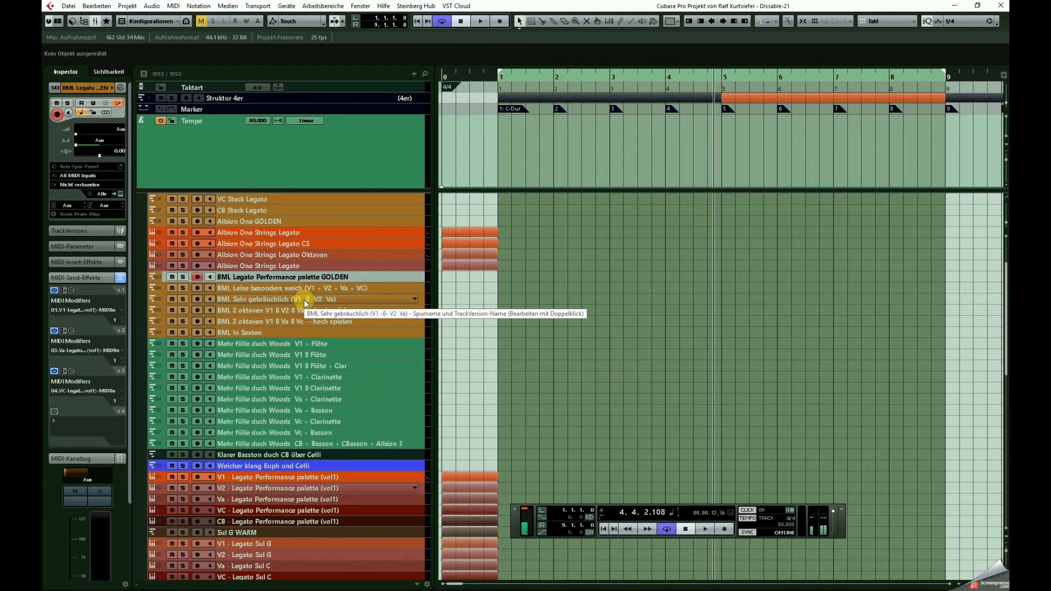
{"action": "scroll", "coordinate": [107, 432], "scroll_direction": "down", "scroll_amount": 3}
{"action": "scroll", "coordinate": [232, 418], "scroll_direction": "down", "scroll_amount": 10}
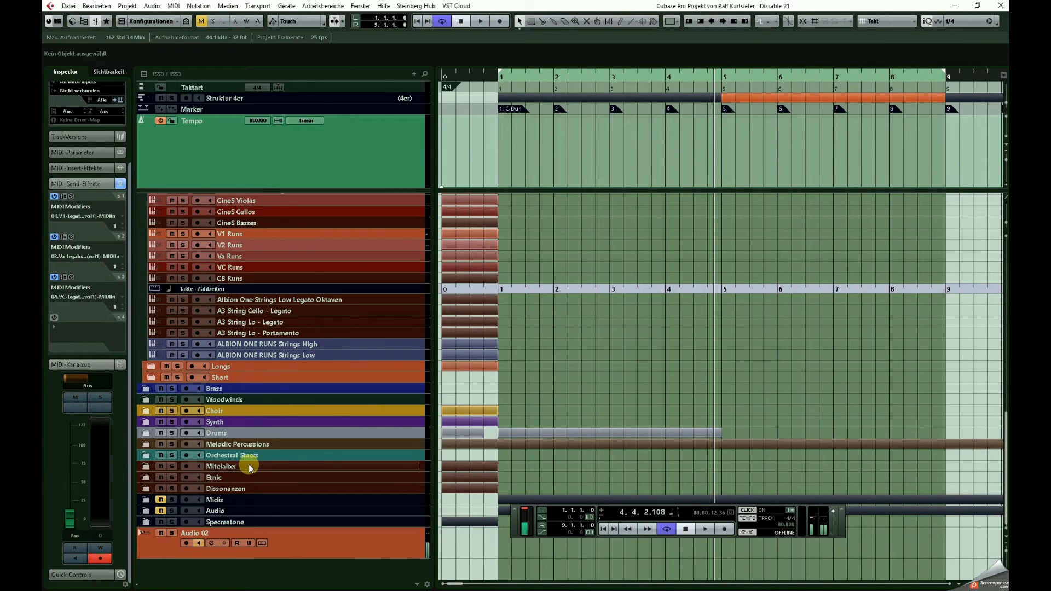
{"action": "scroll", "coordinate": [249, 464], "scroll_direction": "up", "scroll_amount": 10}
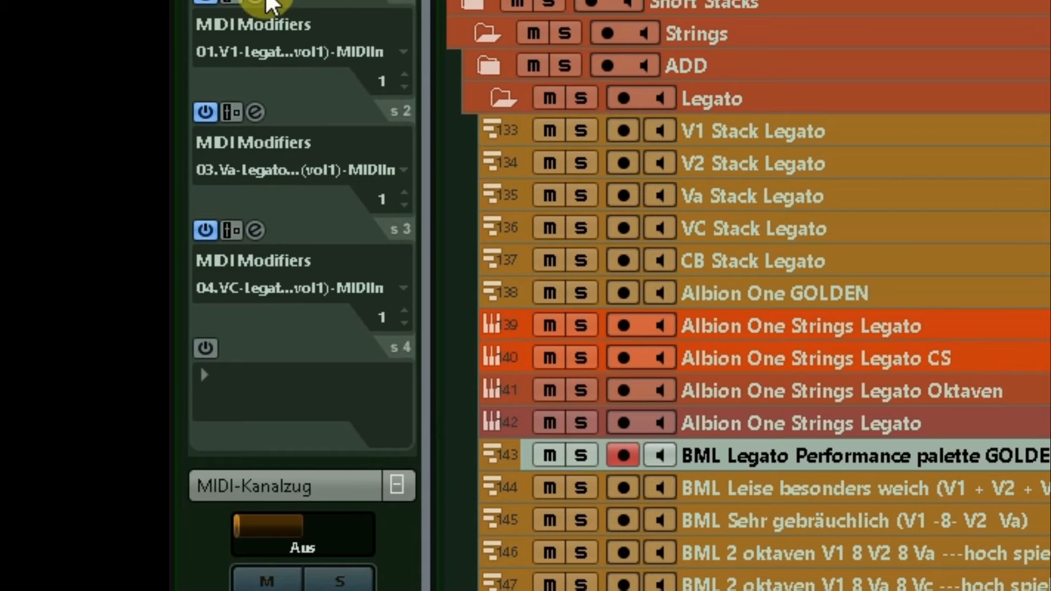
- Examine the MIDI Modifiers note filters of sends 1 and 2 on BML Legato Performance palette GOLDEN, and select the BML Leise besonders weich track
{"action": "left_click", "coordinate": [255, 2]}
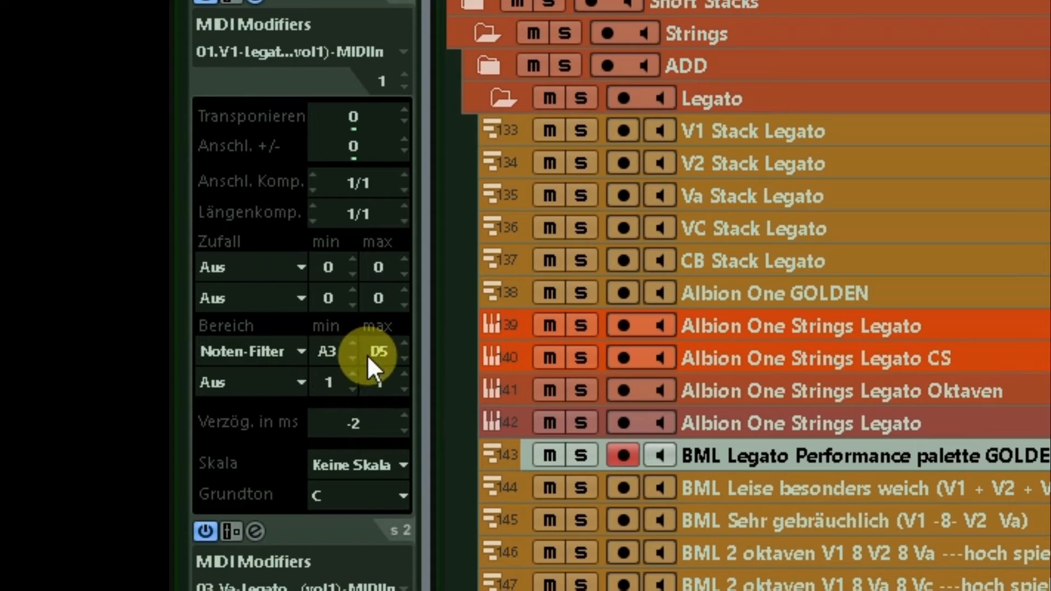
{"action": "left_click", "coordinate": [254, 2]}
{"action": "left_click", "coordinate": [254, 119]}
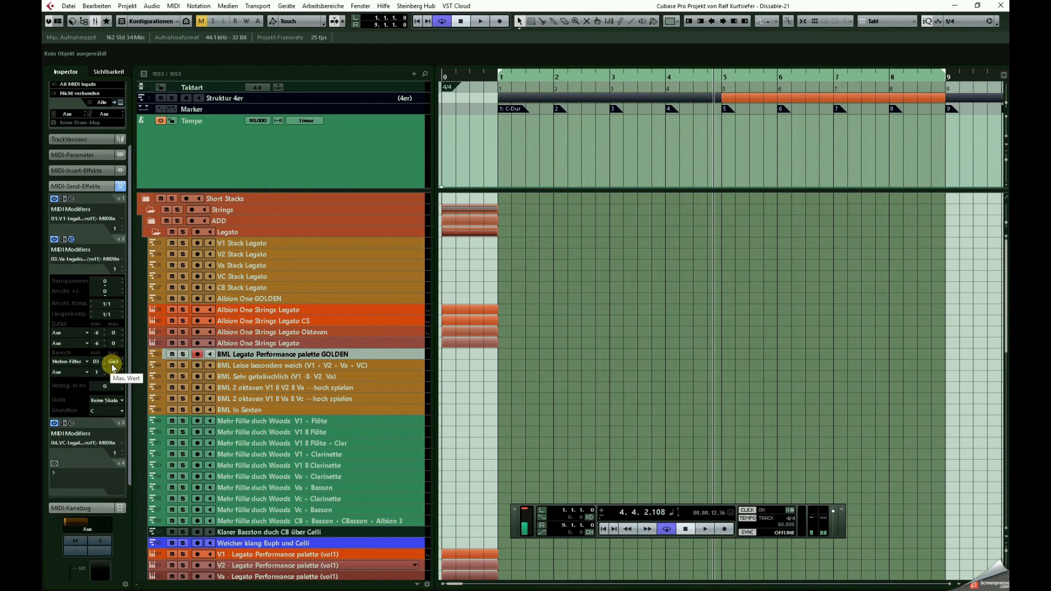
{"action": "left_click", "coordinate": [72, 242]}
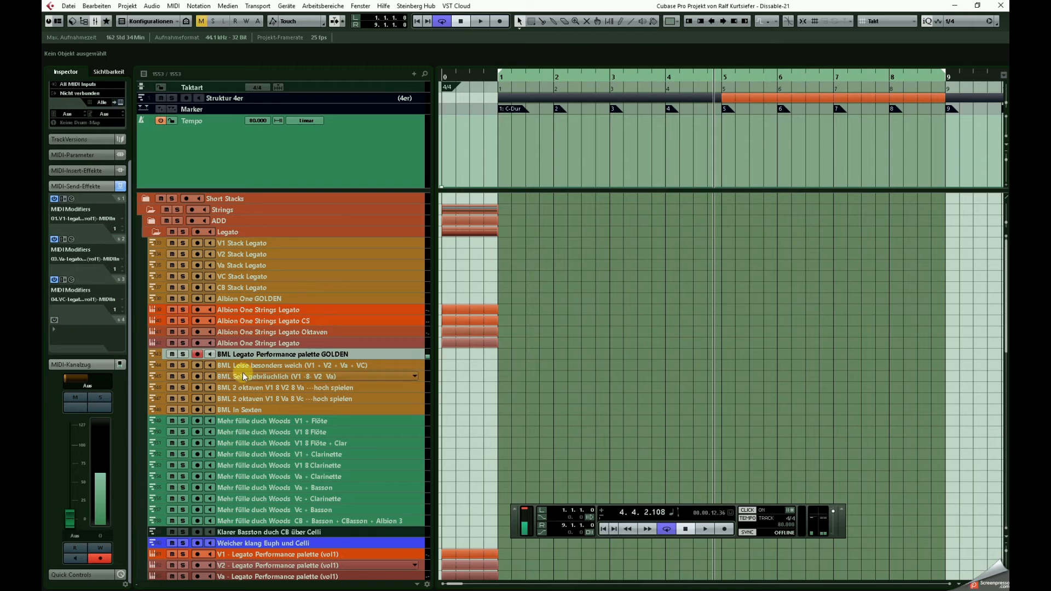
{"action": "left_click", "coordinate": [265, 366]}
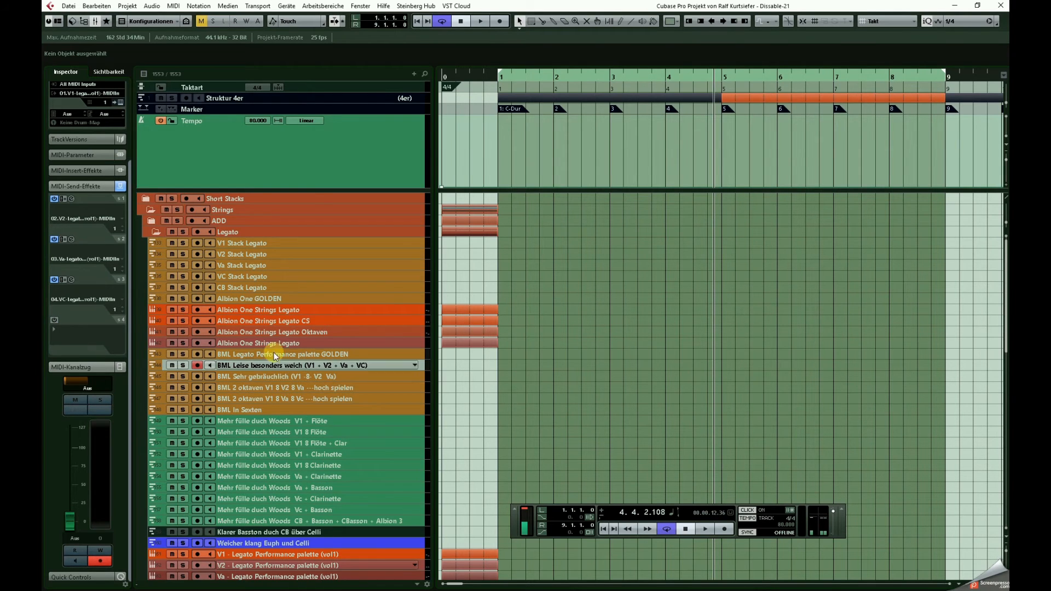
- Examine the MIDI Modifiers transposition of send 1 on the BML Sehr gebräuchlich track
{"action": "left_click", "coordinate": [291, 375]}
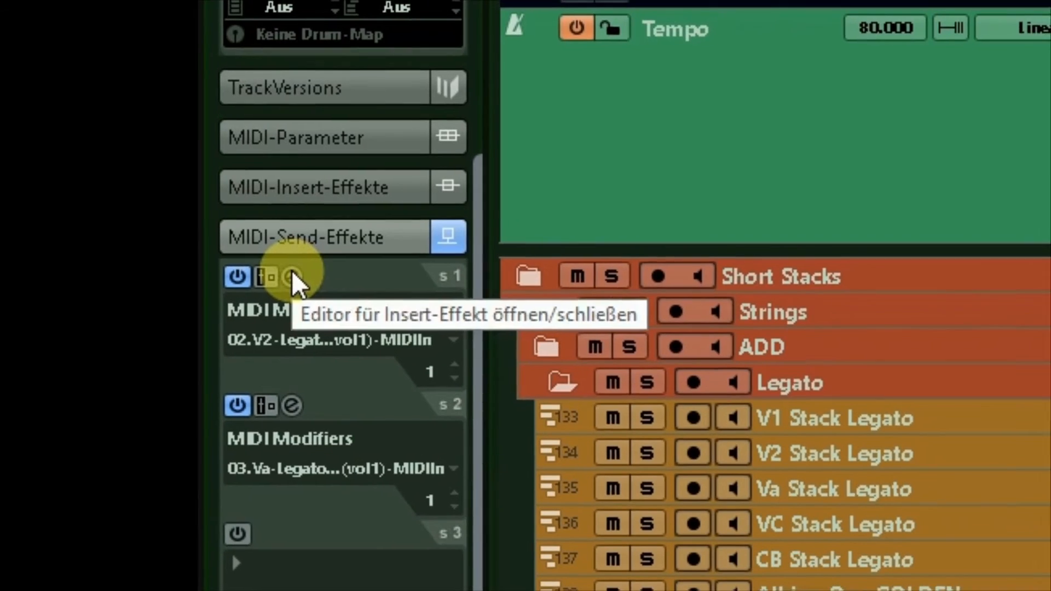
{"action": "left_click", "coordinate": [71, 198]}
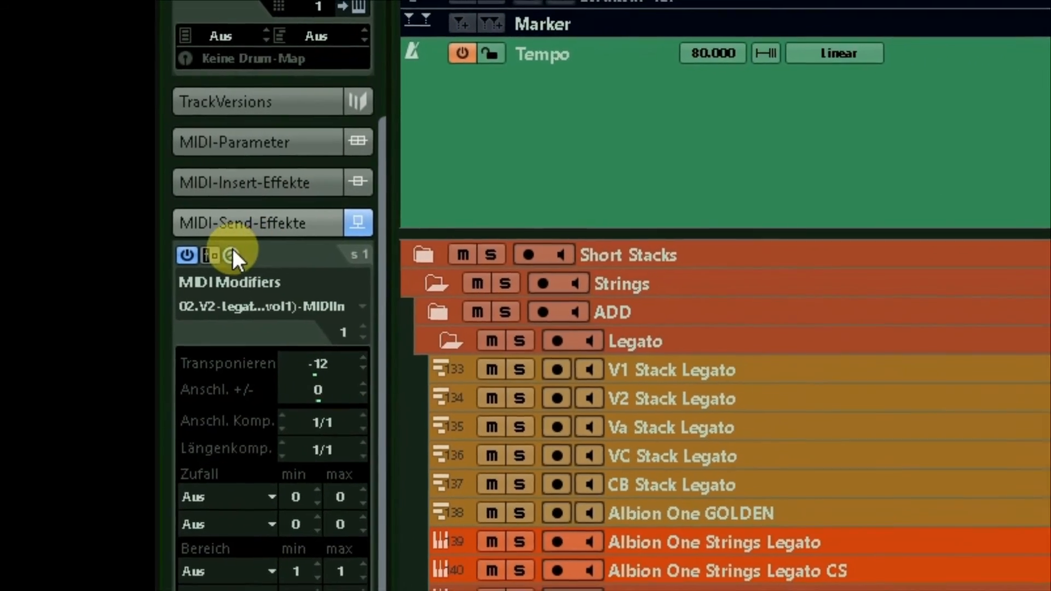
{"action": "left_click", "coordinate": [253, 264]}
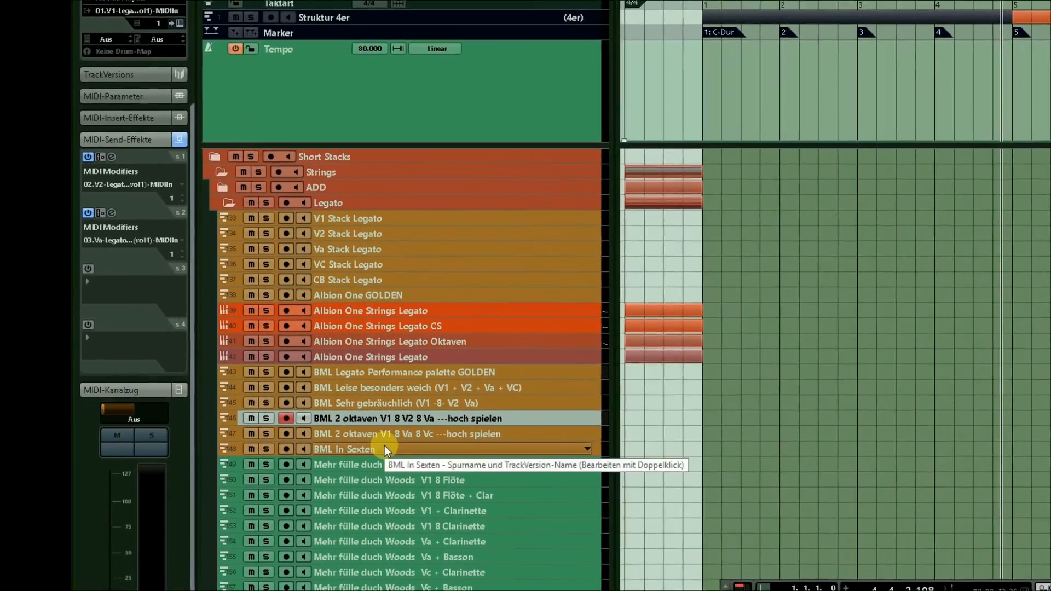
- Select the BML In Sexten track and check the transposition in the MIDI Modifiers of its send 1
{"action": "left_click", "coordinate": [361, 442]}
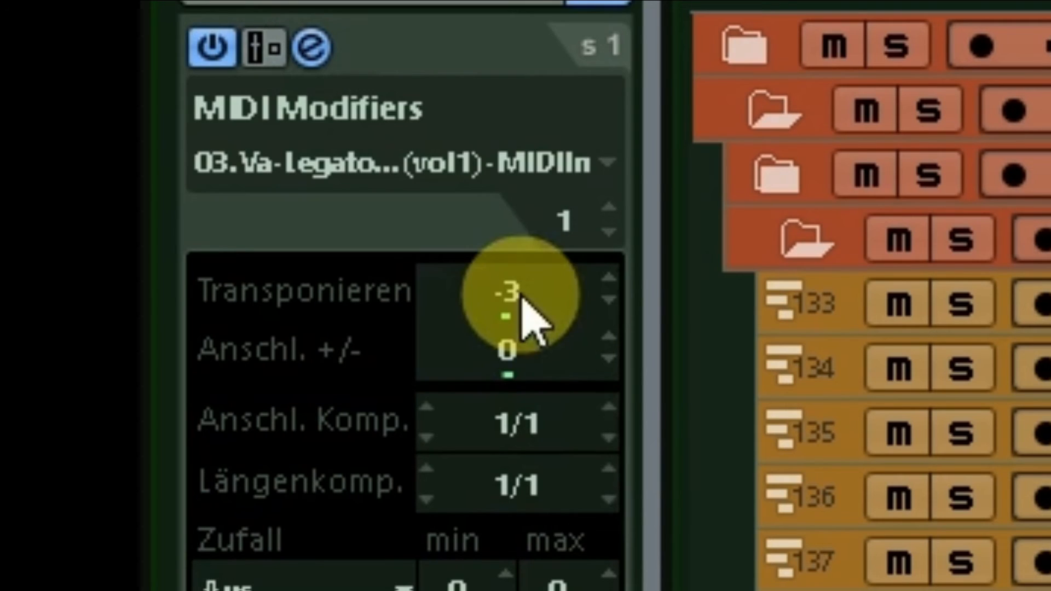
{"action": "left_click", "coordinate": [312, 47]}
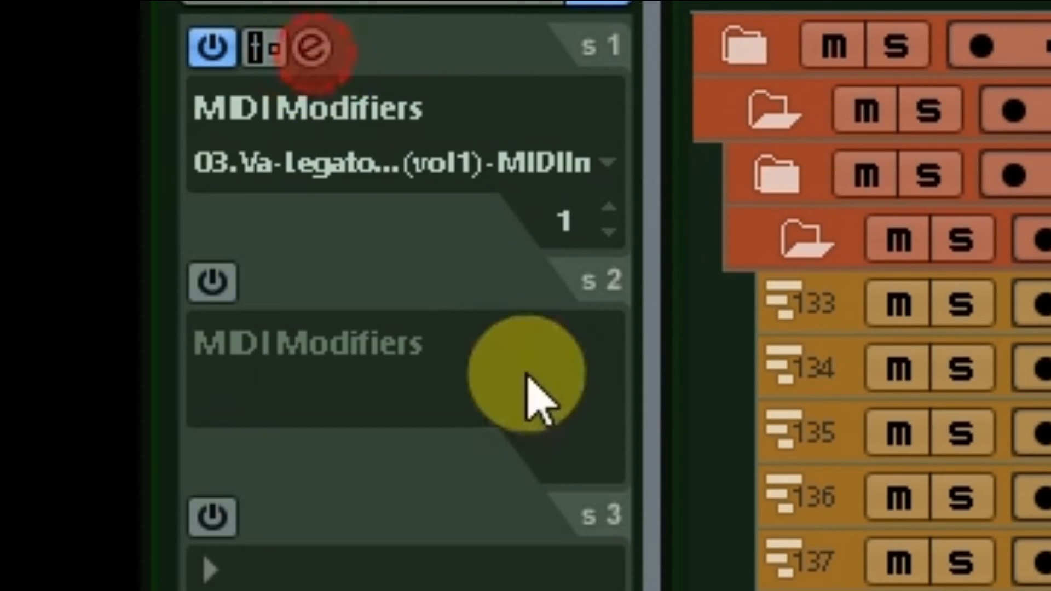
- Inspect the Mehr fülle duch Woods tracks, from V1 + Flöte through to CB + Basson + CBasson + Albion
{"action": "scroll", "coordinate": [870, 302], "scroll_direction": "down", "scroll_amount": 6}
{"action": "scroll", "coordinate": [870, 302], "scroll_direction": "up", "scroll_amount": 3}
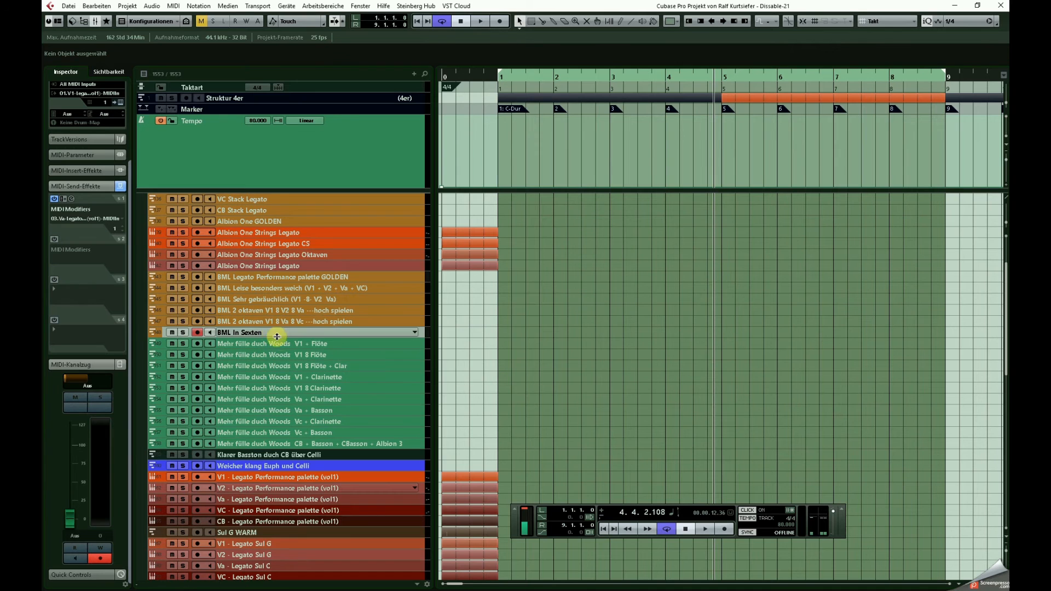
{"action": "left_click", "coordinate": [281, 343]}
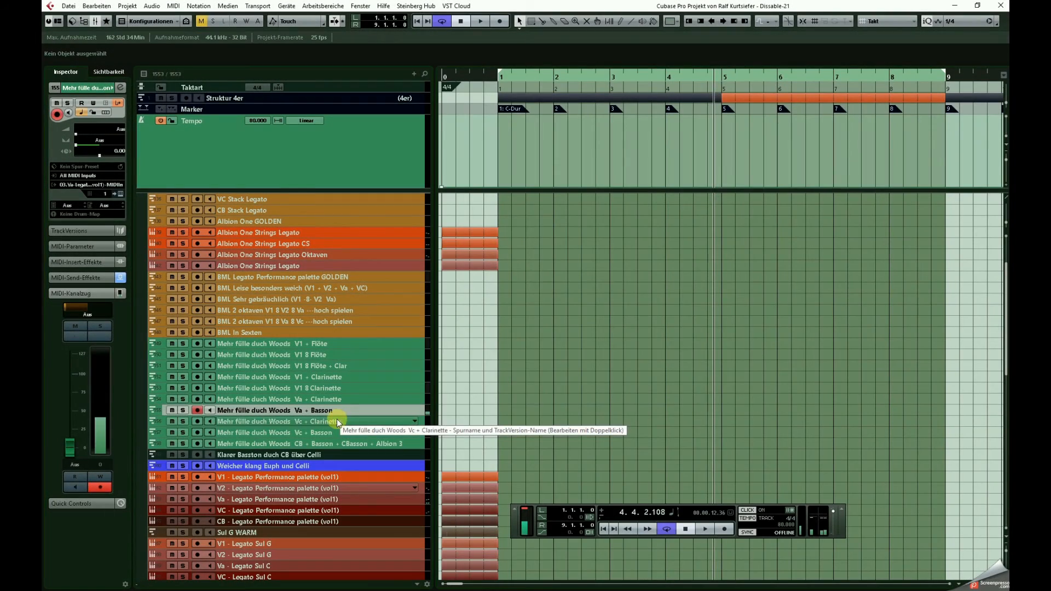
{"action": "left_click", "coordinate": [336, 421]}
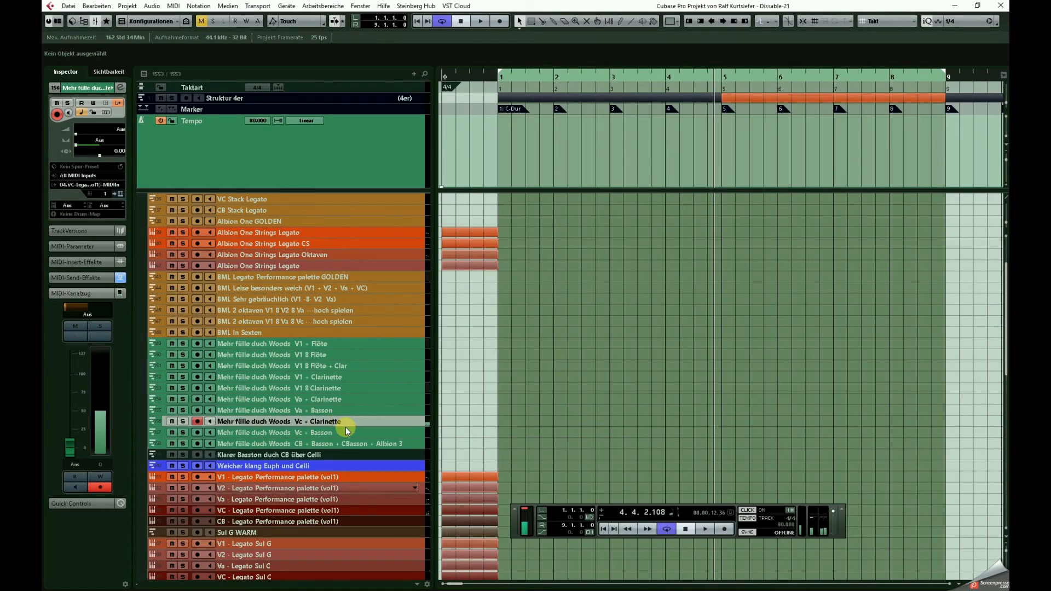
{"action": "left_click", "coordinate": [347, 435]}
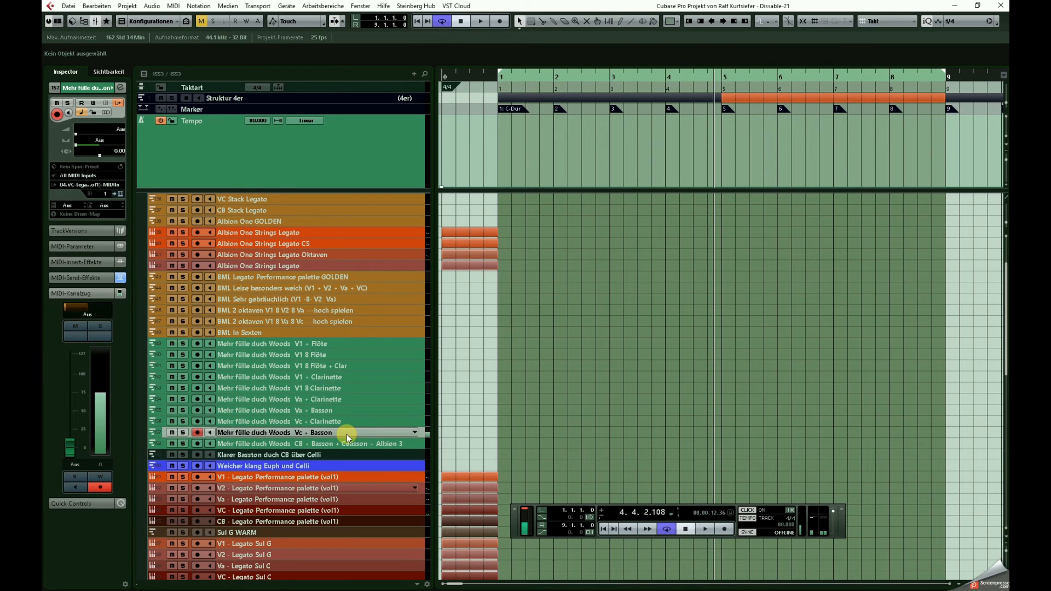
{"action": "left_click", "coordinate": [323, 443]}
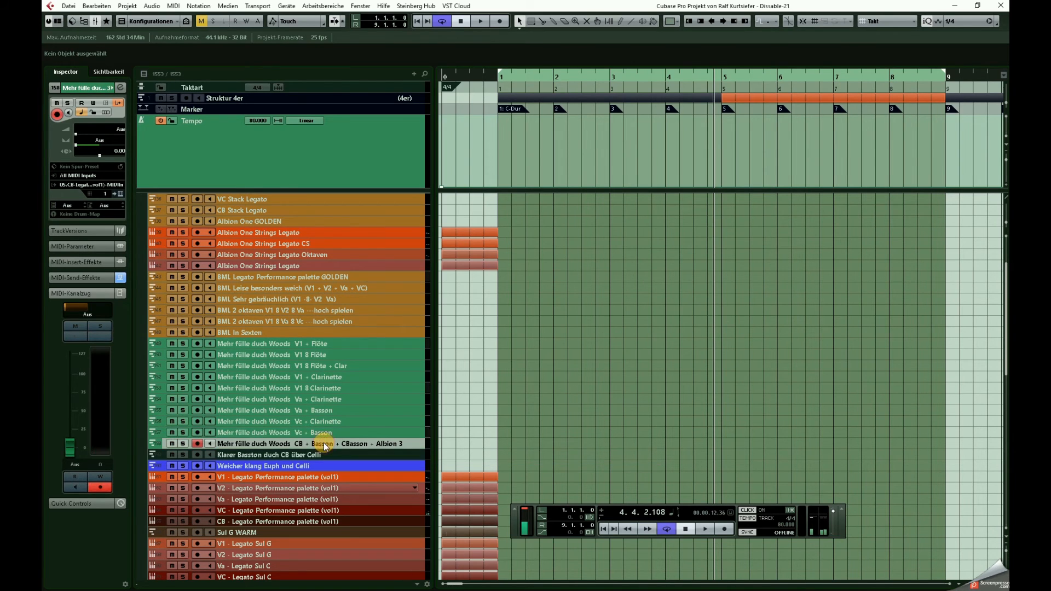
- Inspect the Klarer Basston duch CB über Celli and Weicher klang Euph und Celli tracks
{"action": "left_click", "coordinate": [298, 454]}
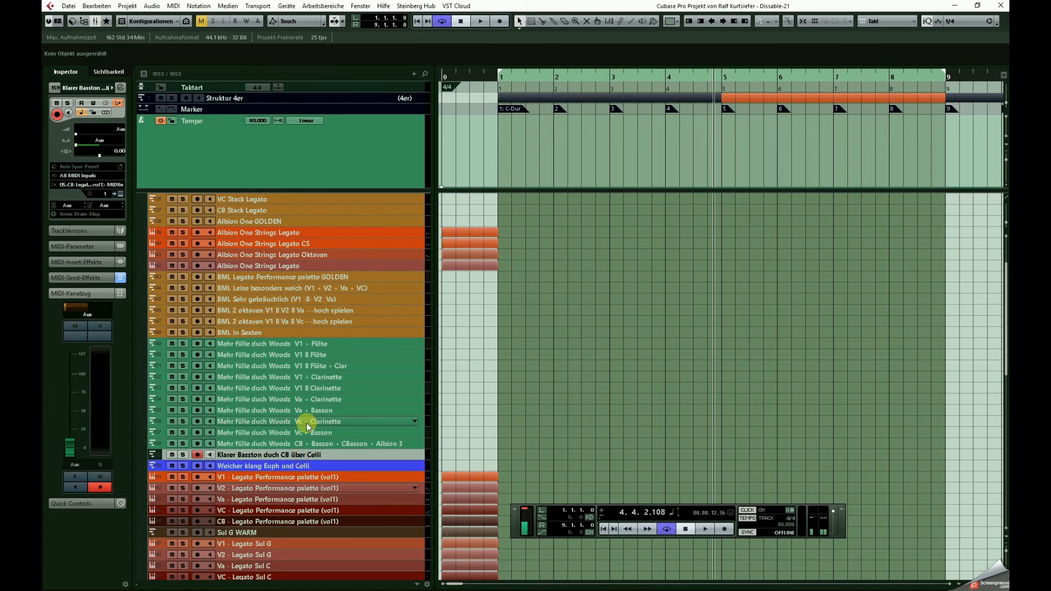
{"action": "scroll", "coordinate": [306, 423], "scroll_direction": "down", "scroll_amount": 3}
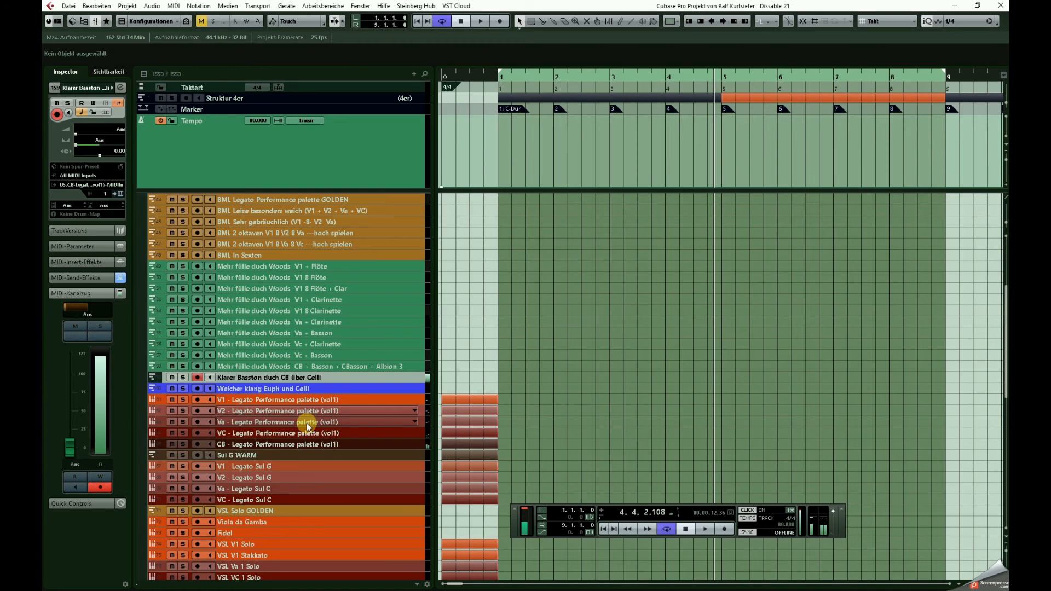
{"action": "left_click", "coordinate": [298, 389]}
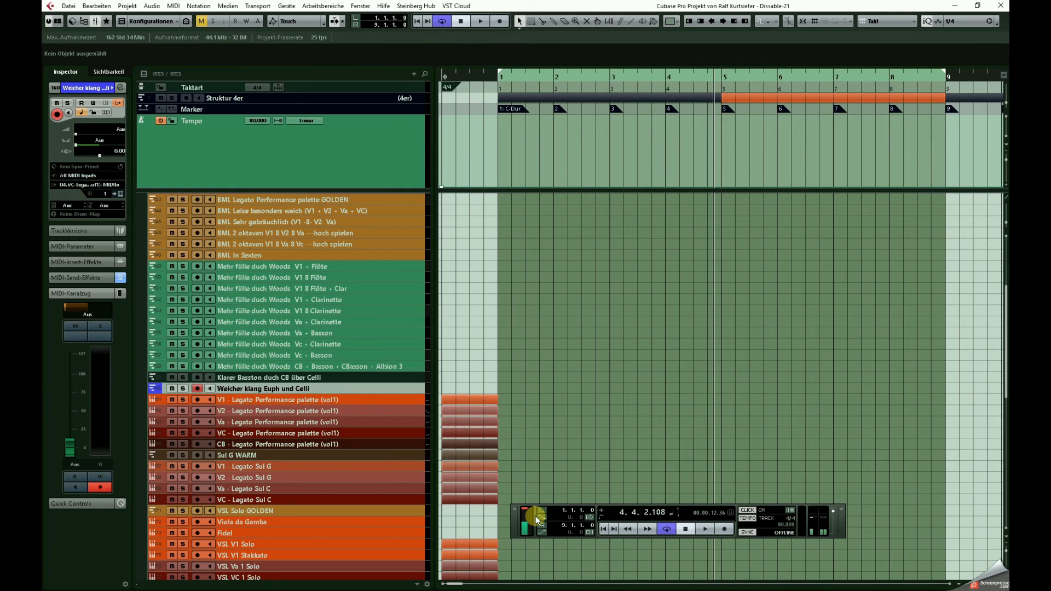
- Inspect the V1 Legato Performance palette and V1 Legato Sul G tracks and look through the rest of the Legato folder
{"action": "scroll", "coordinate": [300, 348], "scroll_direction": "down", "scroll_amount": 5}
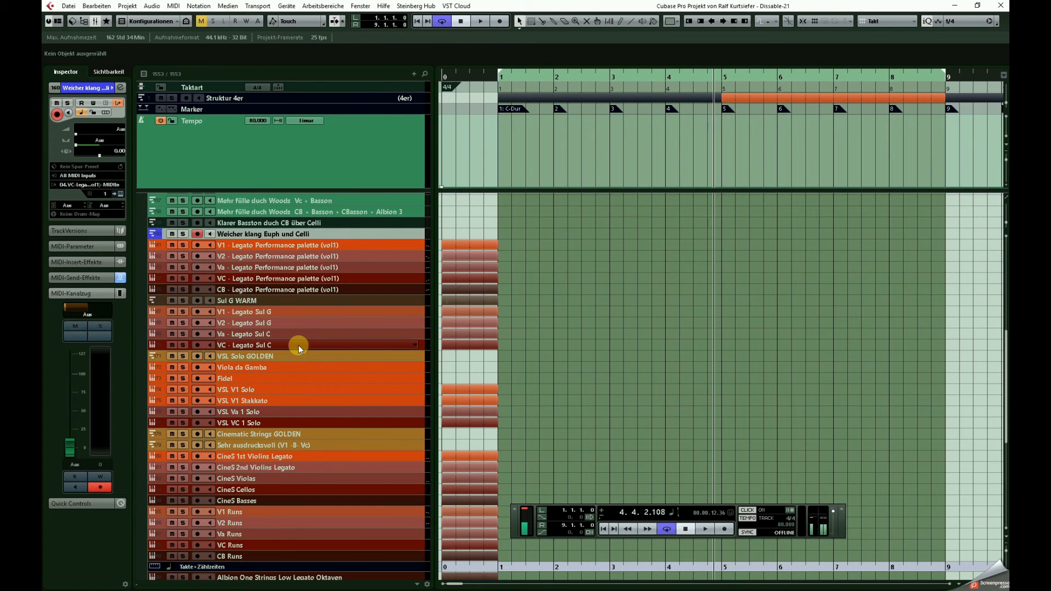
{"action": "left_click", "coordinate": [306, 244]}
{"action": "left_click", "coordinate": [295, 310]}
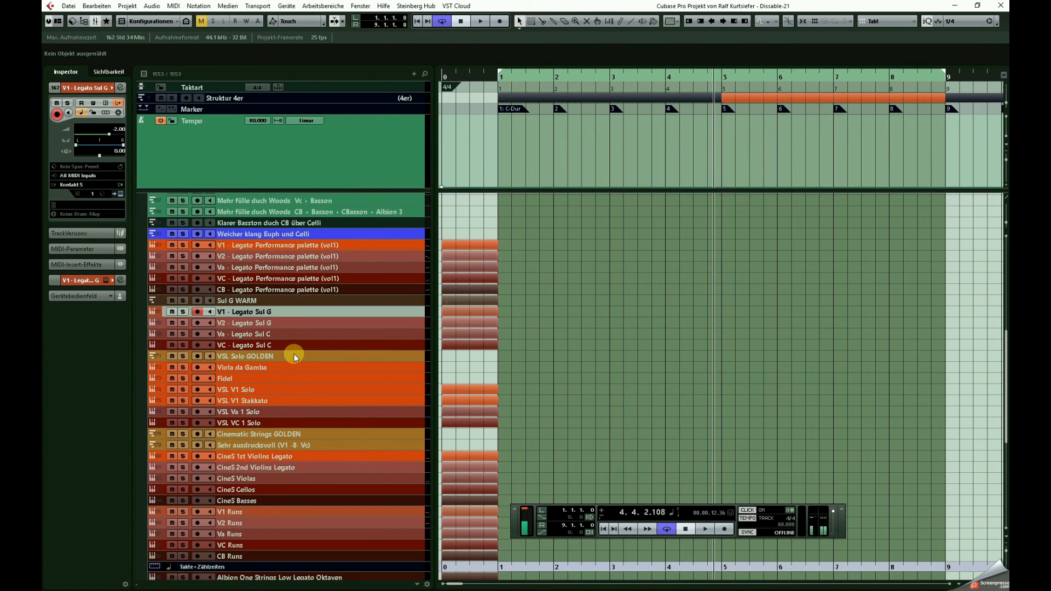
{"action": "scroll", "coordinate": [294, 355], "scroll_direction": "down", "scroll_amount": 5}
{"action": "scroll", "coordinate": [294, 357], "scroll_direction": "down", "scroll_amount": 2}
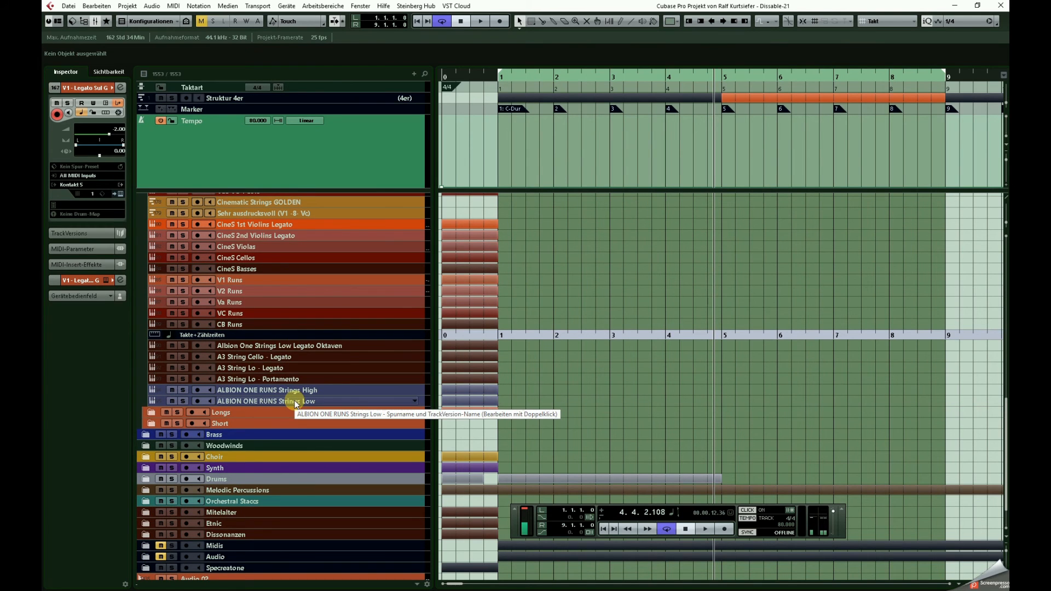
{"action": "scroll", "coordinate": [294, 400], "scroll_direction": "up", "scroll_amount": 10}
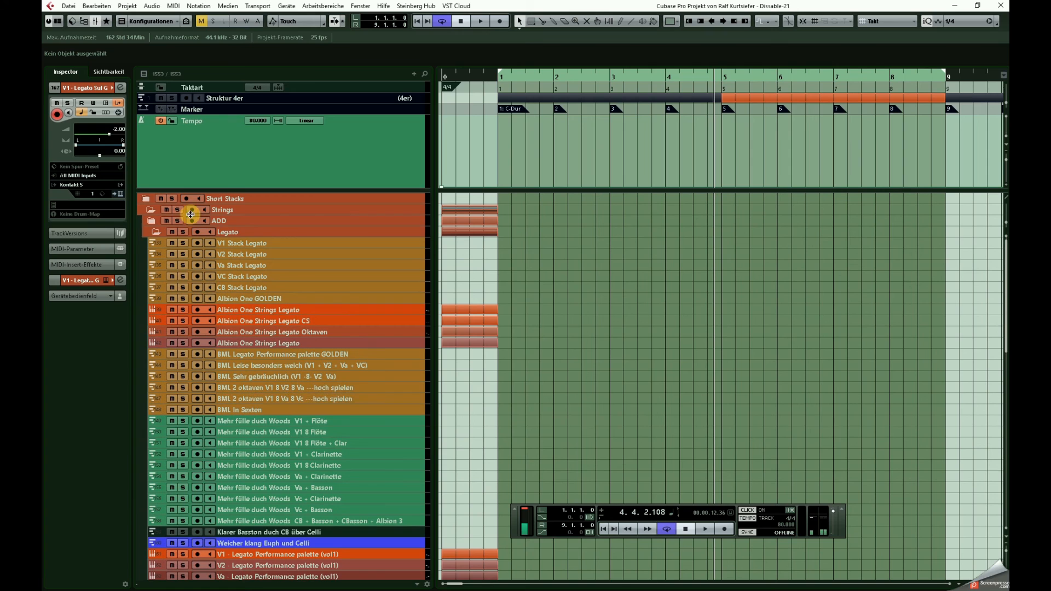
- Collapse the Legato folder, expand the Longs folder and select the Albion 2 Flautando Multi track
{"action": "left_click", "coordinate": [154, 232]}
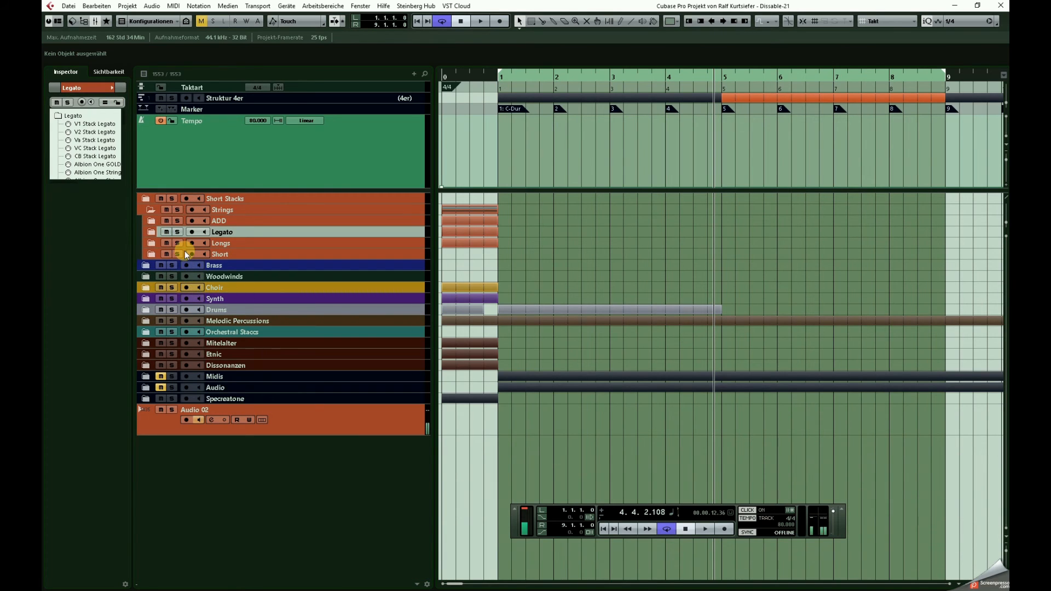
{"action": "left_click", "coordinate": [152, 244]}
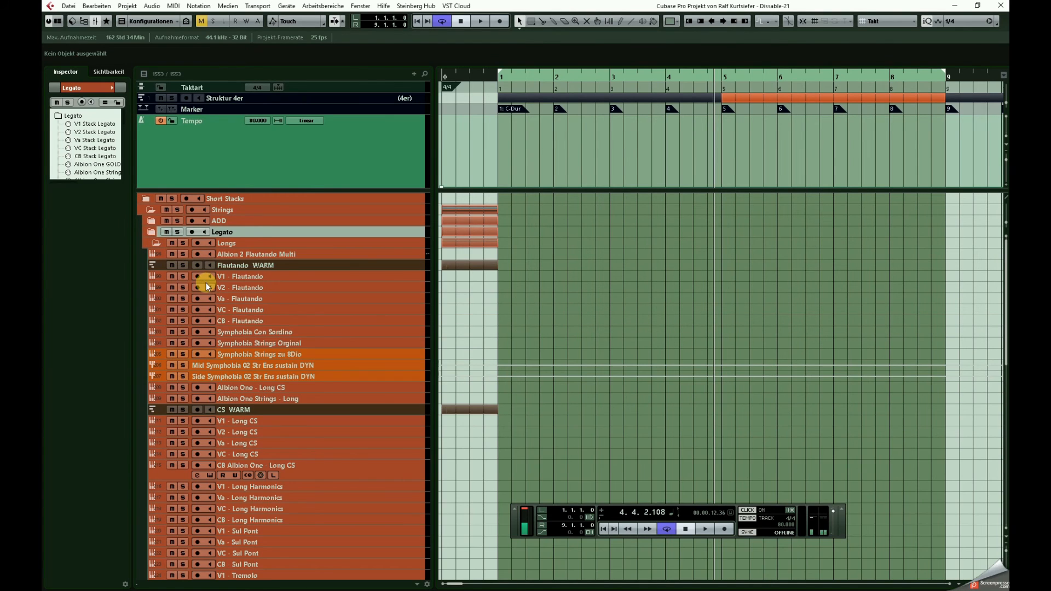
{"action": "left_click", "coordinate": [279, 256]}
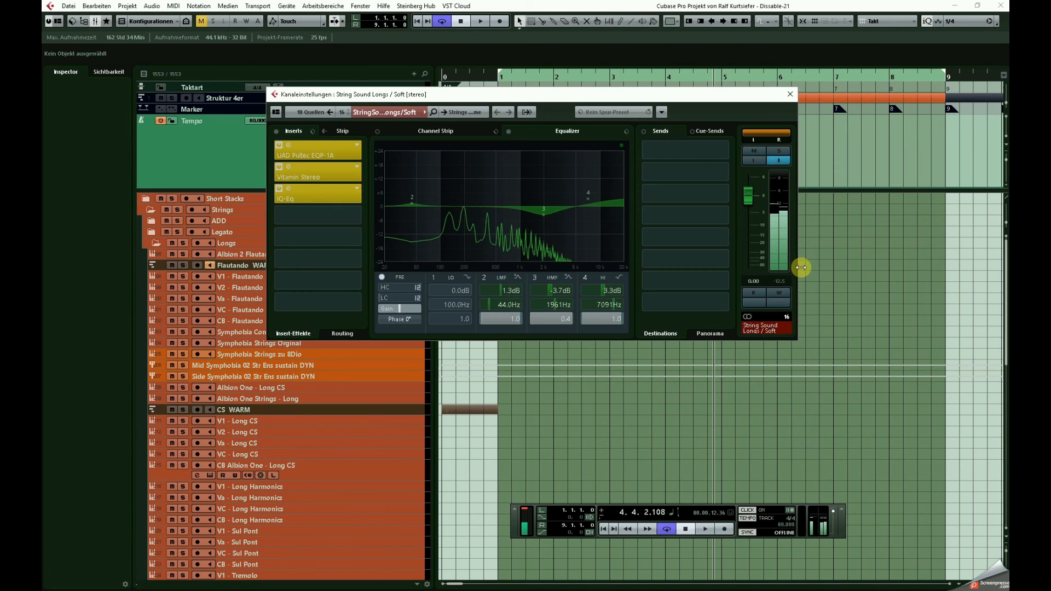
- Examine the UAD Pultec EQP-1A, Vitamin Stereo and IQ-Eq inserts of String Sound Longs / Soft, closing all plug-in and channel windows
{"action": "left_click", "coordinate": [341, 156]}
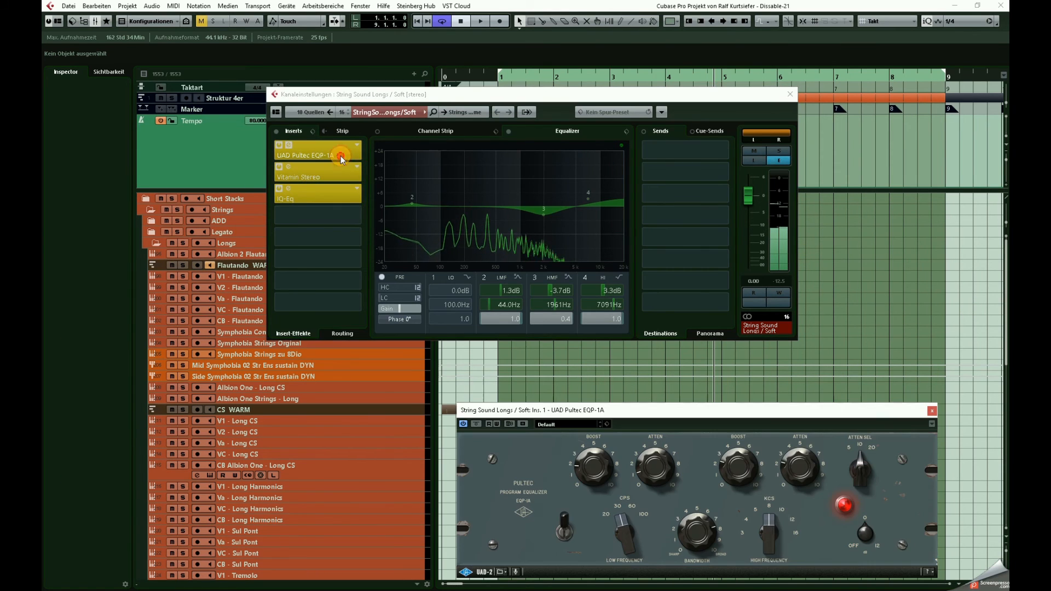
{"action": "left_click", "coordinate": [331, 182]}
{"action": "left_click", "coordinate": [324, 193]}
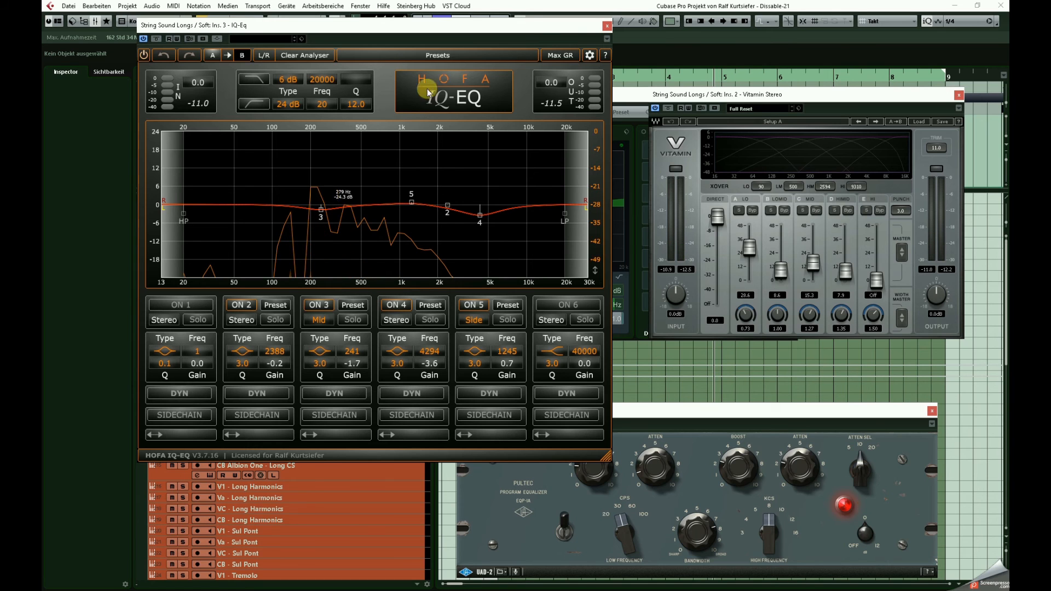
{"action": "left_click", "coordinate": [606, 26]}
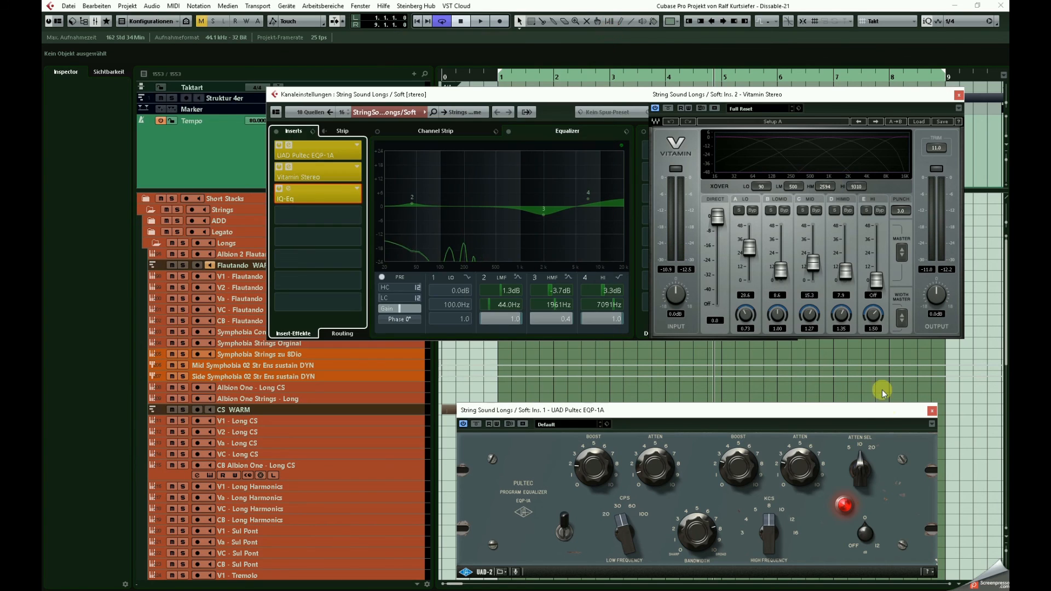
{"action": "left_click", "coordinate": [931, 411]}
{"action": "left_click", "coordinate": [958, 100]}
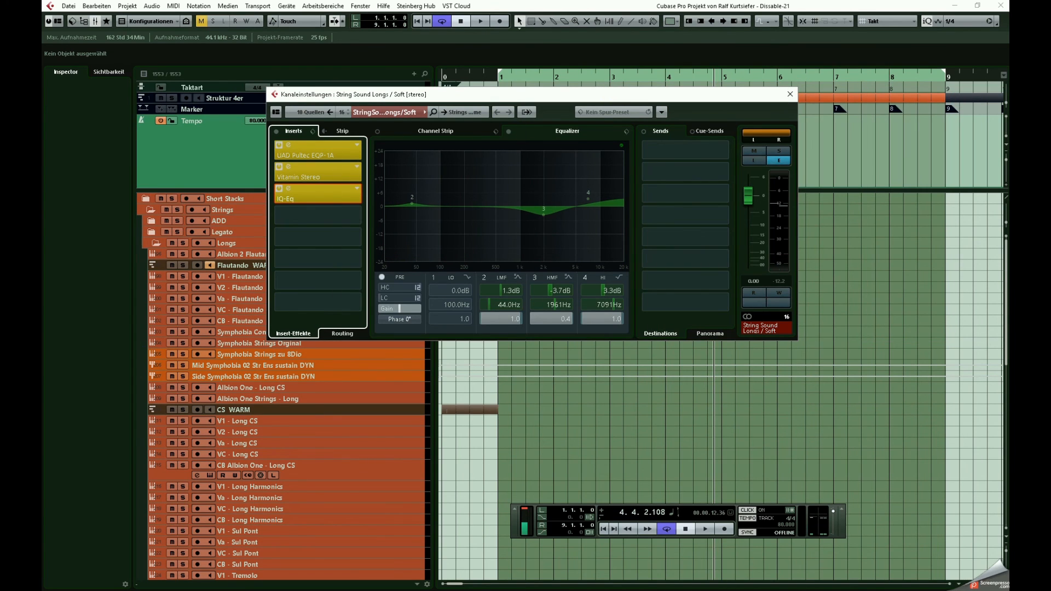
{"action": "left_click", "coordinate": [790, 95]}
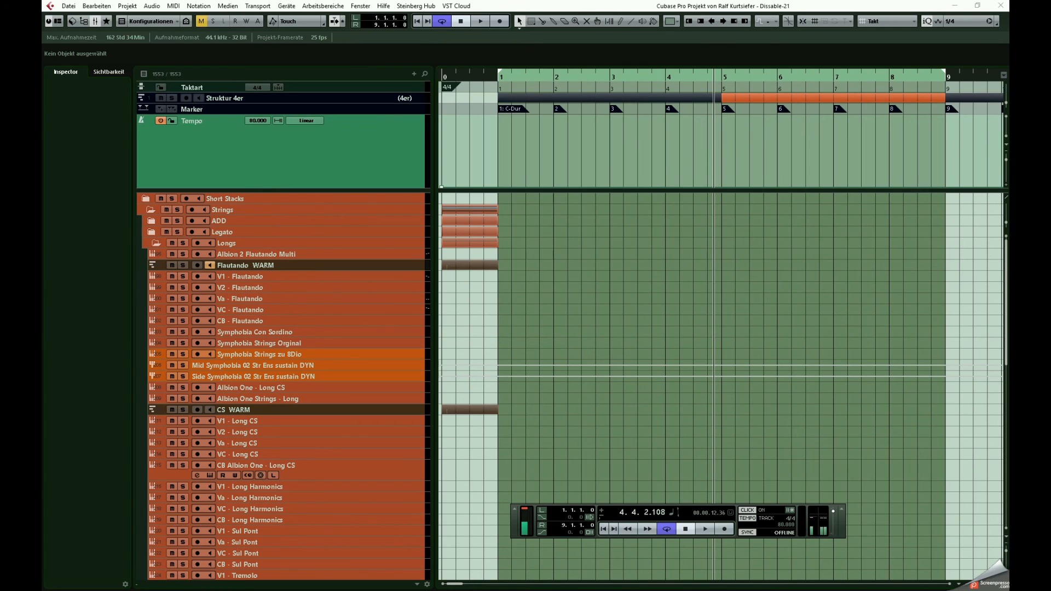
- Examine the MIDI Modifiers note filters of sends 1, 2 and 3 on the Flautando WARM track
{"action": "left_click", "coordinate": [258, 268]}
{"action": "left_click", "coordinate": [82, 277]}
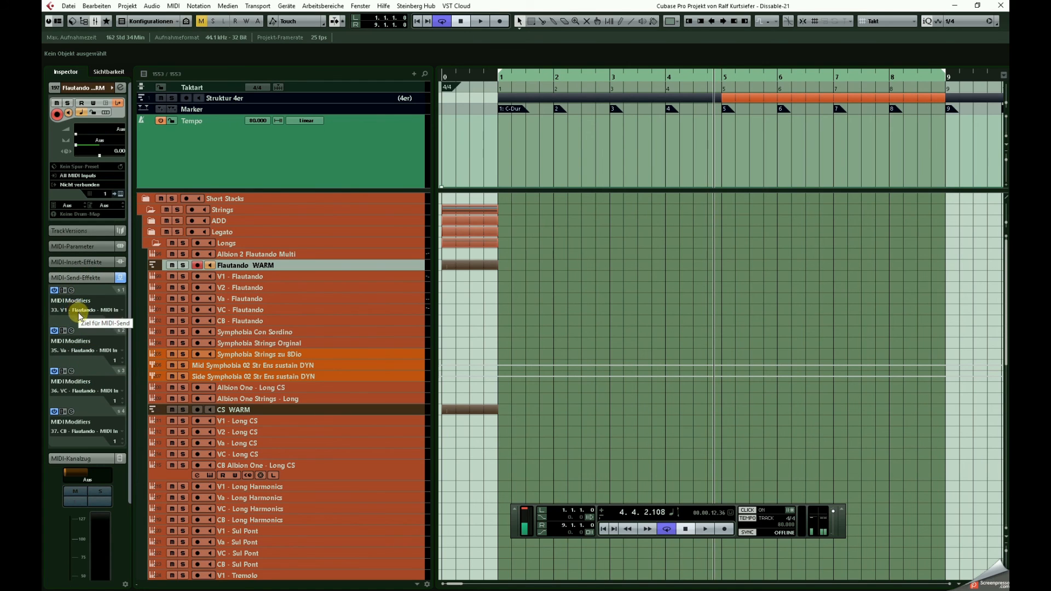
{"action": "left_click", "coordinate": [71, 291]}
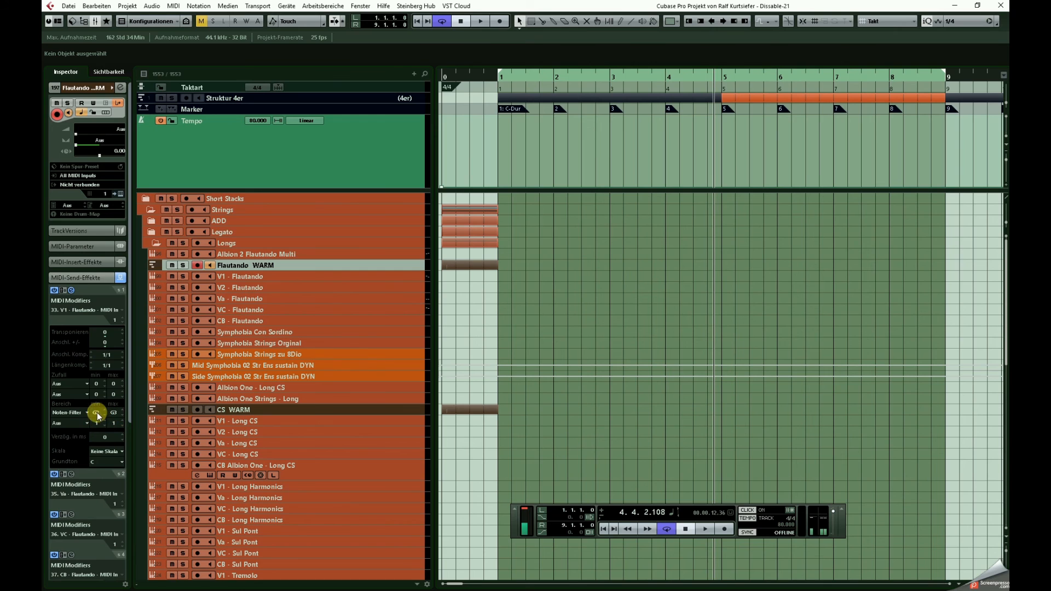
{"action": "left_click", "coordinate": [71, 290]}
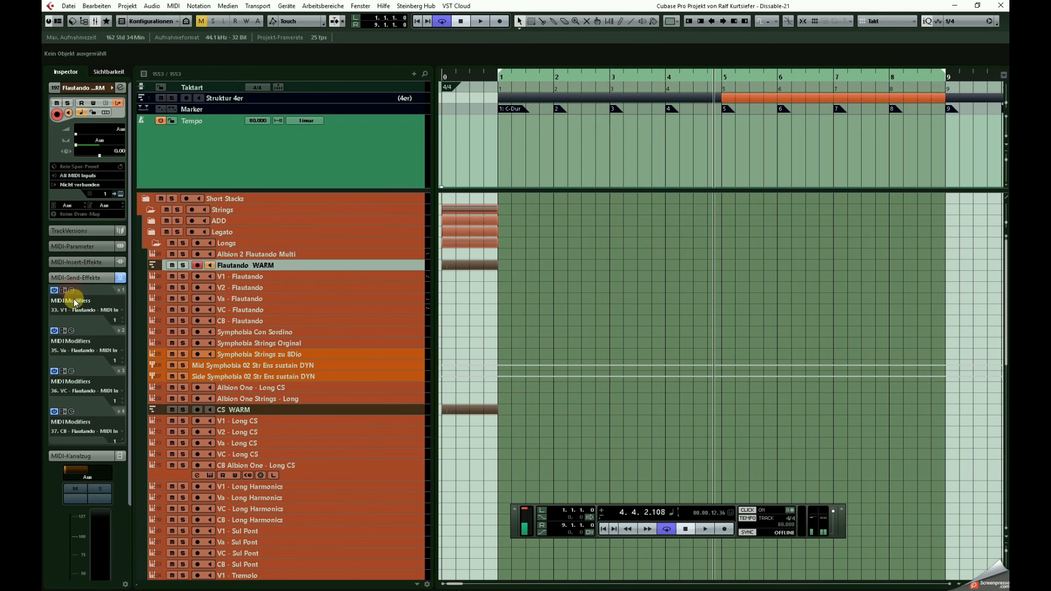
{"action": "left_click", "coordinate": [71, 330]}
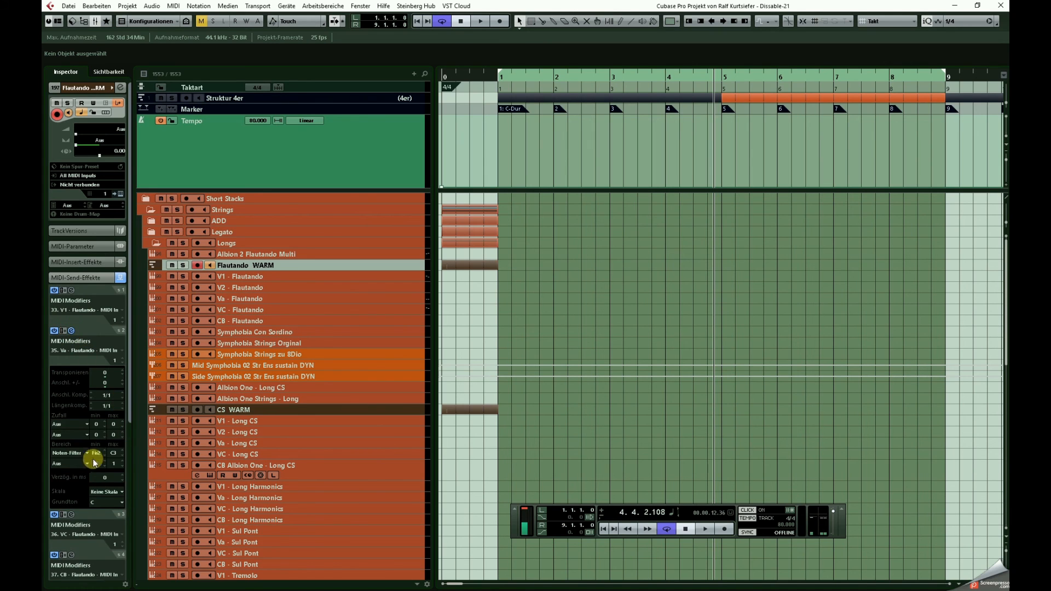
{"action": "left_click", "coordinate": [71, 331]}
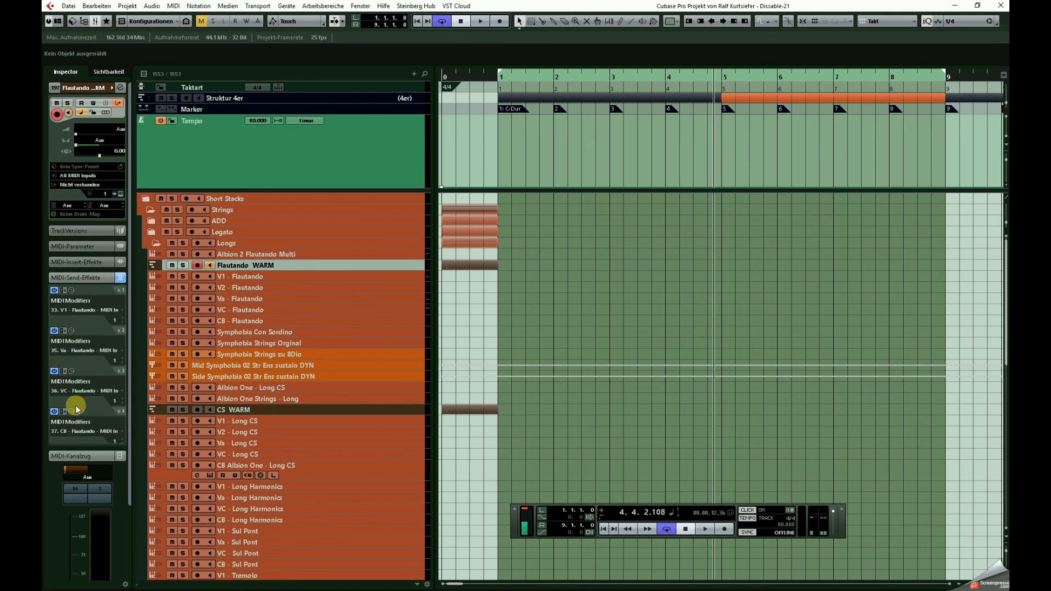
{"action": "left_click", "coordinate": [71, 371]}
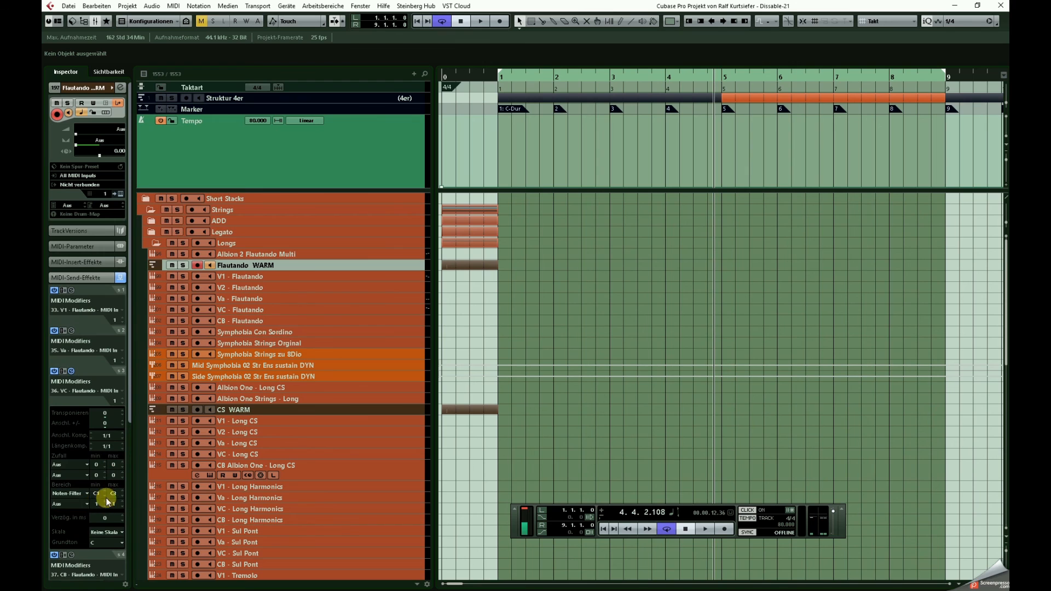
{"action": "left_click", "coordinate": [85, 279]}
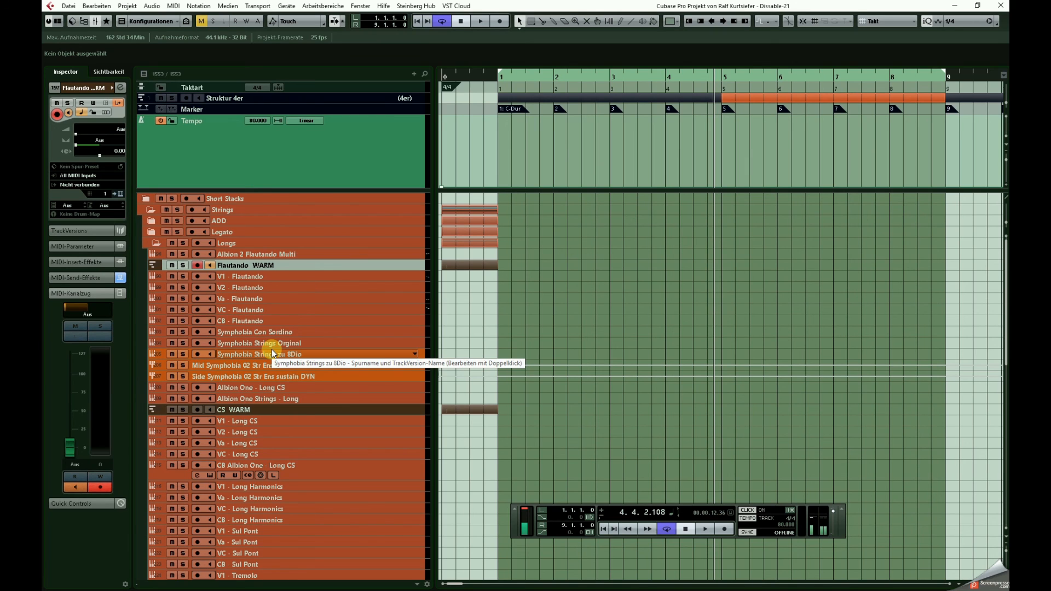
- Inspect the V1, V2, Va and VC Long CS tracks and show the MIDI send routing of CS WARM
{"action": "left_click", "coordinate": [276, 420]}
{"action": "left_click", "coordinate": [279, 432]}
{"action": "left_click", "coordinate": [281, 444]}
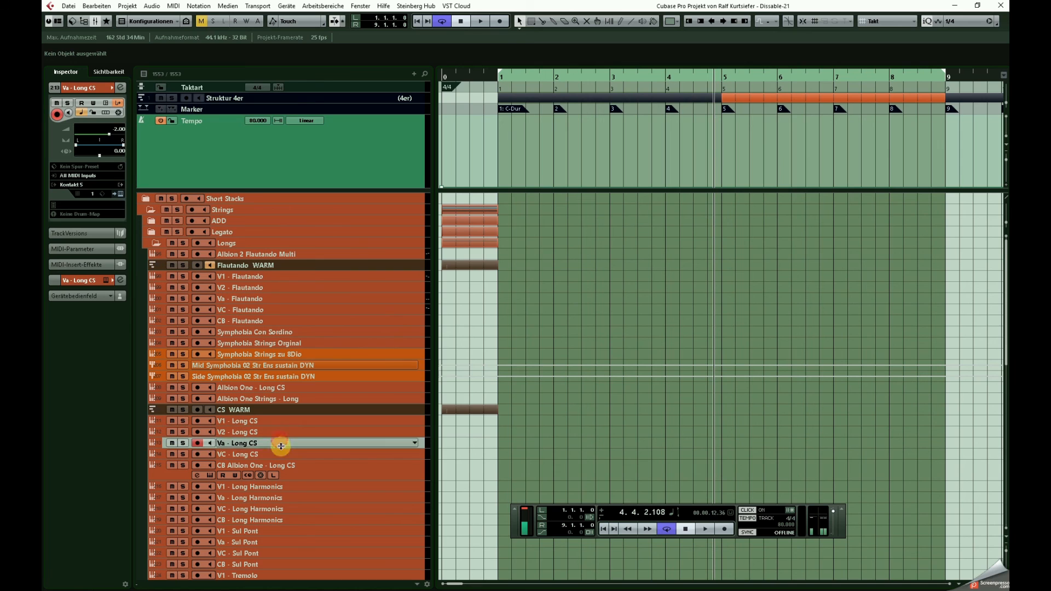
{"action": "left_click", "coordinate": [284, 454]}
{"action": "left_click", "coordinate": [284, 410]}
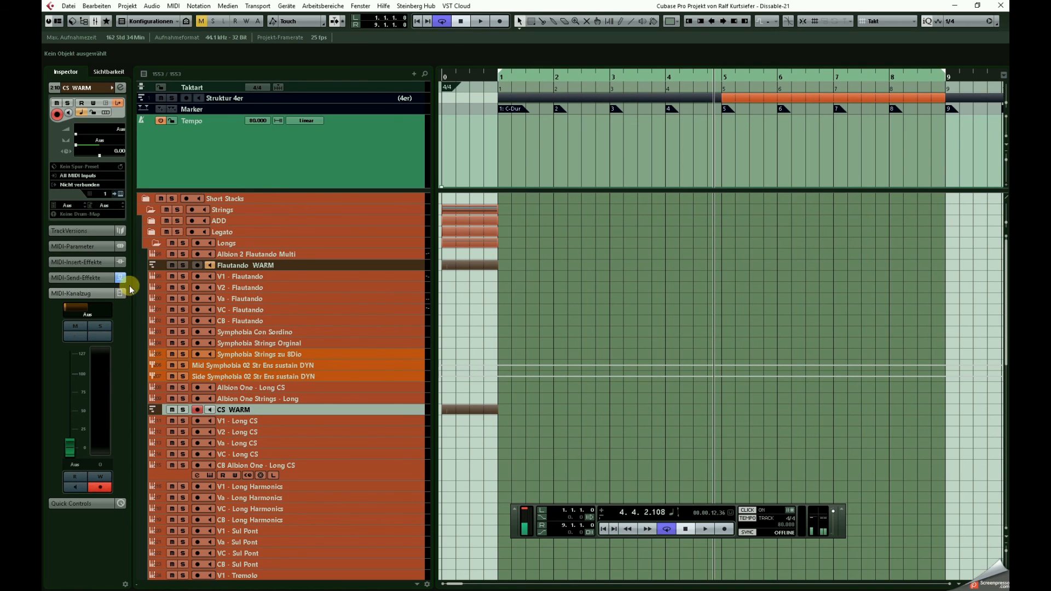
{"action": "left_click", "coordinate": [111, 275]}
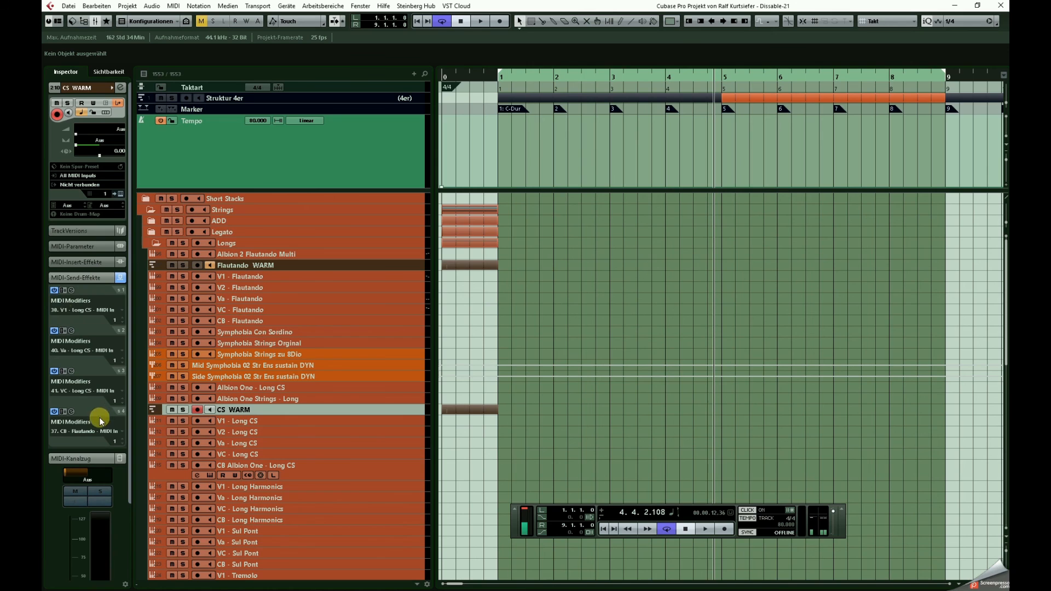
- Examine the MIDI Modifiers note filter of send 1 on CS WARM and look through the remaining long string articulation tracks
{"action": "left_click", "coordinate": [71, 291]}
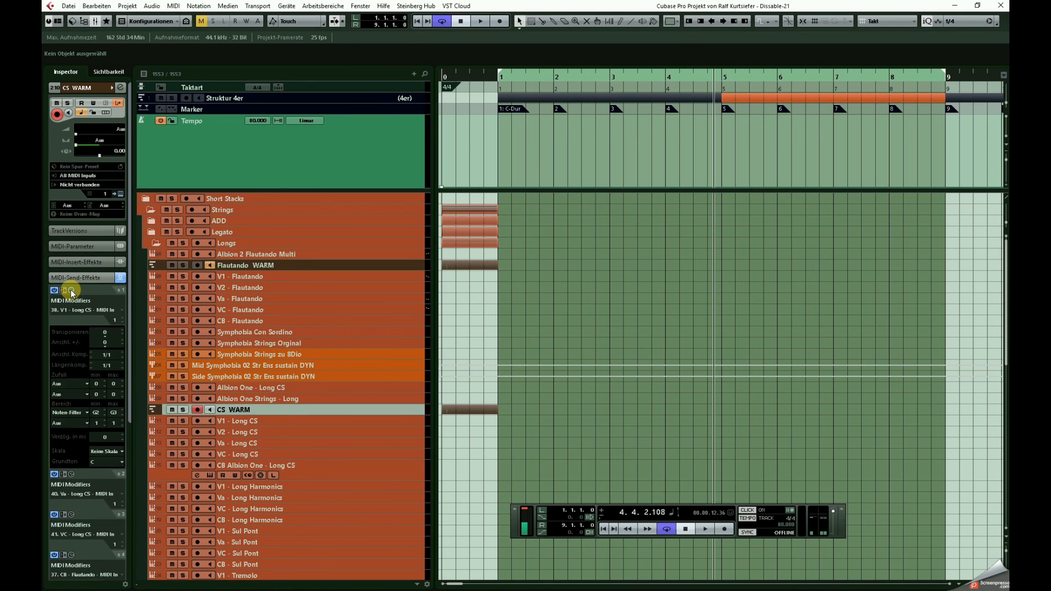
{"action": "left_click", "coordinate": [72, 290]}
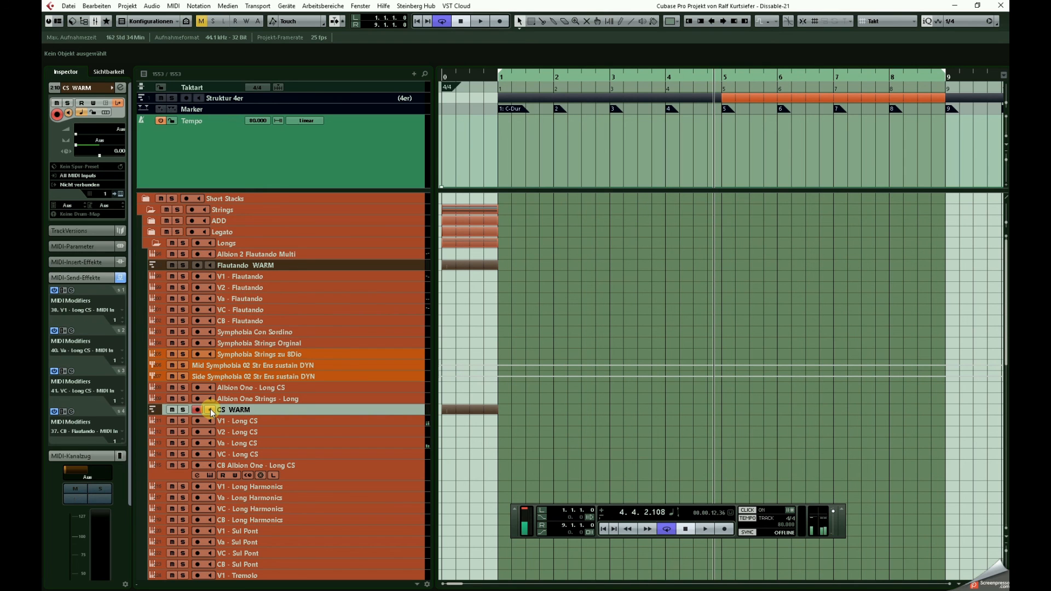
{"action": "scroll", "coordinate": [253, 498], "scroll_direction": "down", "scroll_amount": 14}
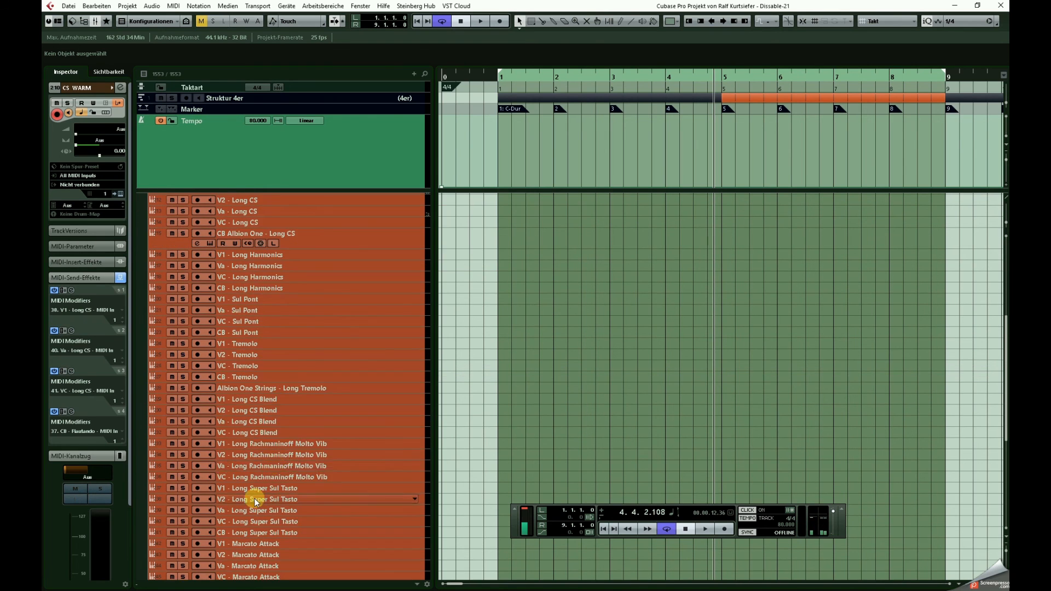
{"action": "scroll", "coordinate": [254, 500], "scroll_direction": "up", "scroll_amount": 9}
{"action": "scroll", "coordinate": [254, 499], "scroll_direction": "up", "scroll_amount": 5}
{"action": "scroll", "coordinate": [242, 444], "scroll_direction": "down", "scroll_amount": 2}
{"action": "scroll", "coordinate": [230, 416], "scroll_direction": "up", "scroll_amount": 3}
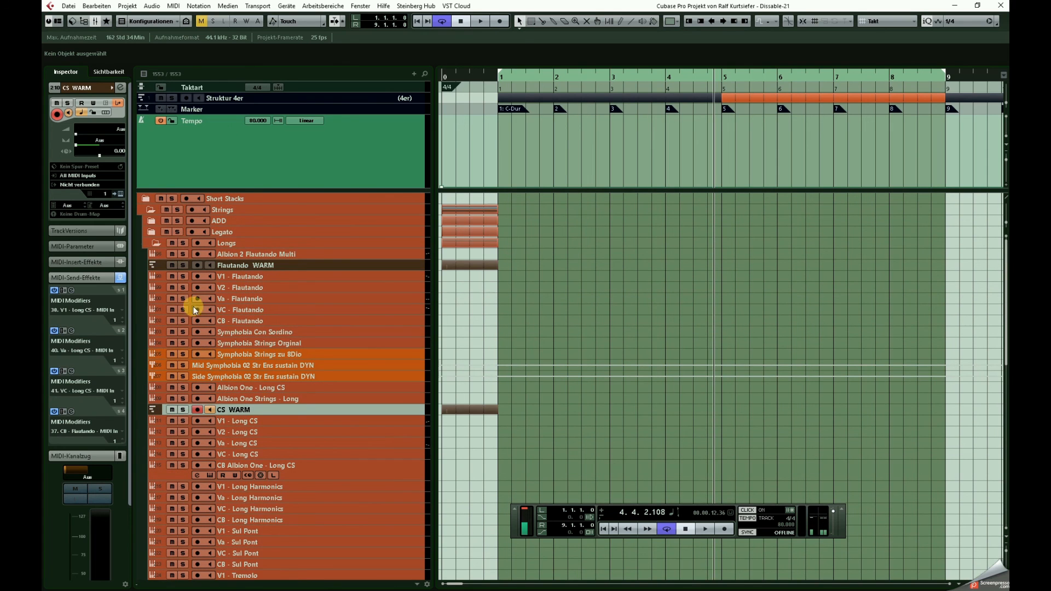
- Collapse the Longs folder and its parent Strings folder, and stop the transport
{"action": "left_click", "coordinate": [164, 244]}
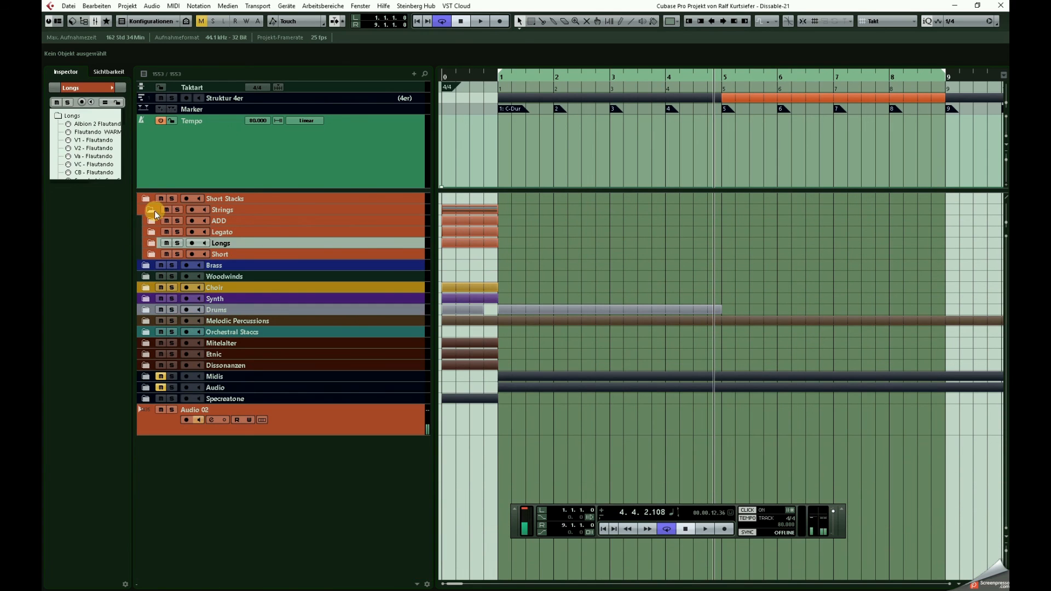
{"action": "left_click", "coordinate": [147, 211]}
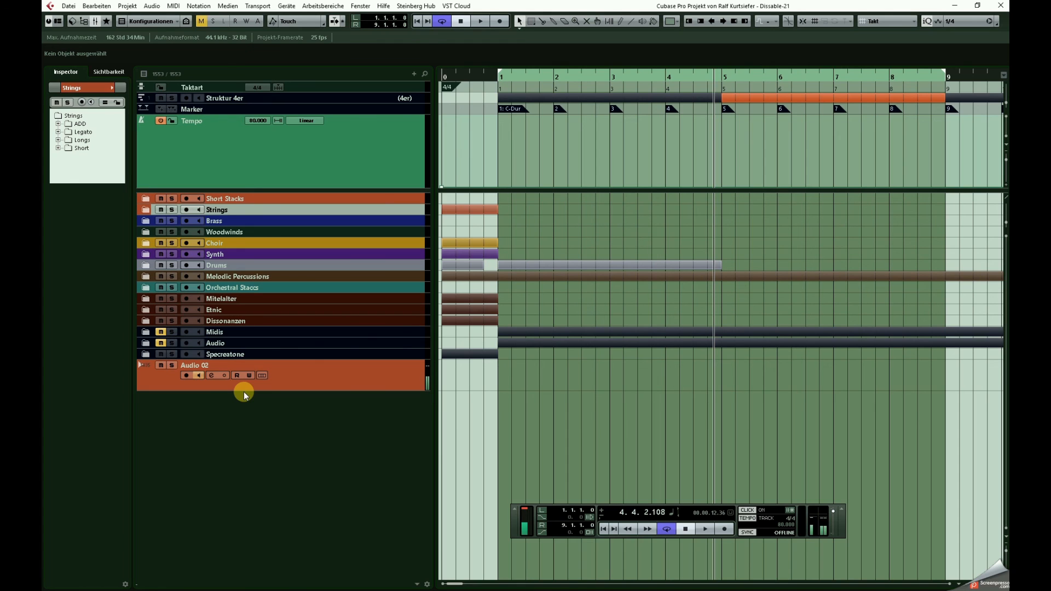
{"action": "left_click", "coordinate": [686, 529]}
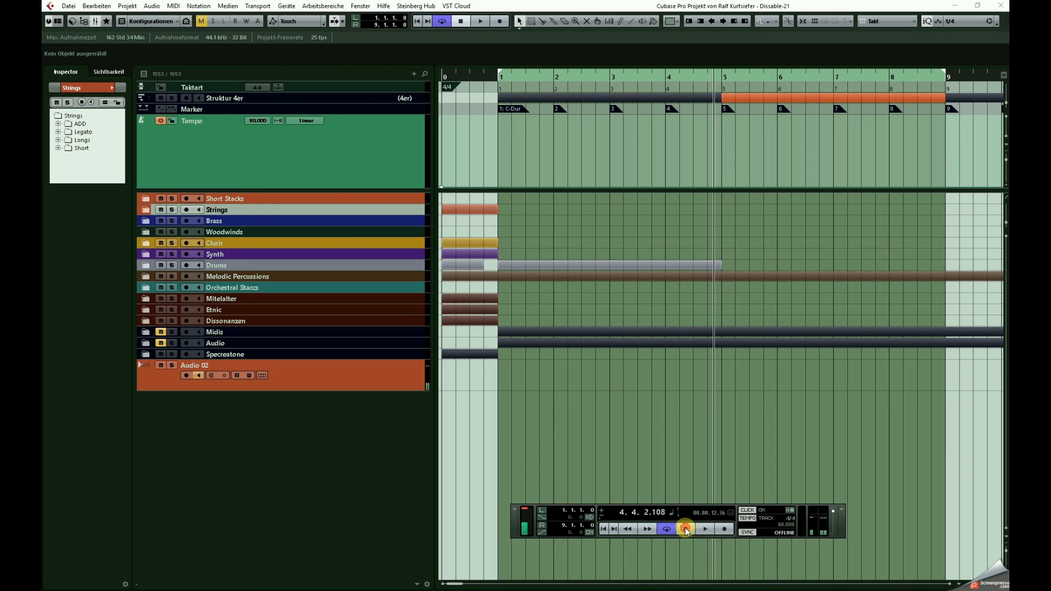